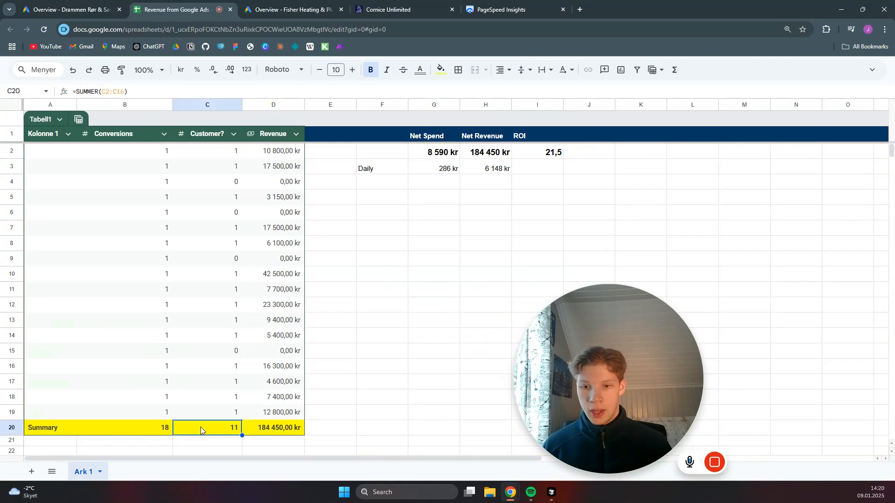
- Review the total conversions, total revenue and ROI cells in the revenue spreadsheet
left_click(156, 432)
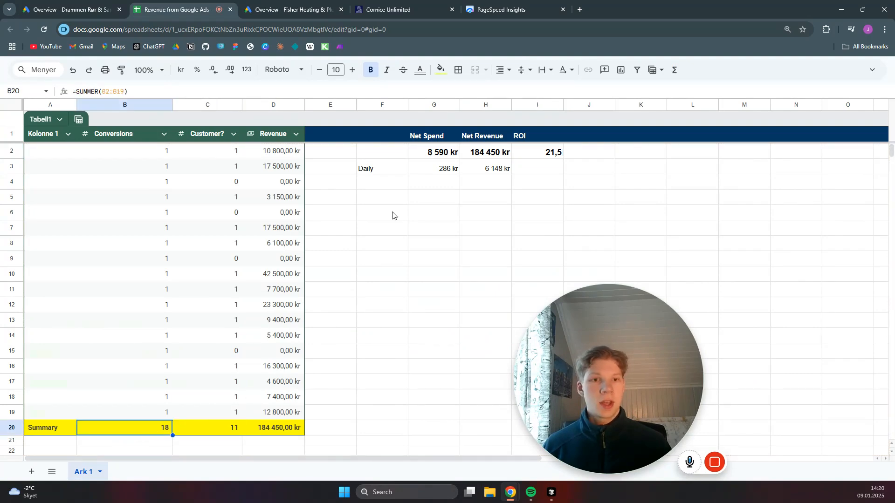
left_click(286, 425)
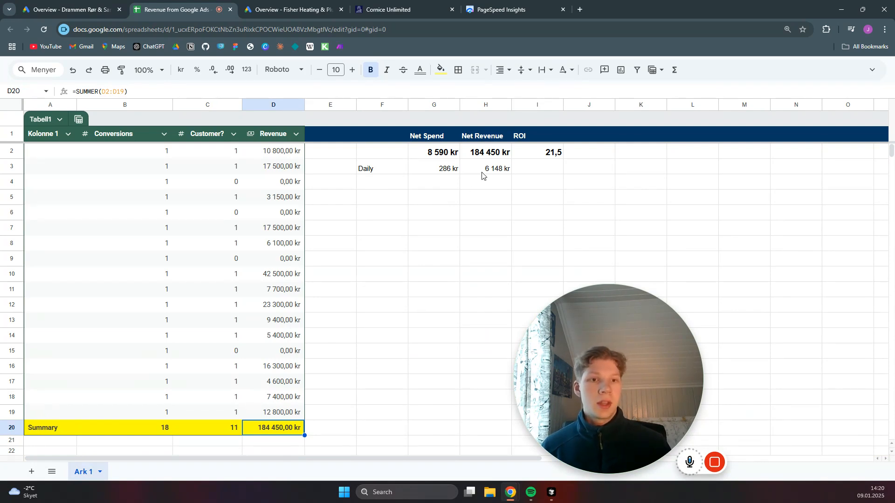
left_click(533, 154)
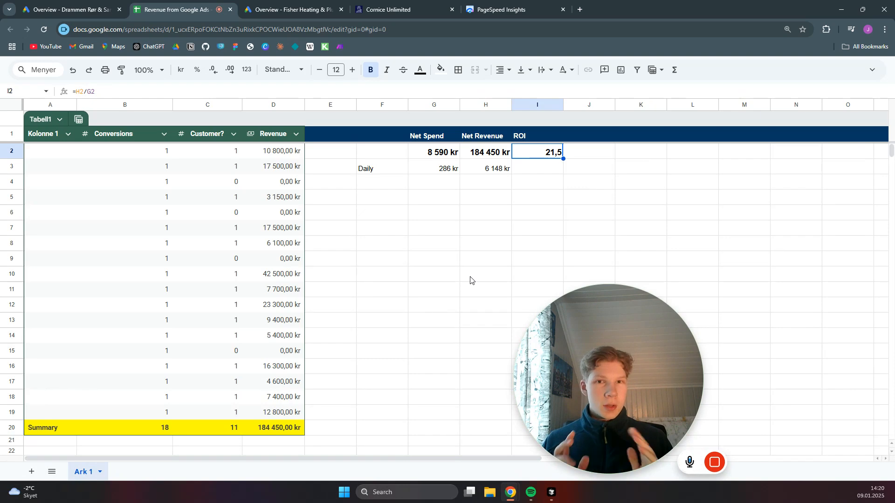
left_click(276, 4)
left_click_drag(595, 355, 106, 403)
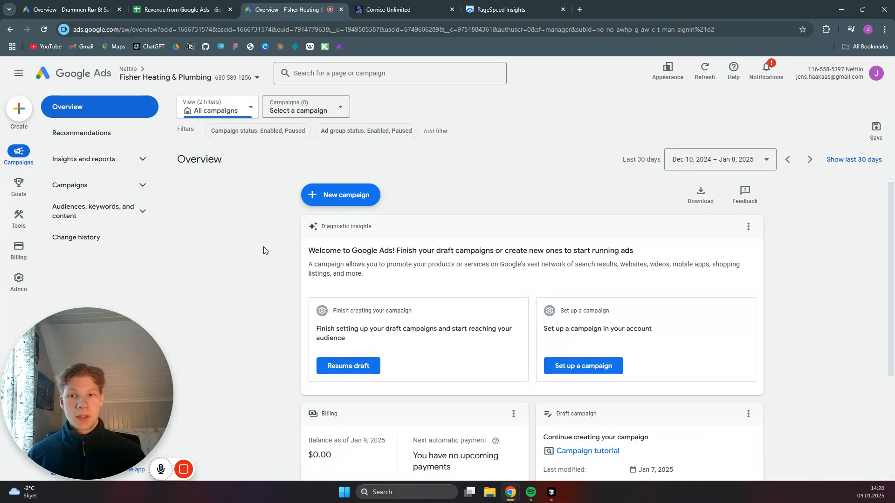
left_click(347, 196)
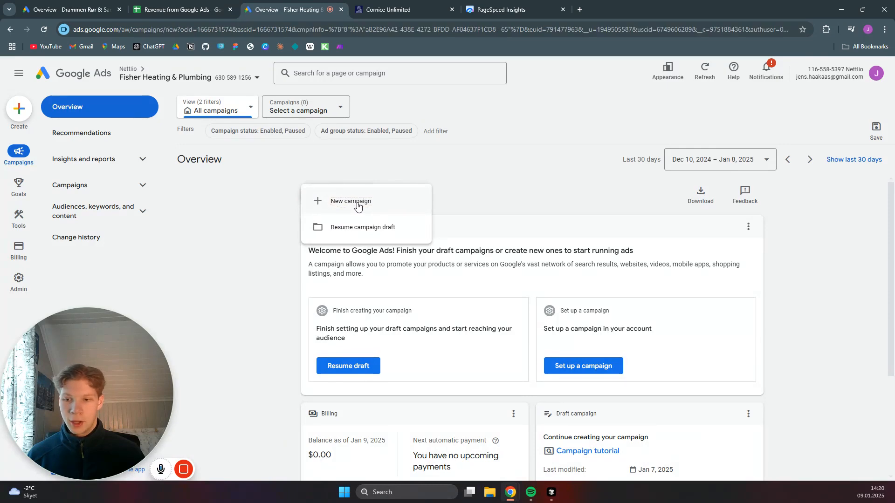
left_click(357, 206)
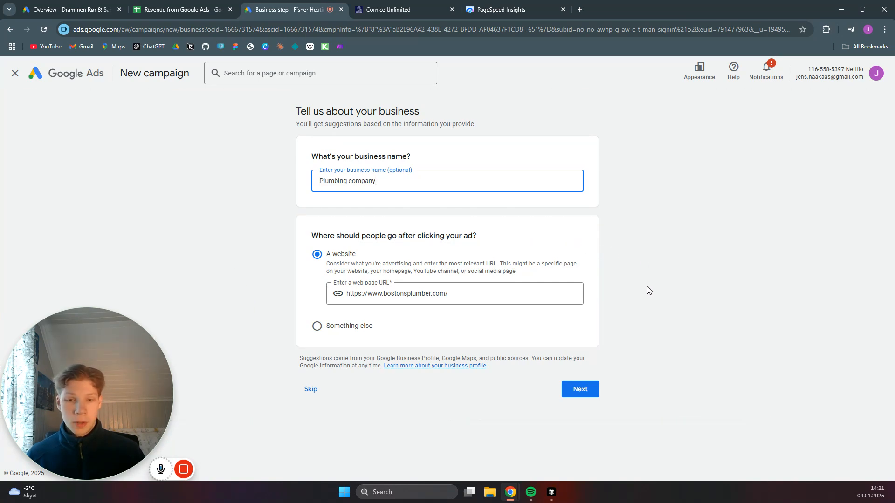
left_click(590, 389)
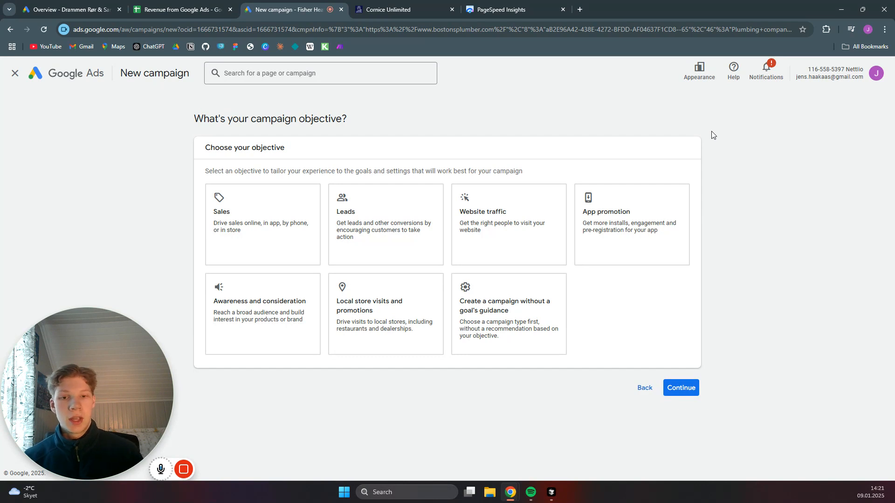
- Set the campaign objective to "Create a campaign without a goal's guidance"
left_click(396, 228)
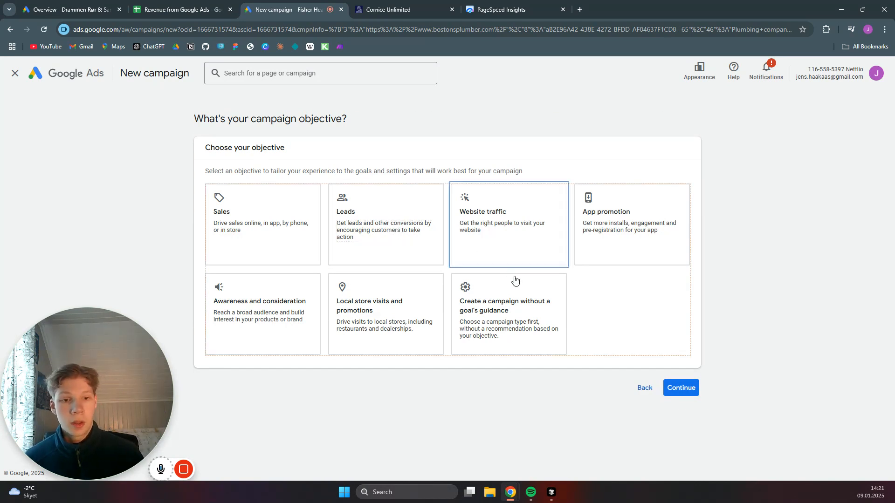
left_click(538, 308)
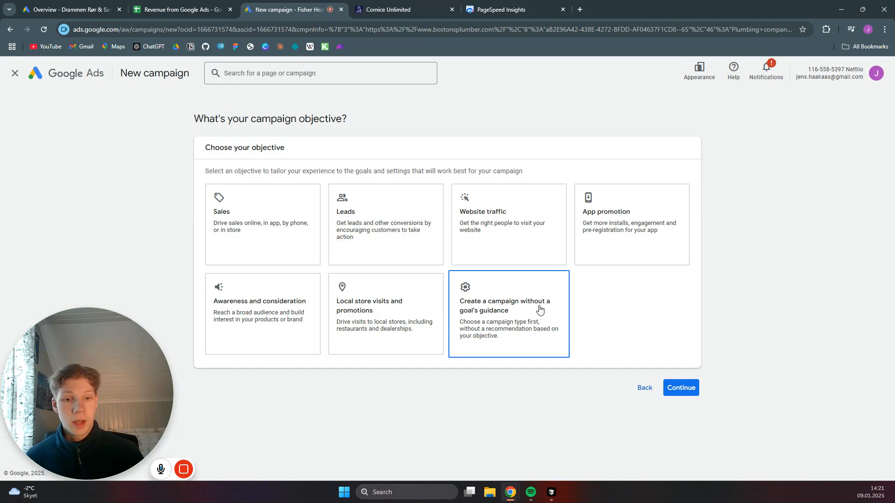
left_click(545, 292)
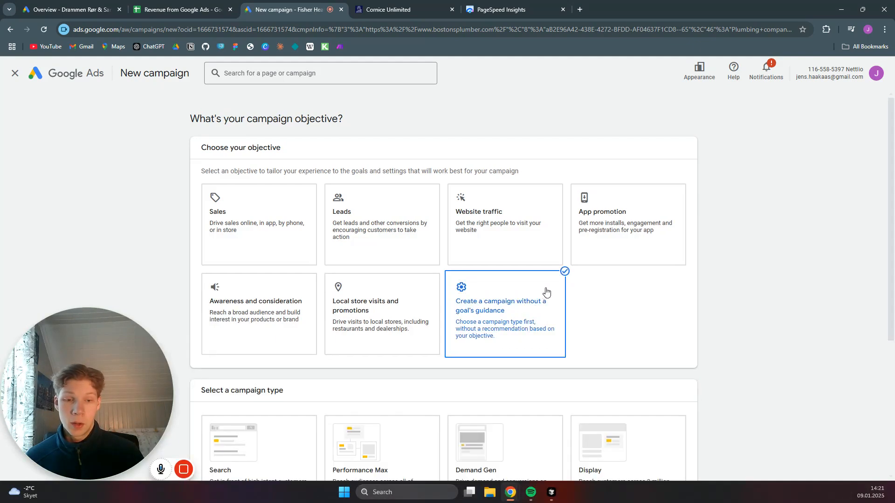
left_click(738, 281)
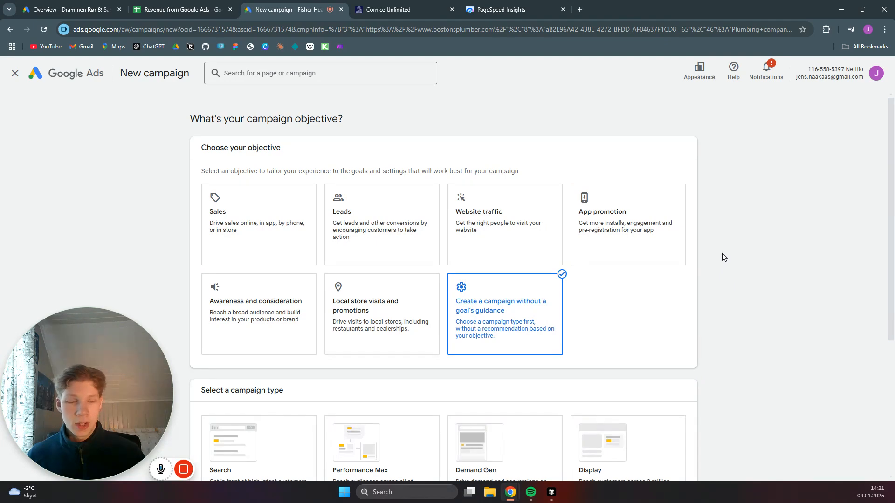
- Choose Search as the campaign type and continue with the Submit lead forms conversion goal
scroll(730, 218, "down", 2)
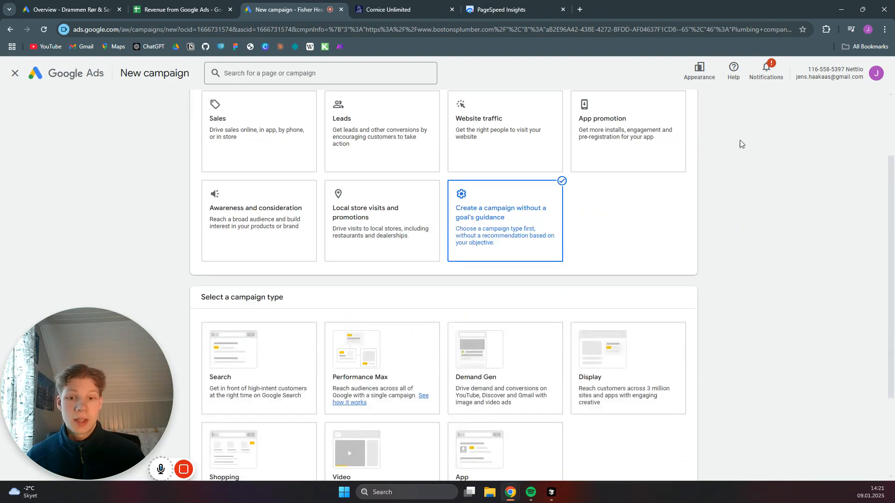
scroll(741, 175, "down", 3)
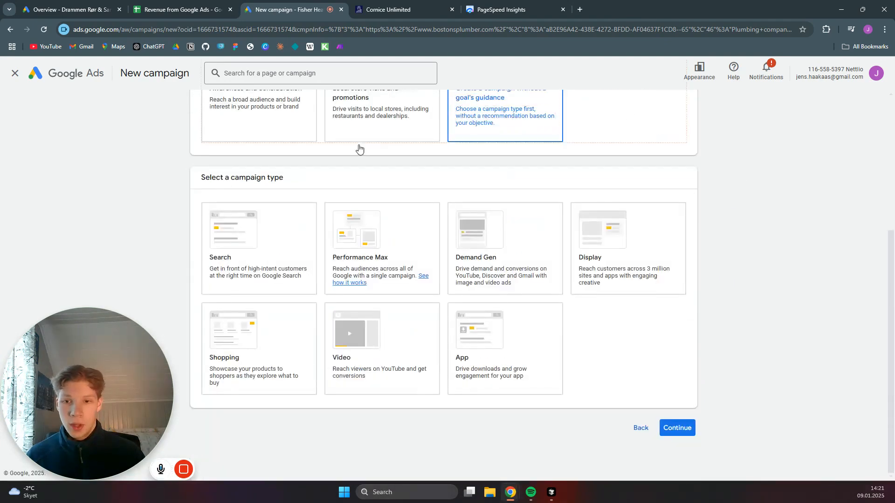
scroll(326, 187, "up", 1)
left_click(264, 250)
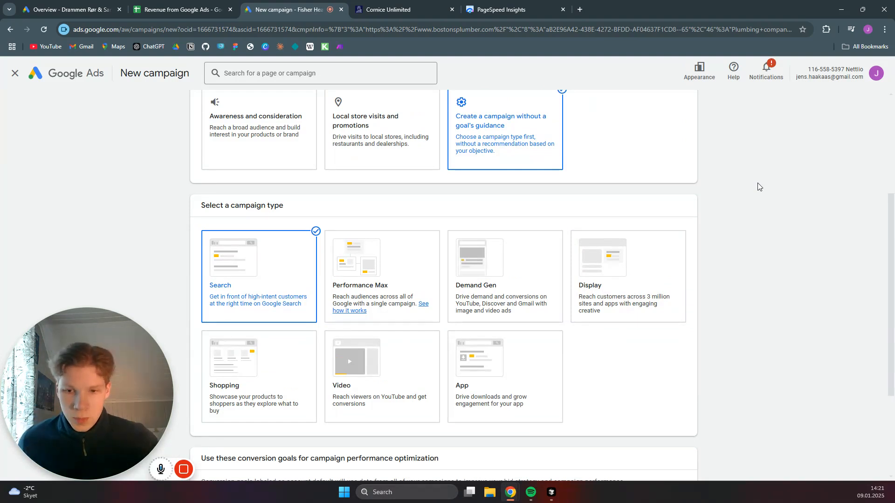
scroll(757, 182, "down", 3)
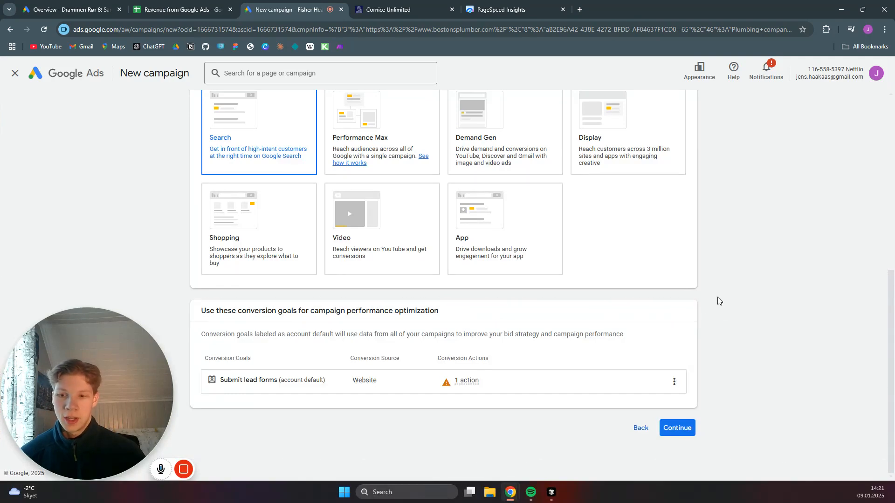
left_click(677, 427)
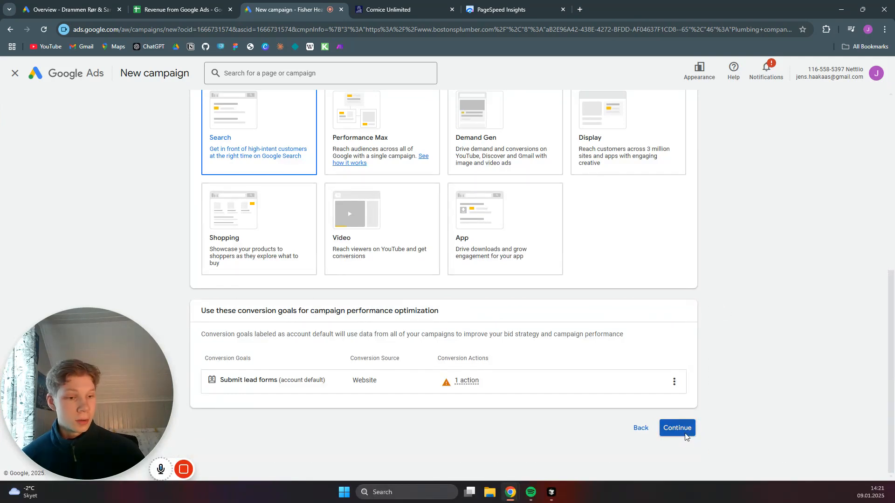
- Name the campaign "Campaign tutorial" and continue to the bidding settings
scroll(765, 268, "down", 4)
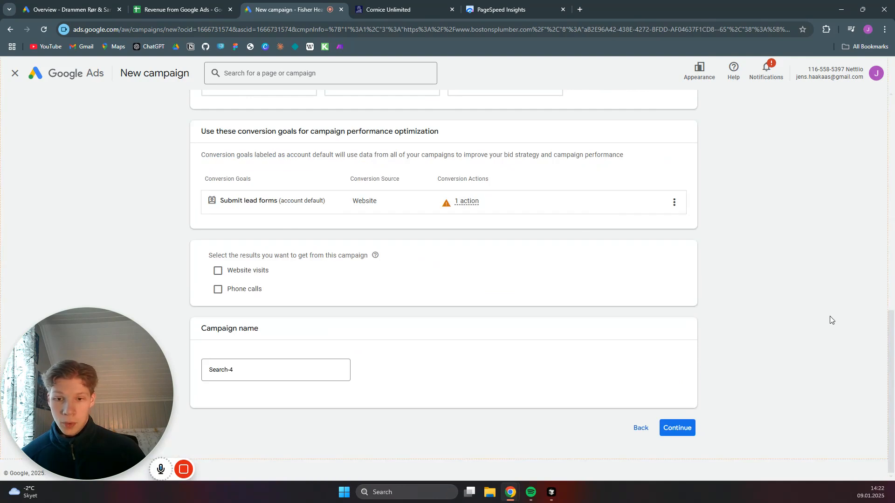
left_click(263, 372)
left_click_drag(263, 371, 192, 374)
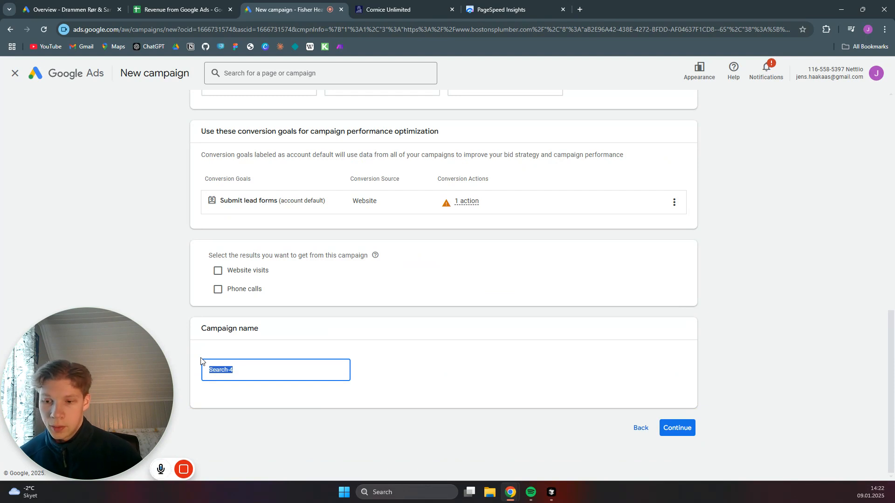
type("Campaign tutorial")
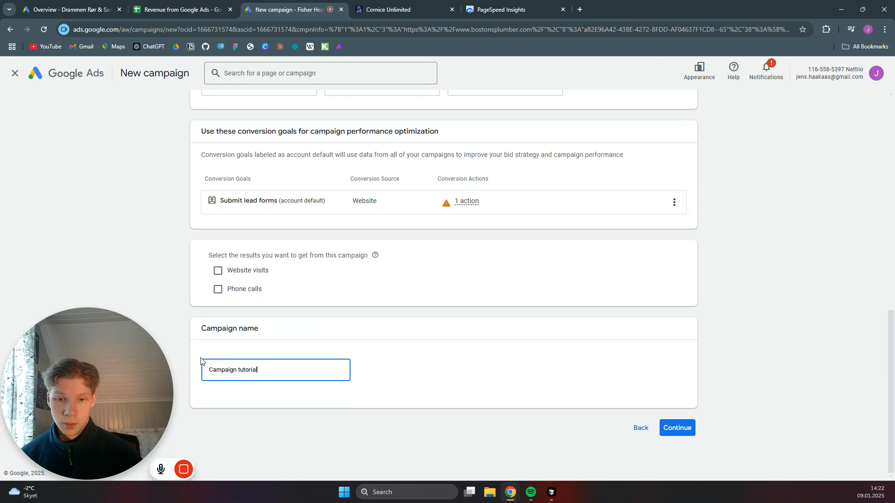
left_click(673, 428)
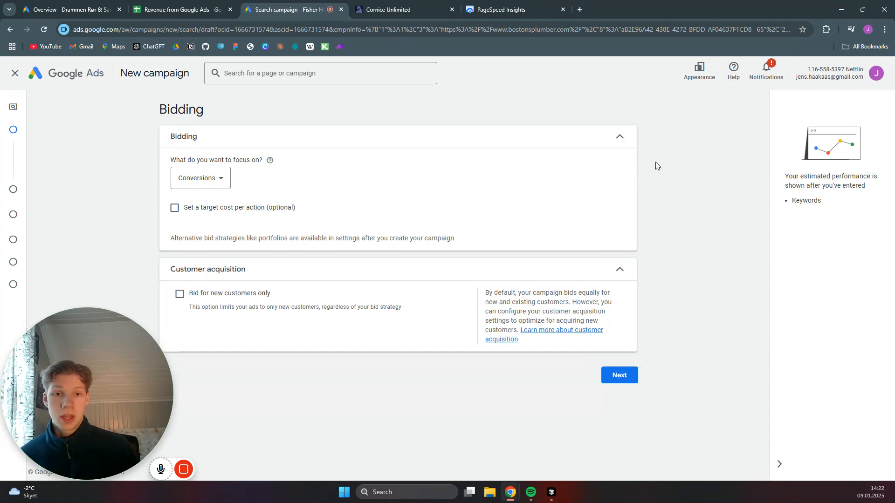
- Accept Conversions as the bidding focus and exclude the campaign from the Google Search Partners Network and the Google Display Network
left_click(620, 377)
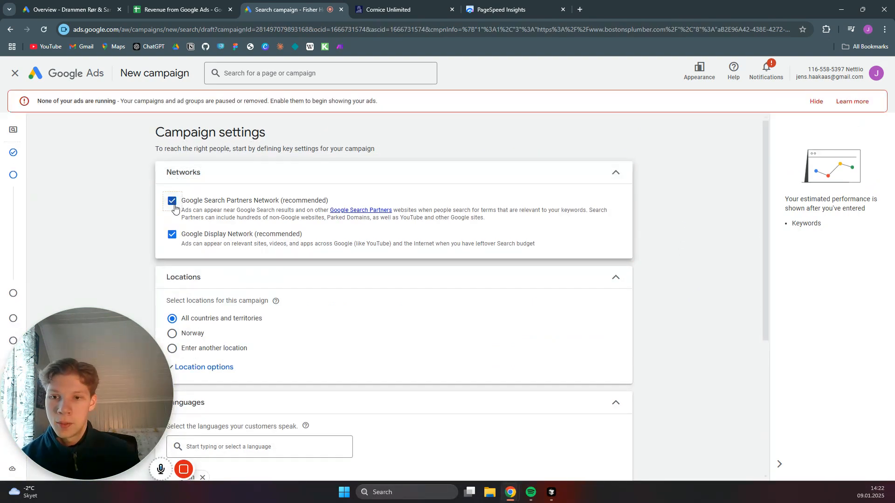
left_click(172, 200)
left_click(172, 234)
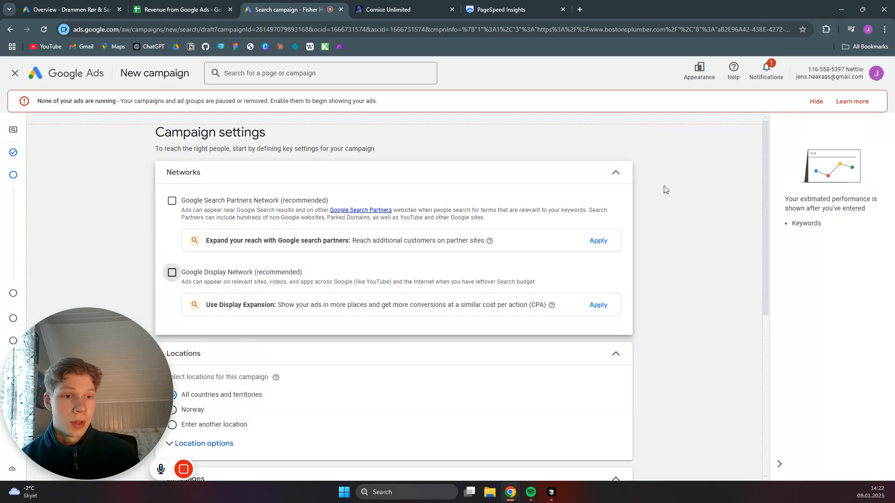
- Set the campaign locations to "Enter another location", expand the location options and open the advanced location search
scroll(671, 190, "down", 2)
scroll(673, 194, "down", 1)
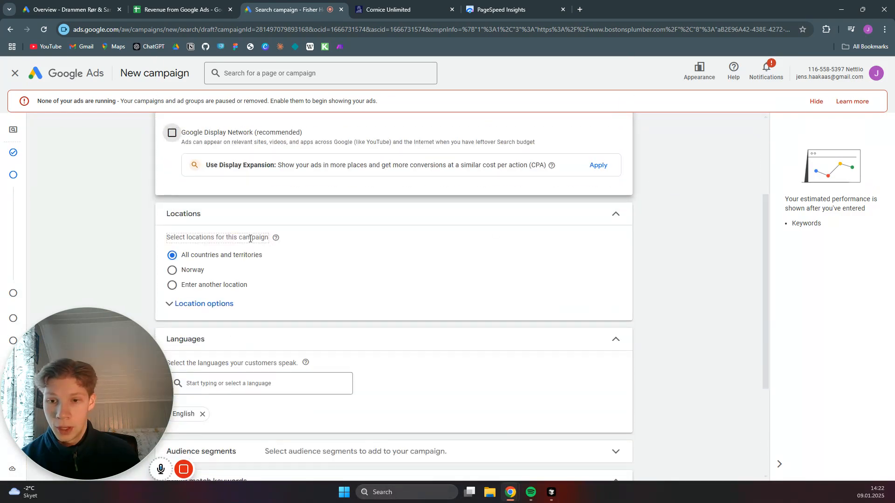
scroll(326, 247, "down", 2)
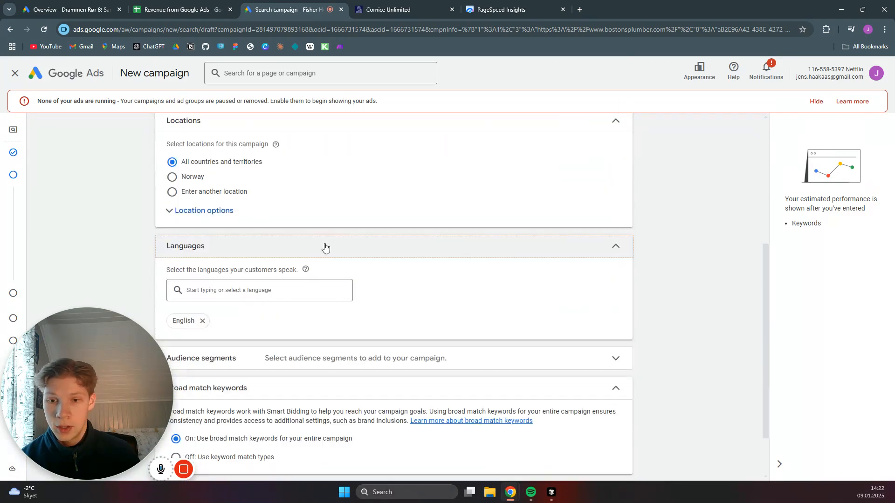
left_click(192, 214)
left_click(192, 192)
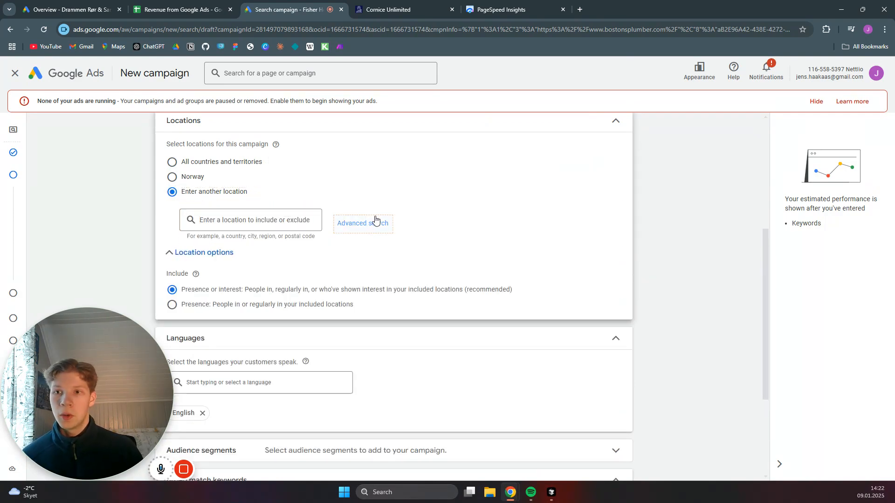
left_click(367, 225)
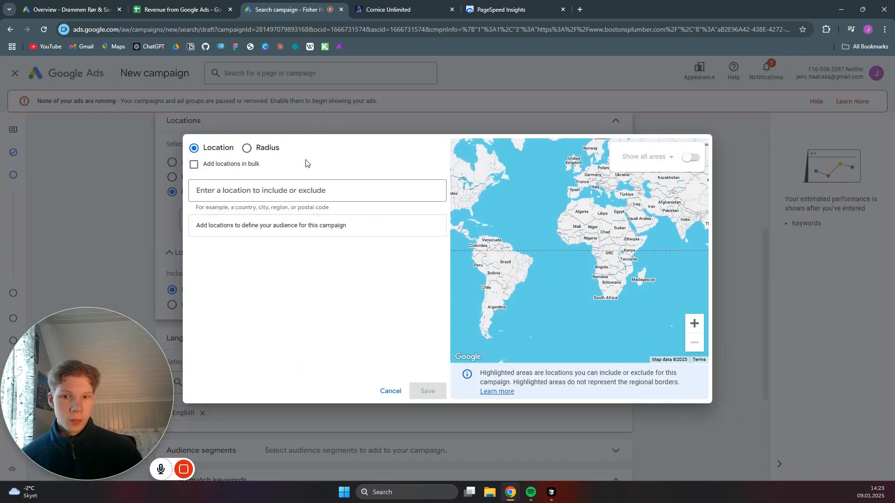
- Include the city of Boston, Massachusetts, United States as a target location and examine its coverage on the map
left_click(309, 185)
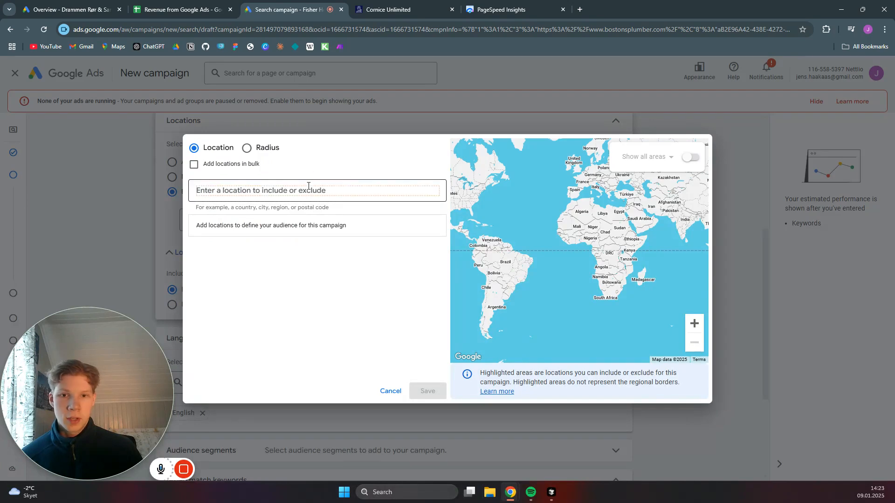
type("boston")
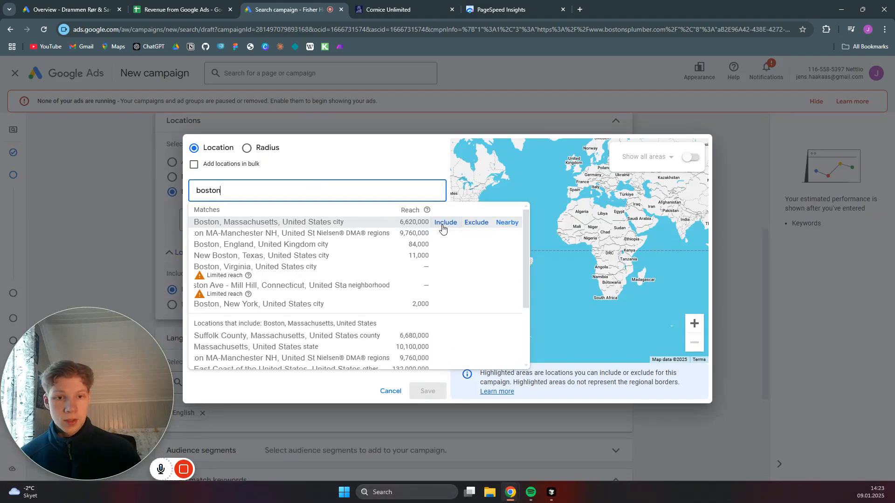
left_click(445, 222)
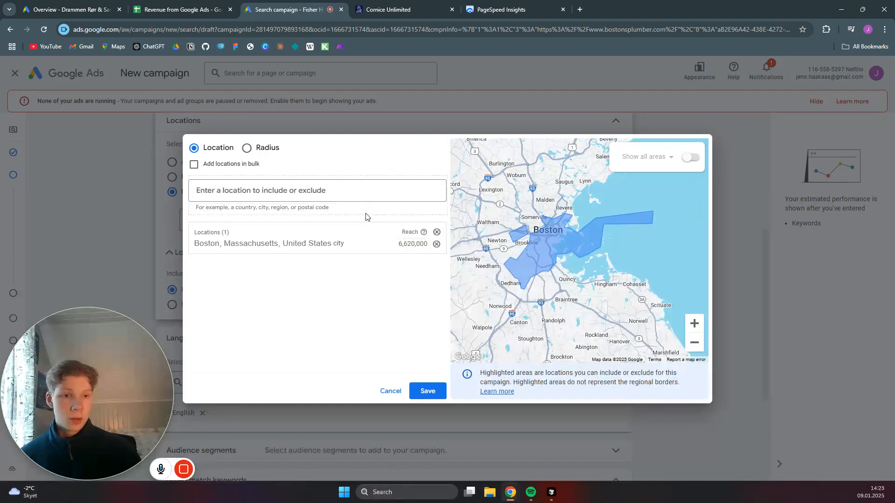
scroll(561, 212, "up", 2)
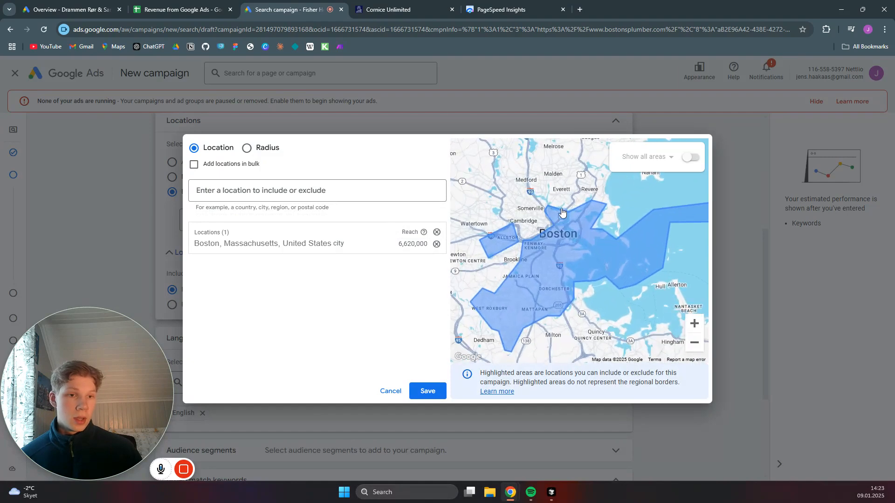
left_click_drag(534, 210, 534, 188)
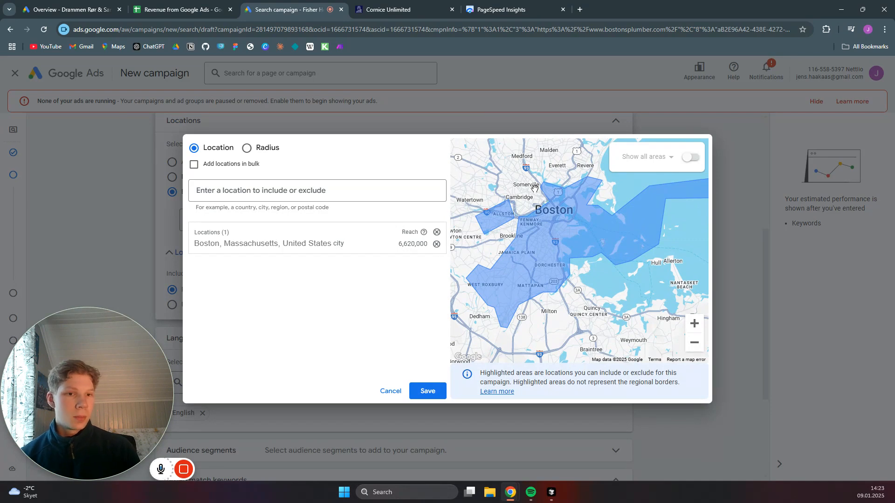
- Switch to radius targeting and remove the Boston city location from the target list
left_click(247, 147)
left_click(395, 192)
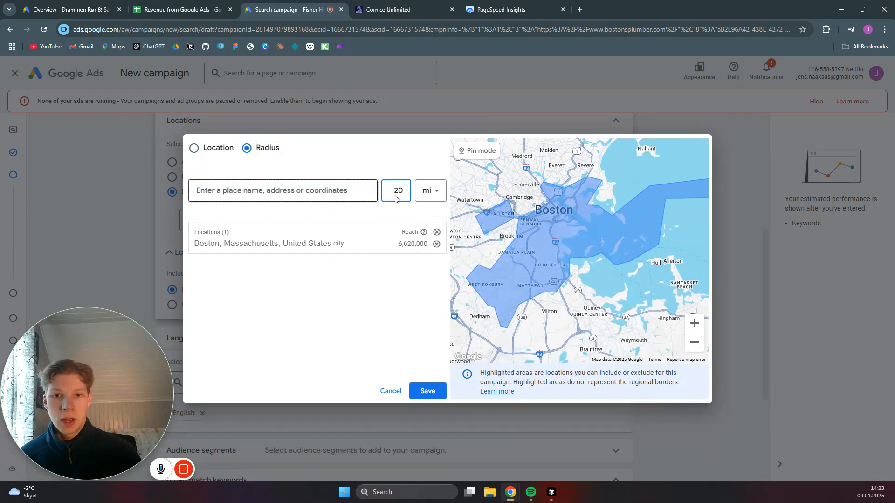
left_click(437, 244)
- Try targeting a 10 mi radius around a point pinned at Everett on the map, and remove that radius target
left_click_drag(554, 186, 551, 219)
scroll(553, 224, "up", 2)
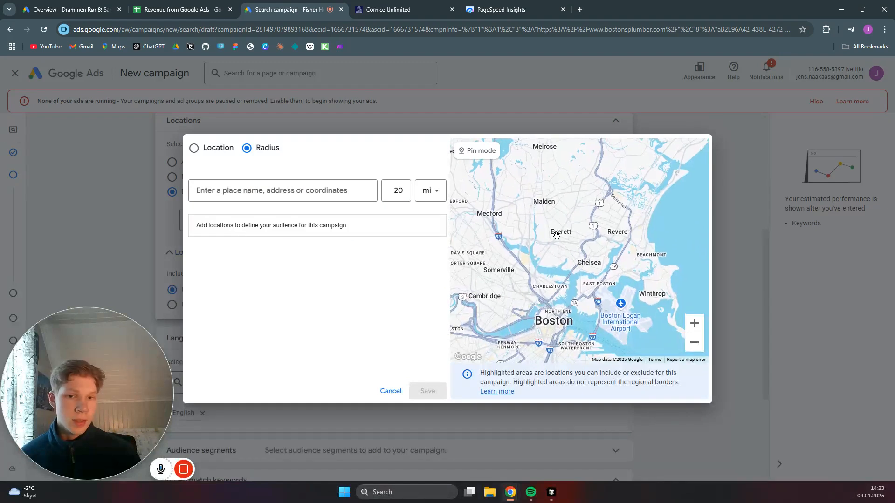
double_click(398, 191)
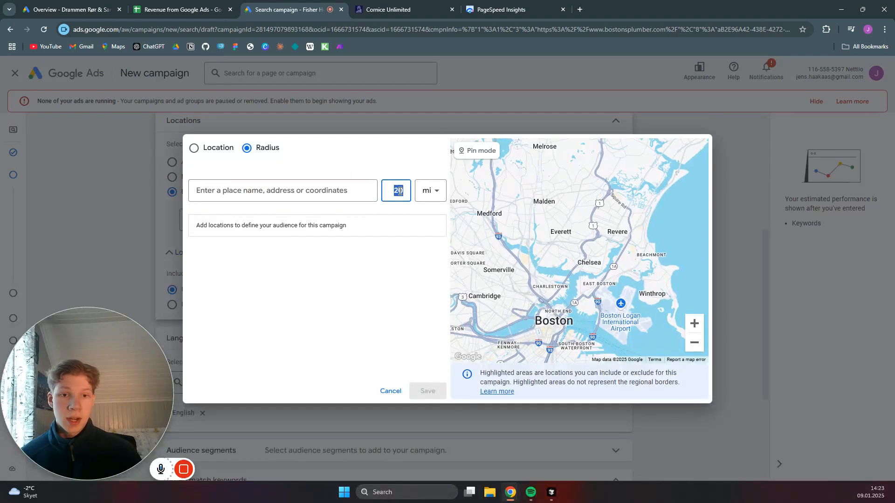
type("10")
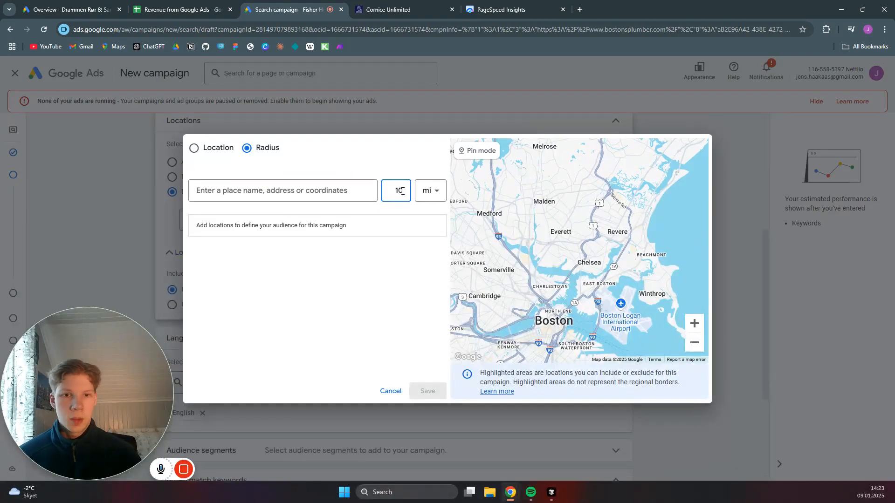
left_click(474, 152)
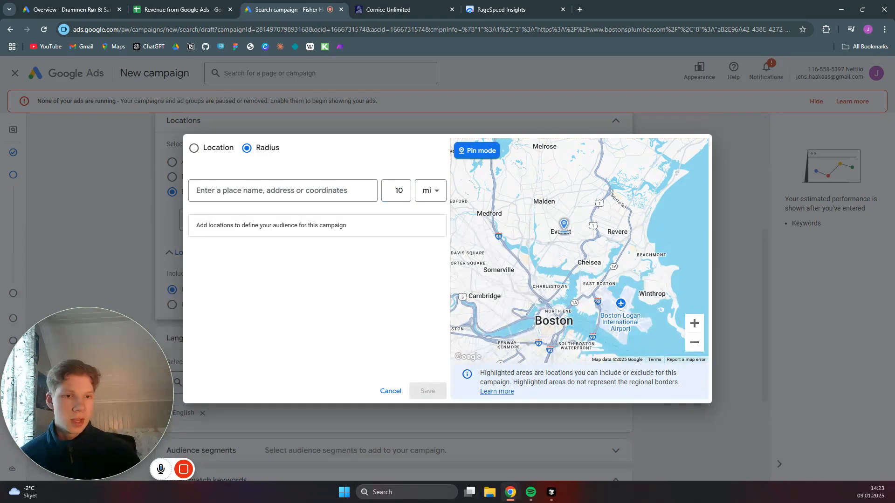
left_click(563, 233)
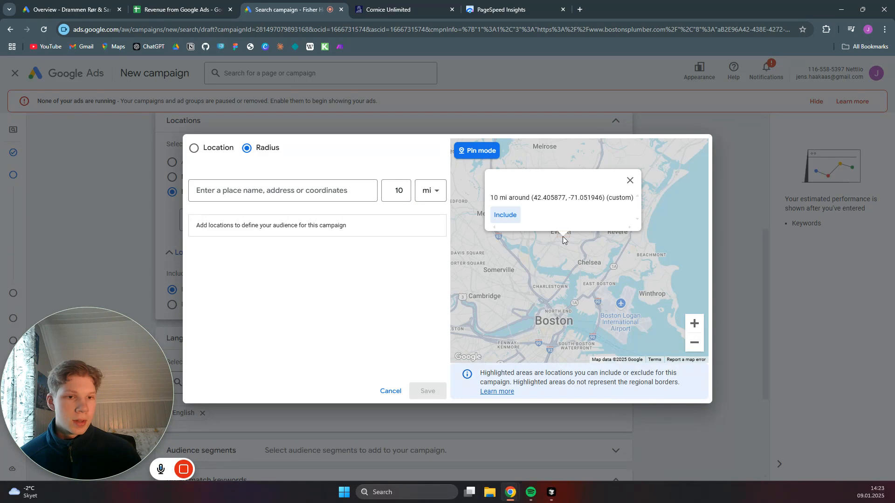
left_click(506, 215)
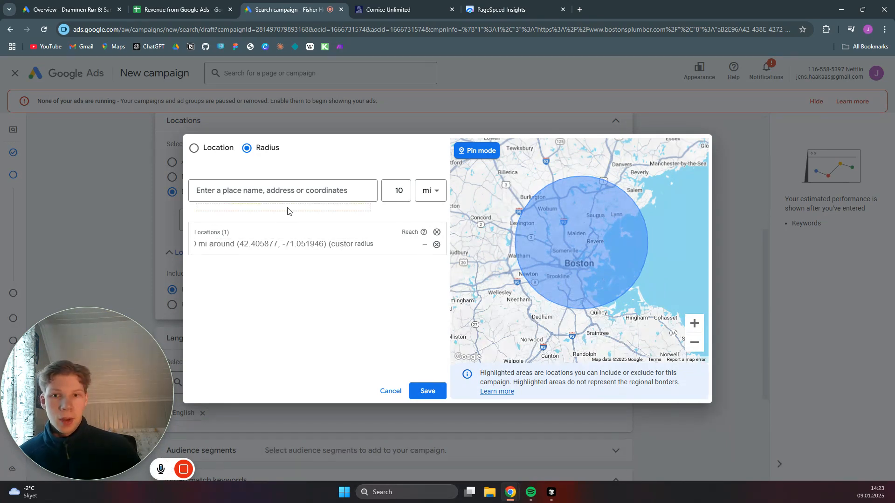
left_click(436, 245)
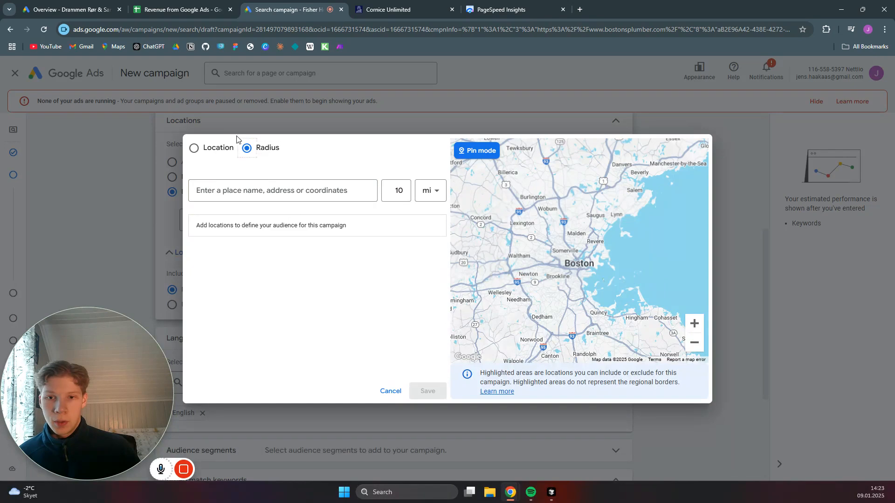
- Switch to location targeting with all areas shown on the map, and include postal codes 02148 and 02151, Massachusetts
left_click(197, 149)
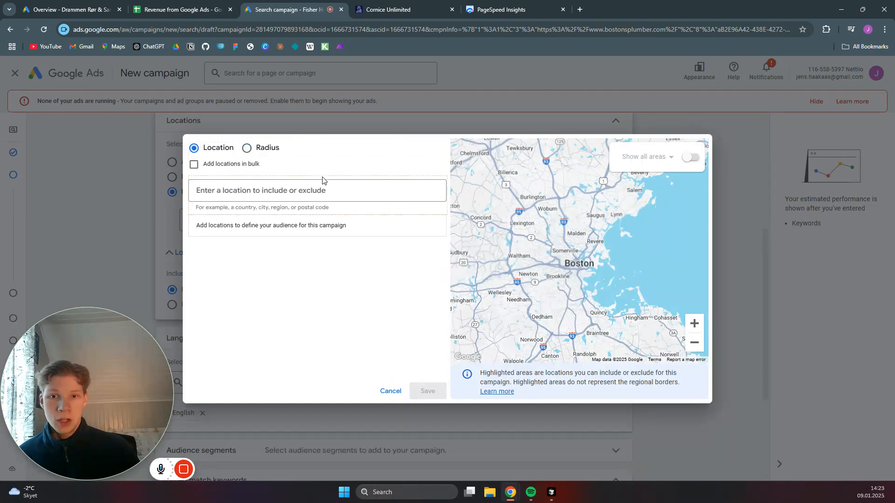
left_click(691, 157)
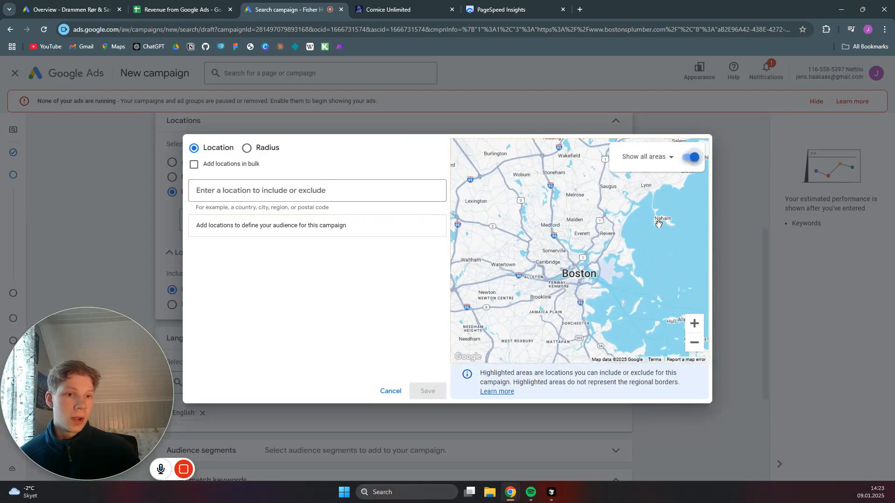
scroll(606, 224, "up", 2)
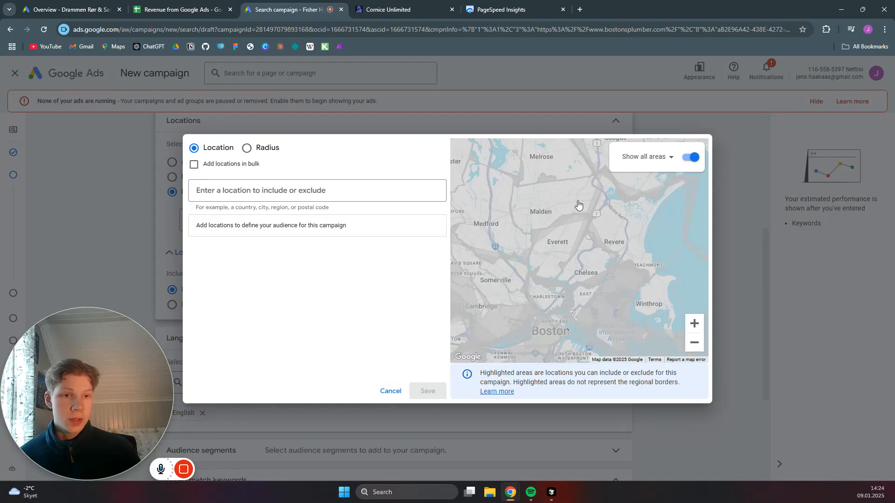
left_click(562, 203)
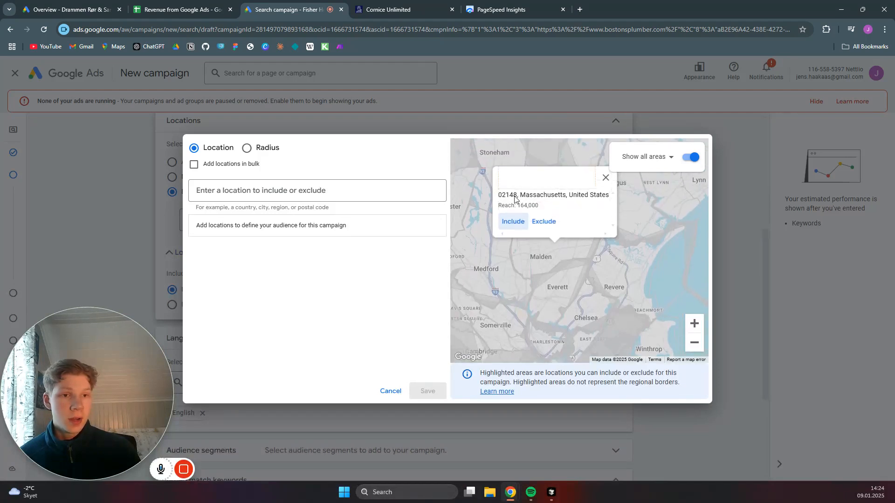
left_click(514, 222)
left_click(615, 269)
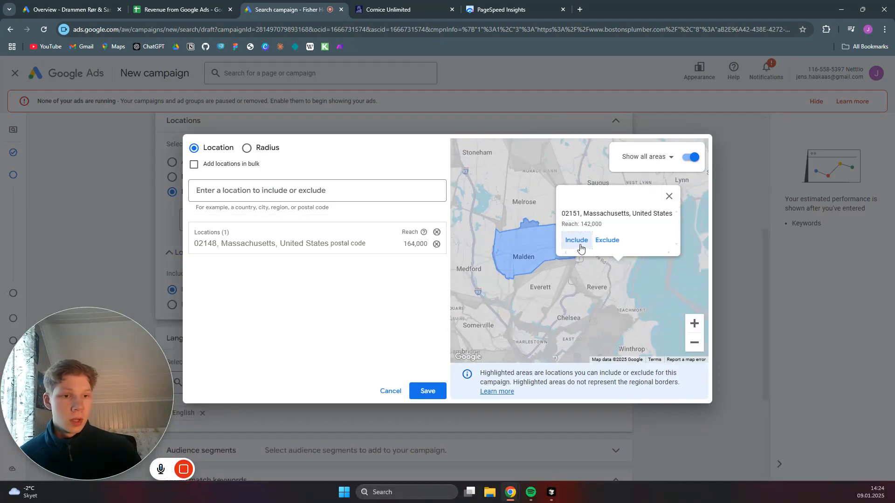
left_click(576, 241)
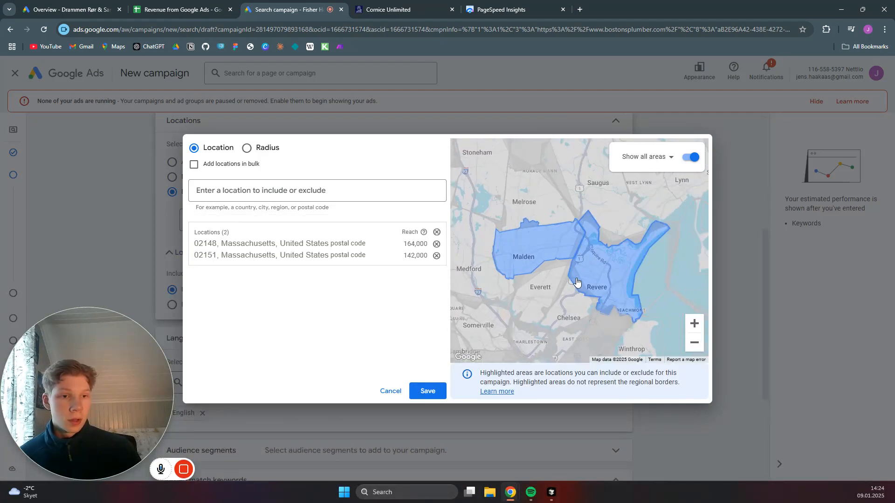
- Include the Everett and Chelsea postal codes, 02149 and 02150, Massachusetts, as target locations from the map
left_click(552, 279)
left_click(499, 274)
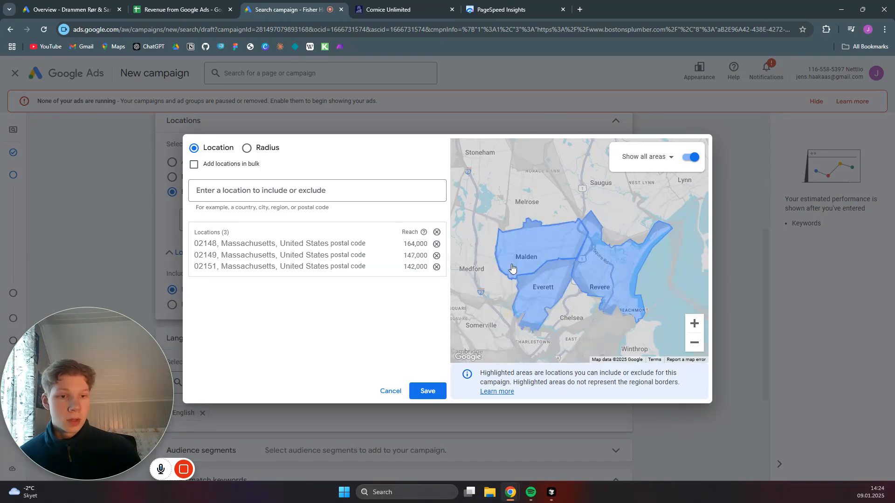
left_click_drag(570, 300, 577, 260)
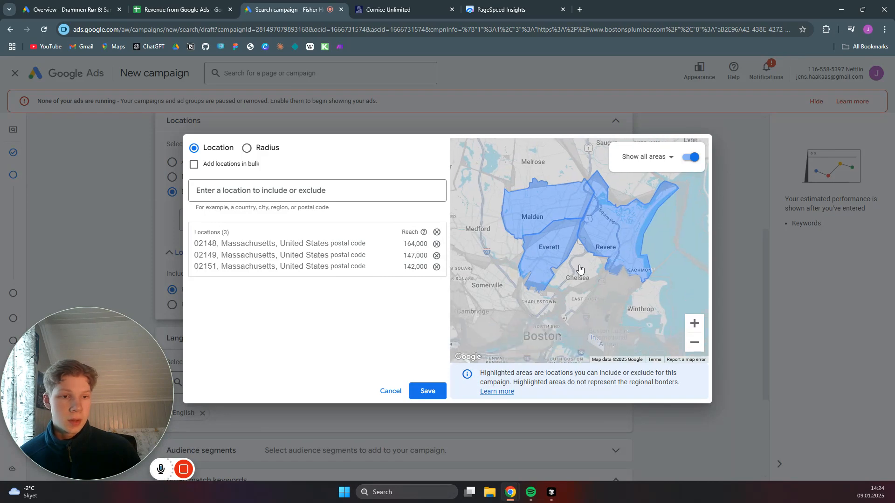
left_click(580, 271)
left_click(545, 246)
- Include the Medford and Somerville postal codes, 02155 and 02145, Massachusetts, from the map and save the target locations
left_click(499, 246)
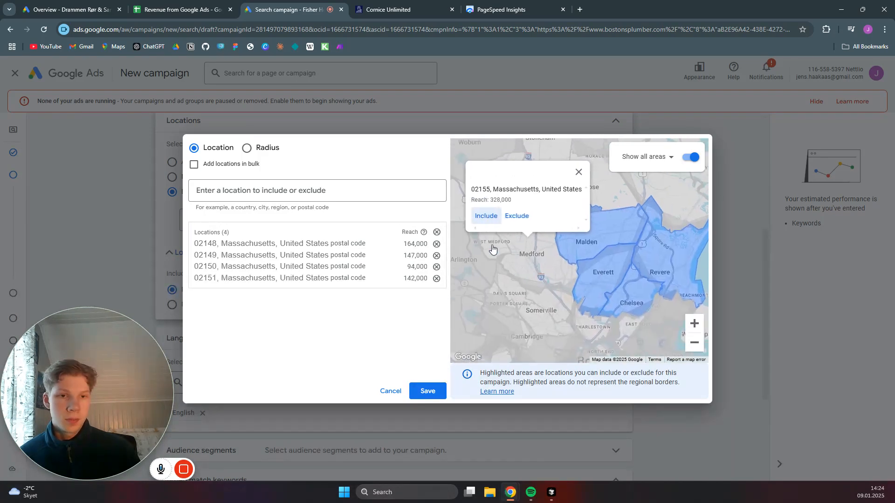
left_click(504, 224)
left_click_drag(549, 294, 553, 271)
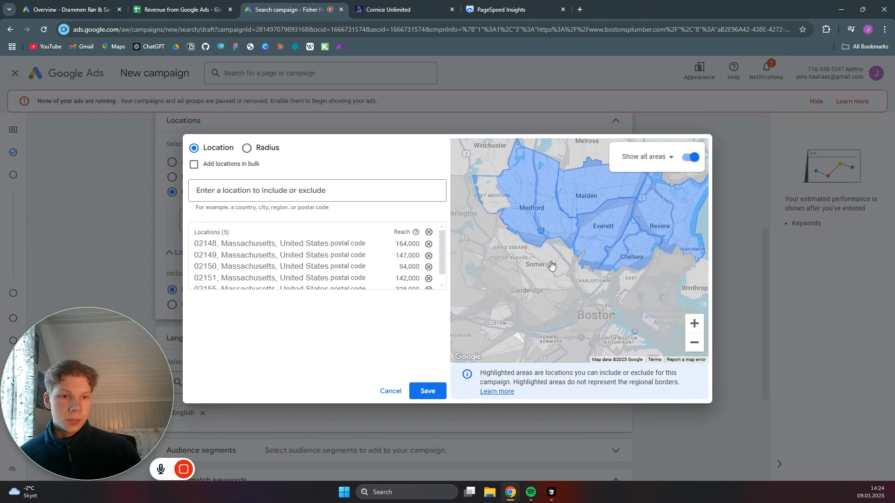
left_click(551, 264)
left_click(515, 235)
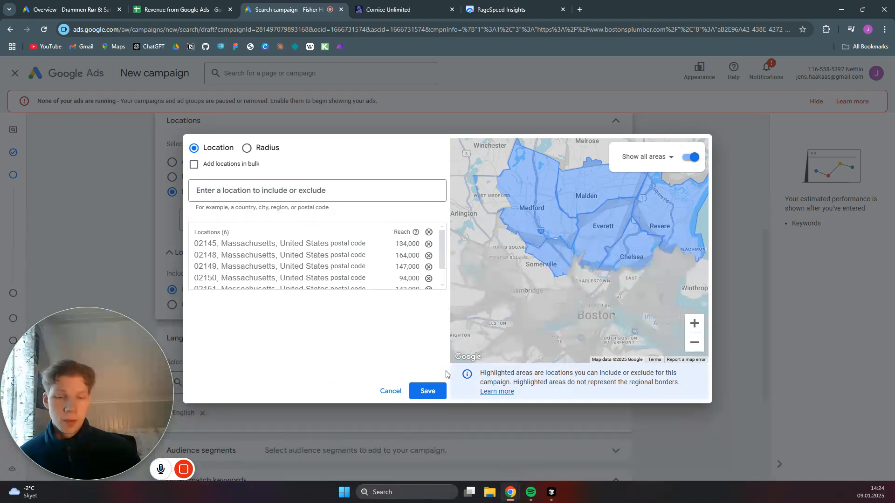
left_click(426, 390)
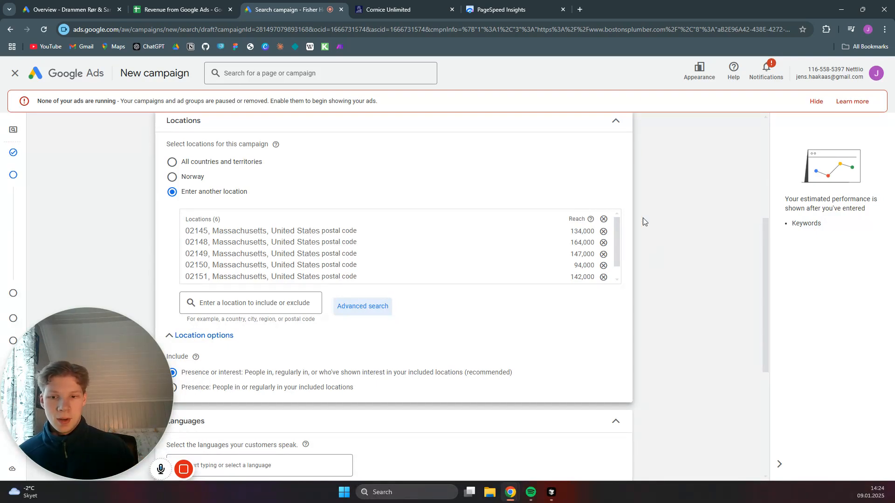
- Turn off broad match keywords for the campaign so that it uses keyword match types
scroll(638, 198, "down", 4)
scroll(654, 197, "down", 1)
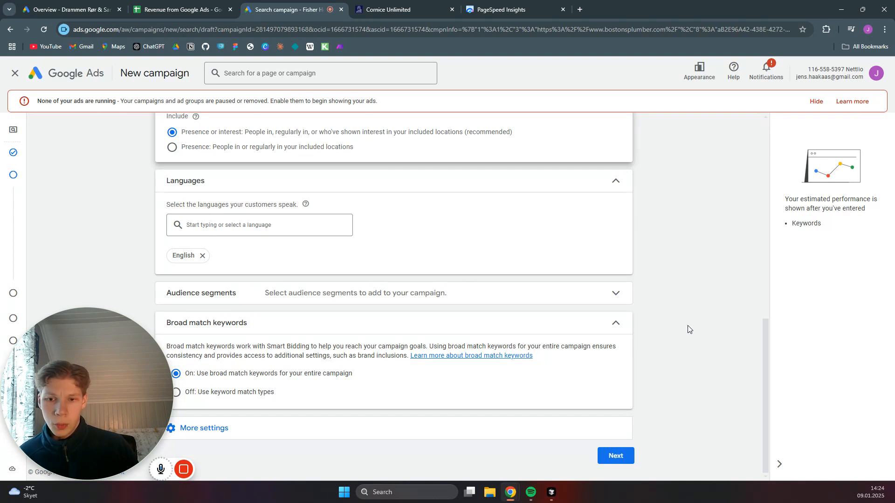
left_click(179, 397)
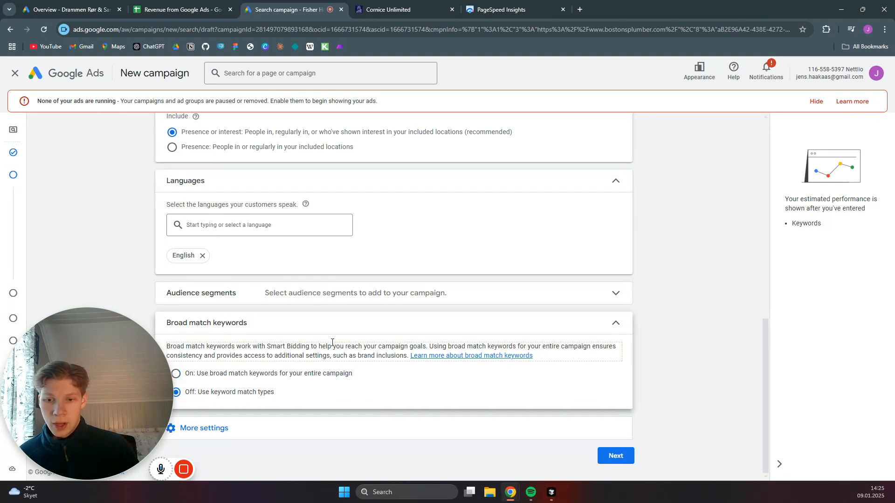
- Reveal the additional campaign settings and set the ad schedule days to Mondays - Fridays
left_click(209, 432)
scroll(645, 319, "down", 3)
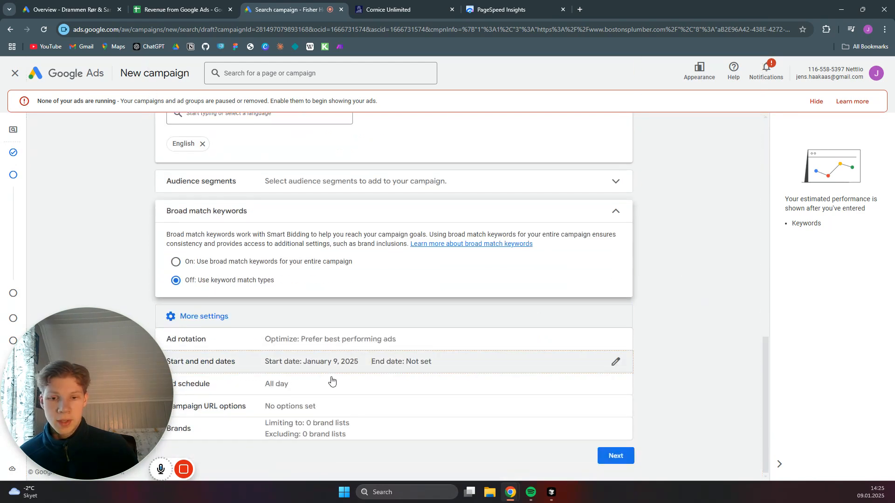
left_click(285, 389)
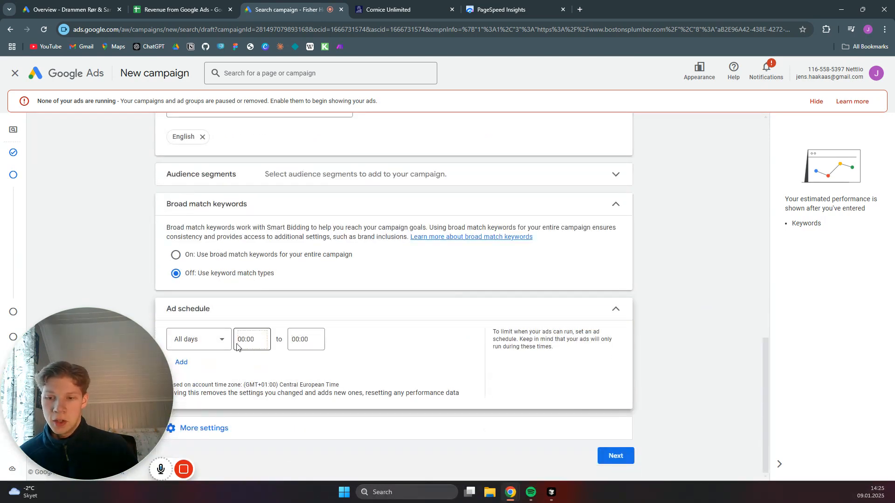
left_click(219, 341)
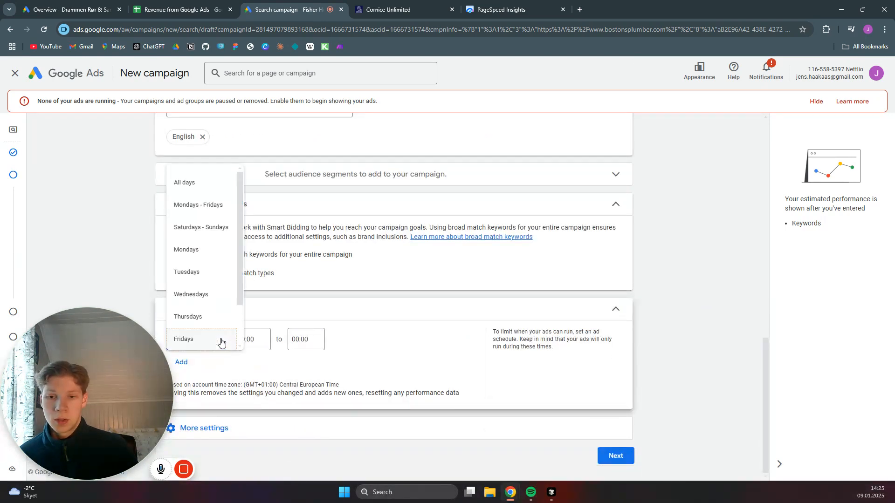
left_click(201, 211)
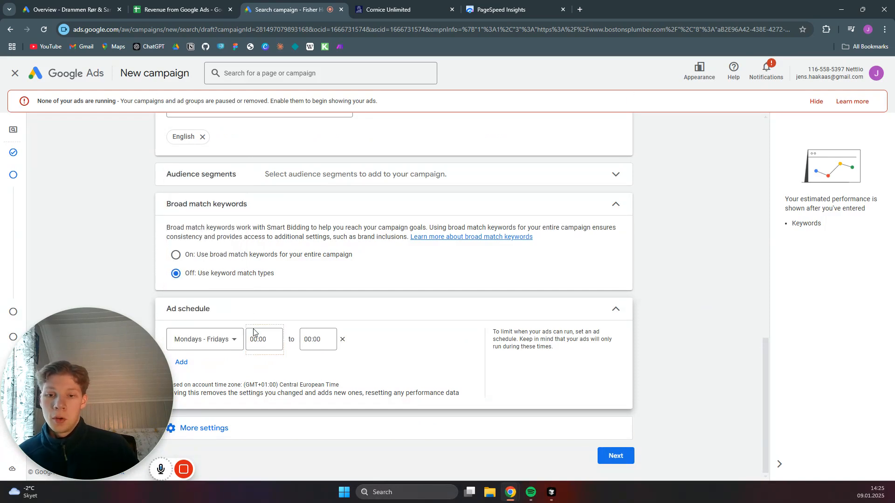
- Set the Mondays - Fridays ad schedule to run from 09:00 to 17:00
left_click(255, 339)
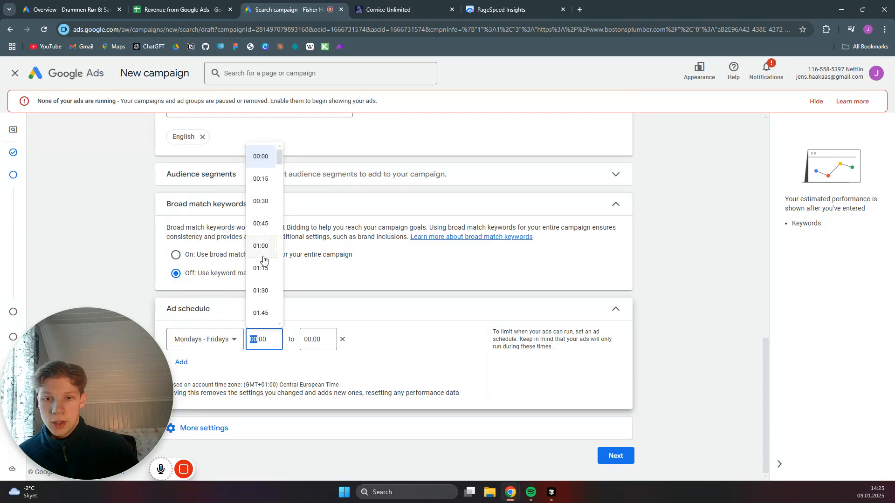
scroll(264, 259, "down", 7)
scroll(264, 256, "down", 7)
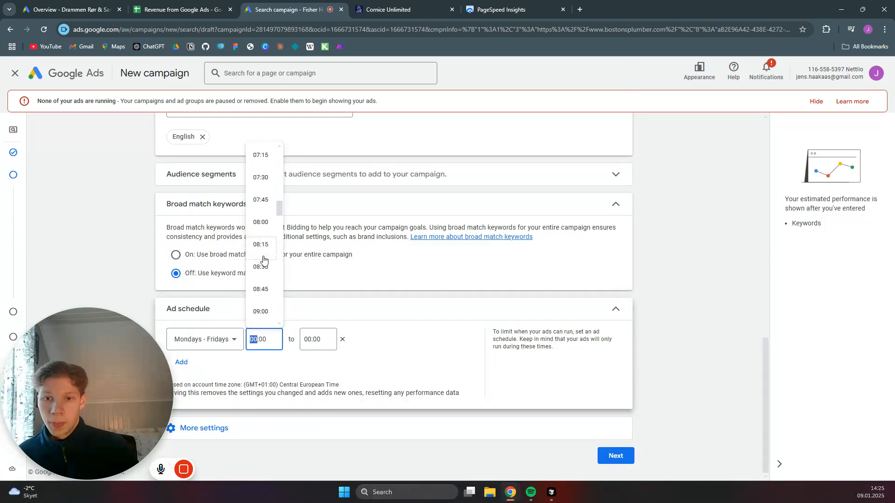
scroll(262, 243, "down", 3)
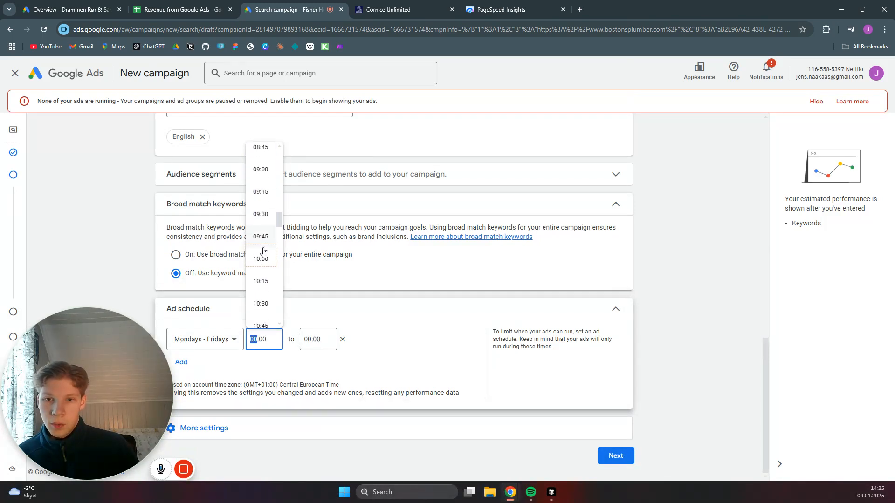
left_click(260, 188)
left_click(306, 341)
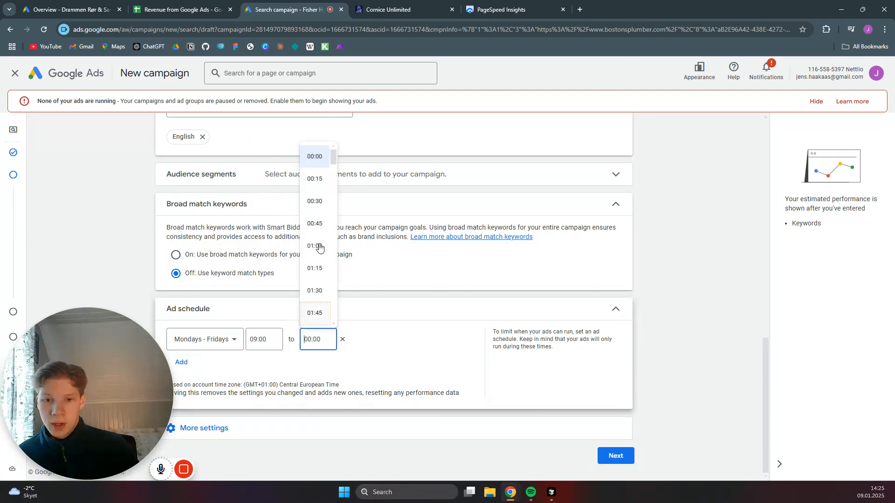
scroll(317, 254, "down", 10)
left_click(312, 277)
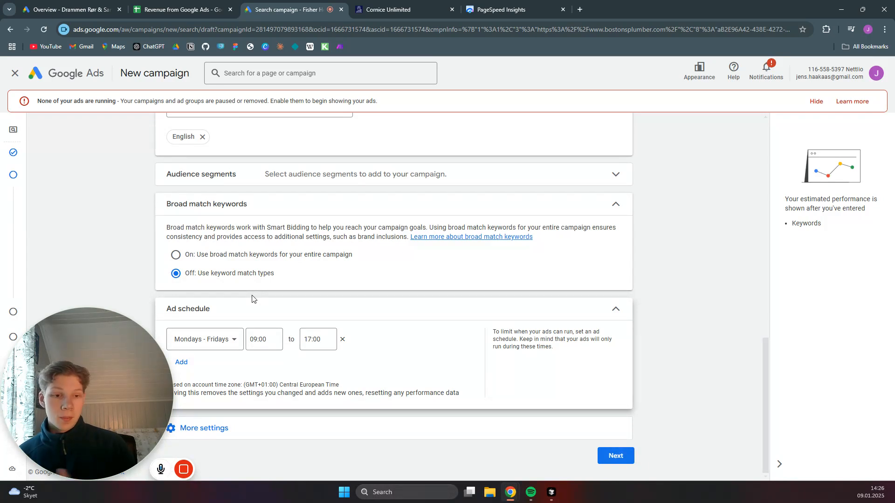
- Finish the campaign settings and skip keyword and asset generation to reach the keywords of Ad group 1
left_click(625, 456)
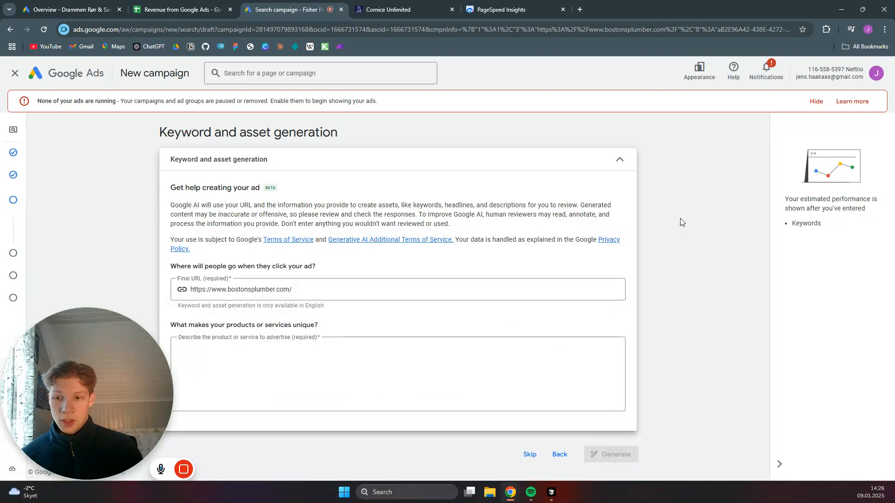
left_click(530, 455)
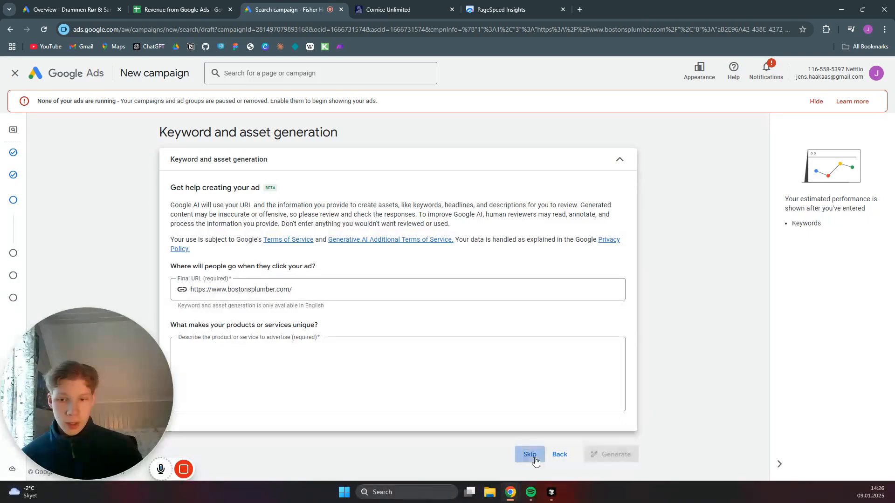
scroll(483, 153, "down", 3)
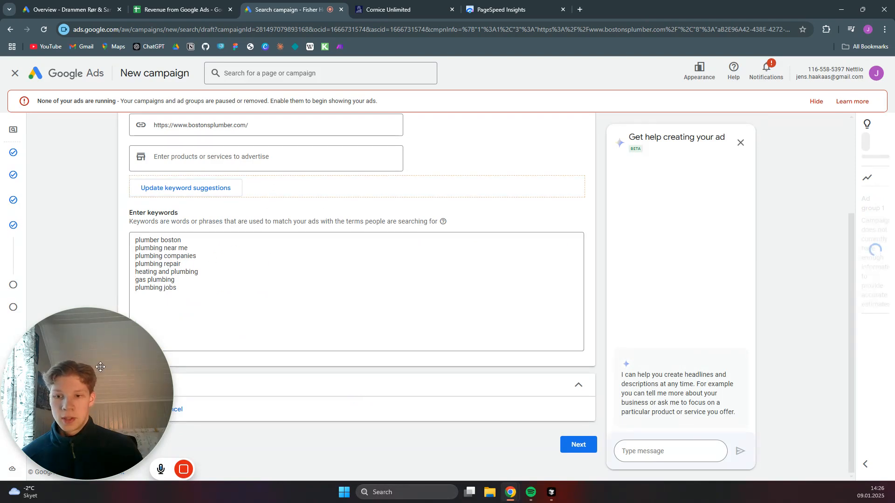
left_click_drag(161, 373, 834, 369)
left_click(783, 239)
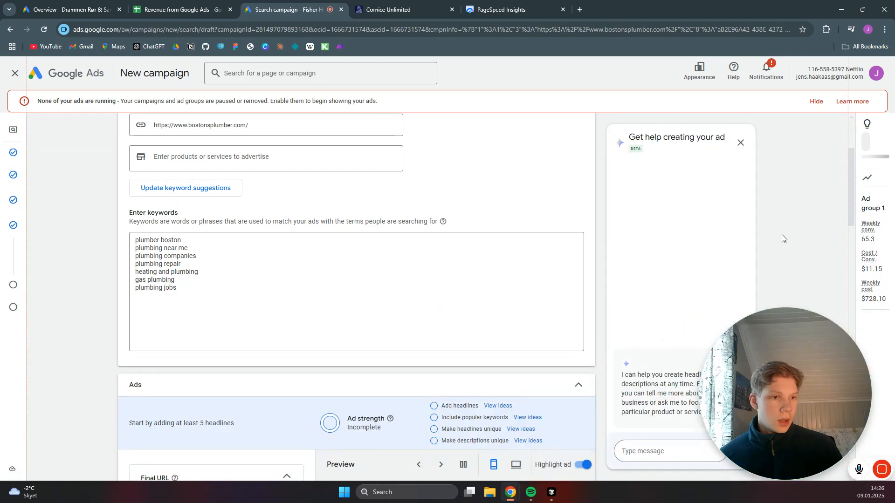
scroll(315, 231, "up", 2)
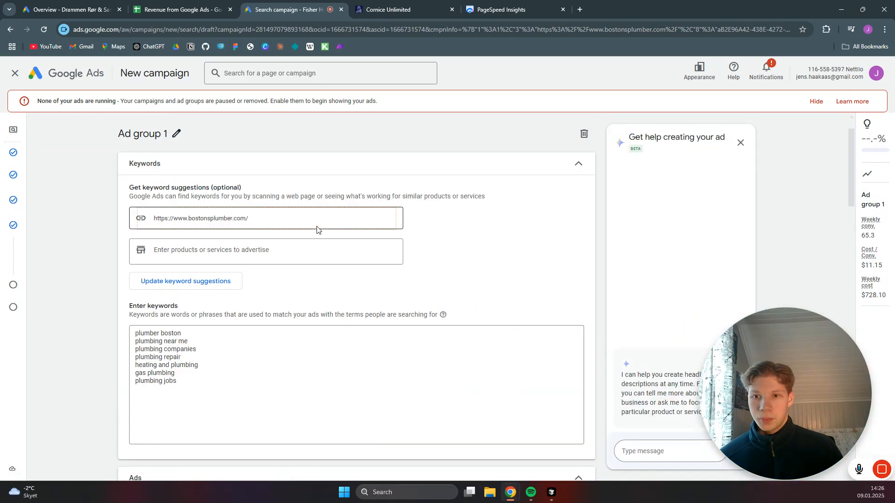
- Remove the five suggested keywords from "plumbing companies" through "plumbing jobs", keeping only "plumber boston" and "plumbing near me"
scroll(243, 297, "down", 2)
scroll(254, 295, "up", 2)
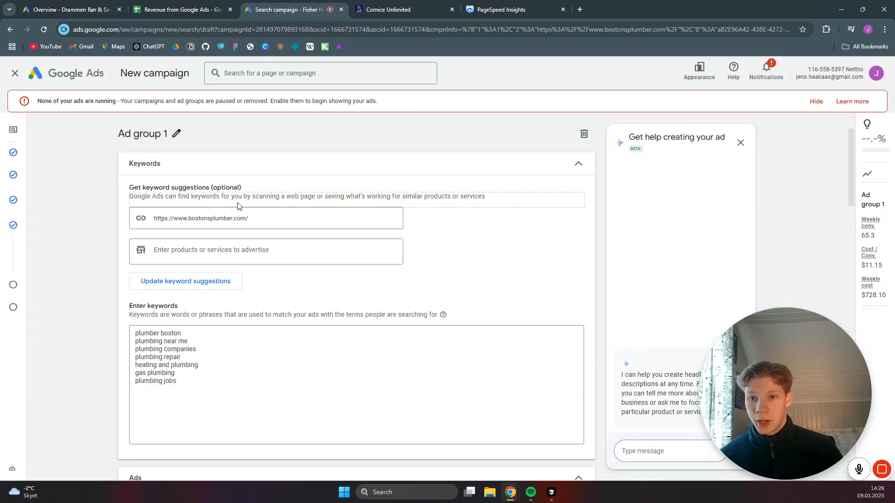
scroll(275, 285, "down", 2)
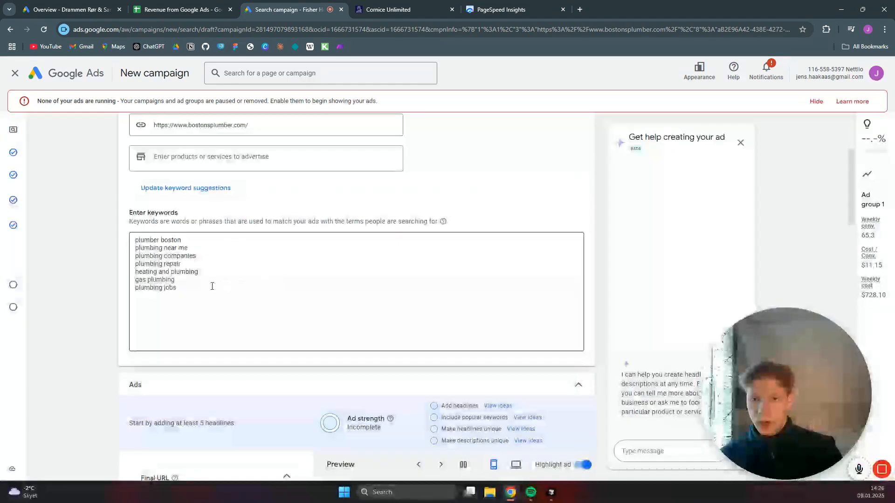
left_click_drag(185, 289, 133, 259)
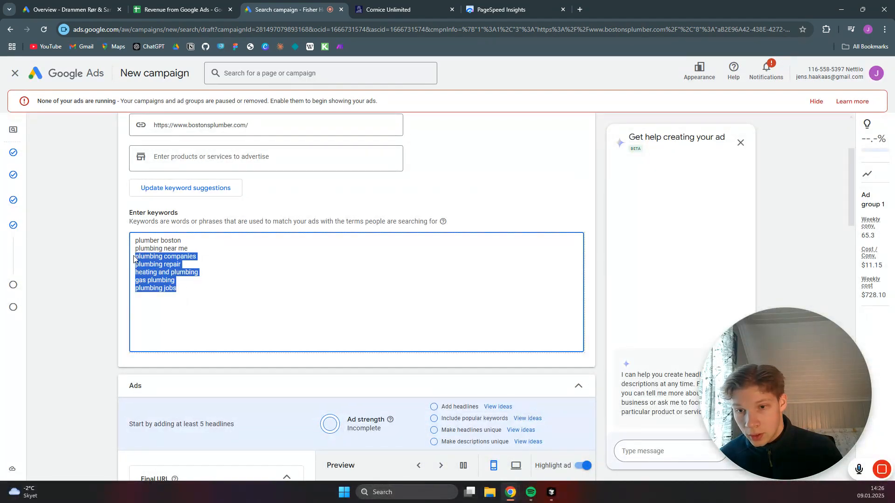
key("BackSpace")
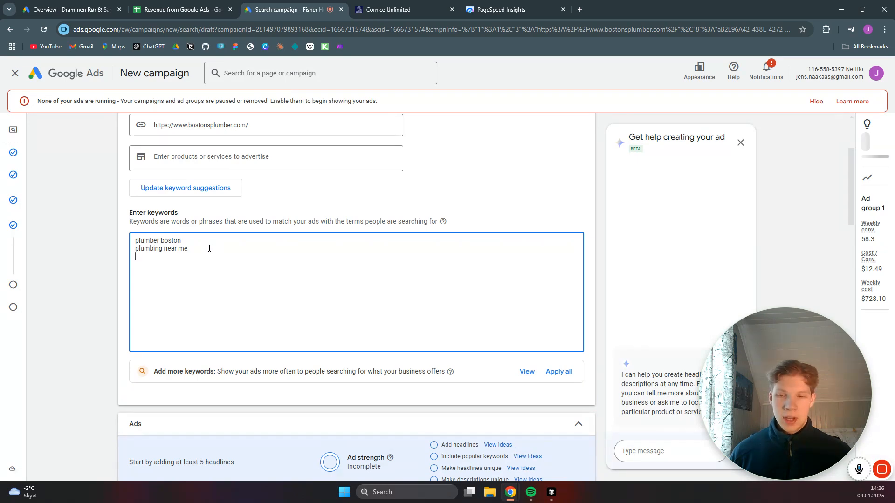
- Set the ad's display path to "plumber" in the first part and "boston" in the second
scroll(252, 242, "down", 3)
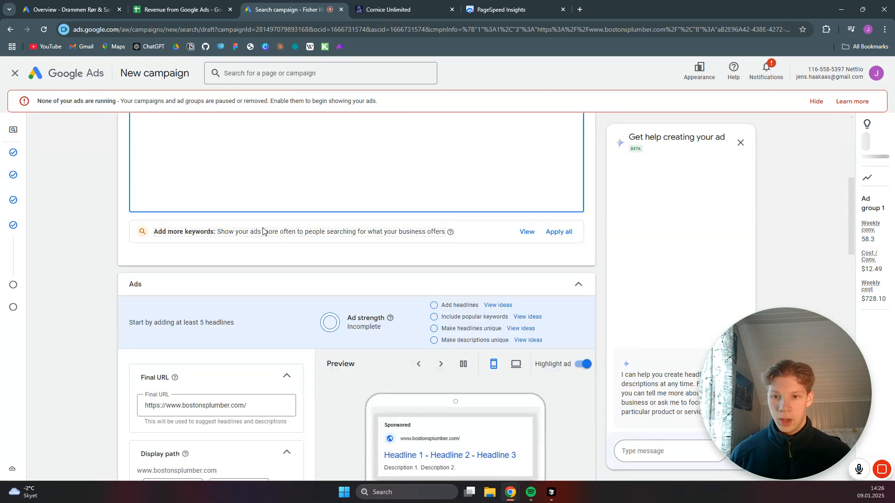
scroll(266, 186, "down", 3)
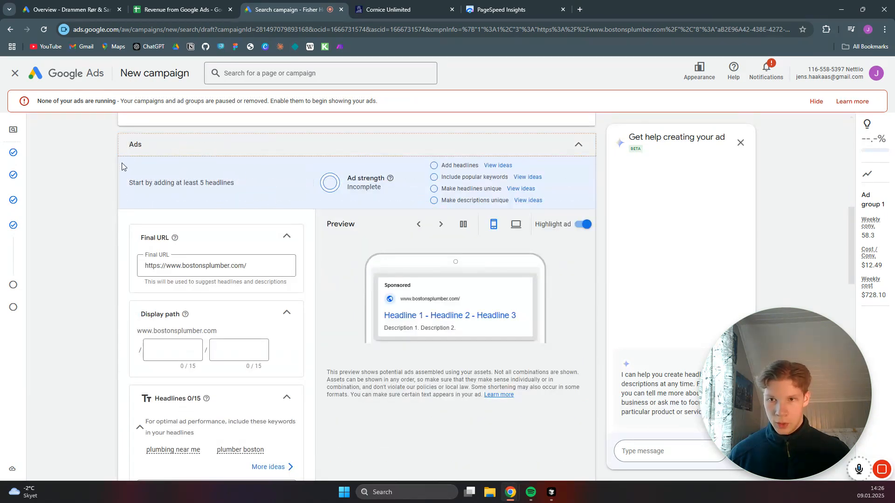
scroll(91, 225, "down", 2)
scroll(92, 225, "up", 1)
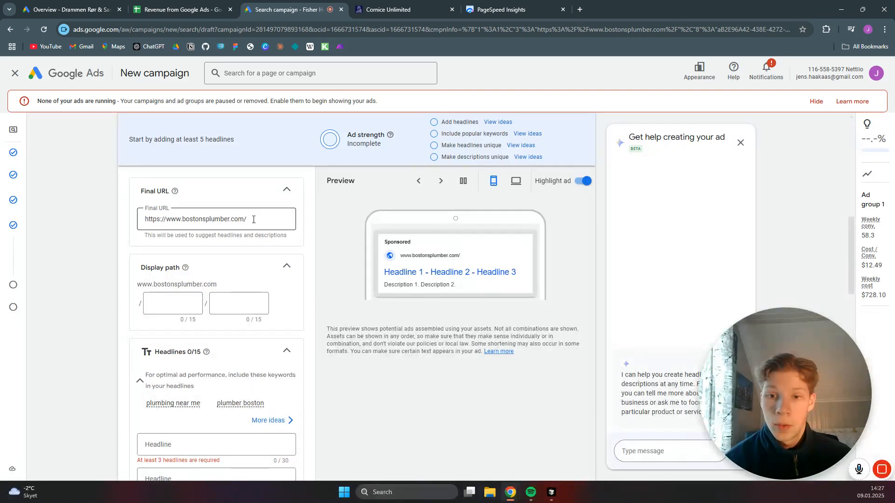
left_click(182, 302)
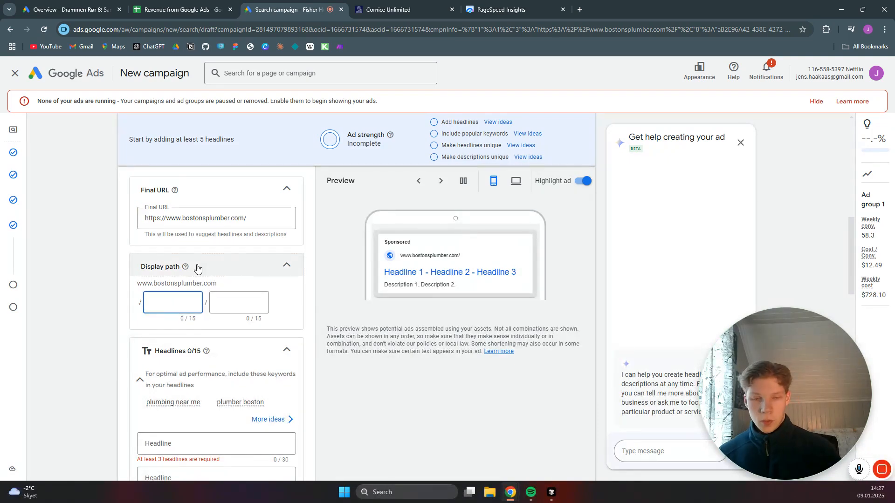
type("p")
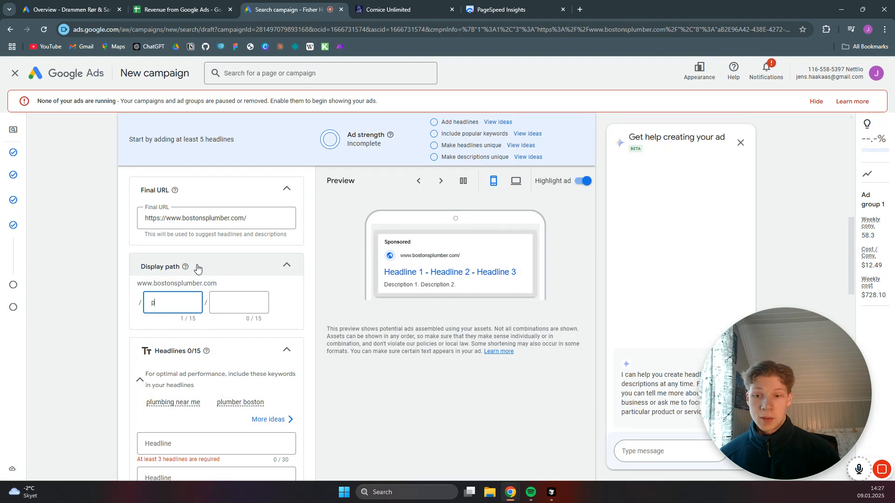
type("lumber")
left_click(245, 304)
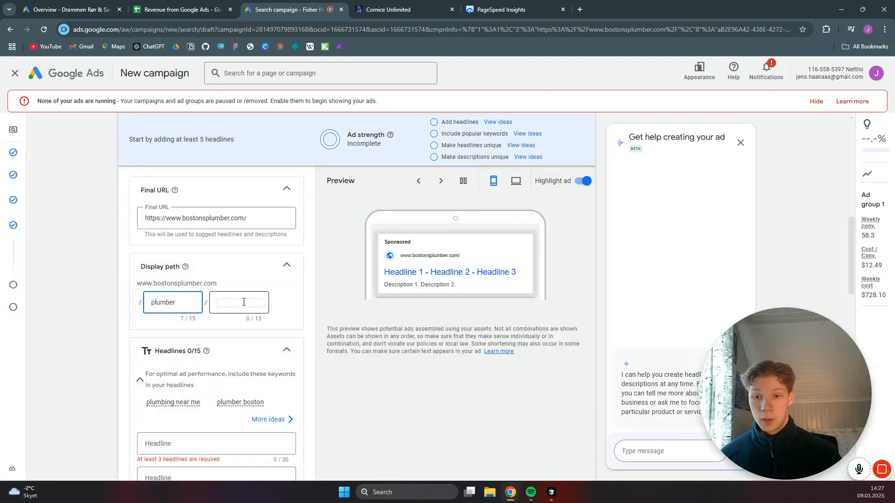
type("boston")
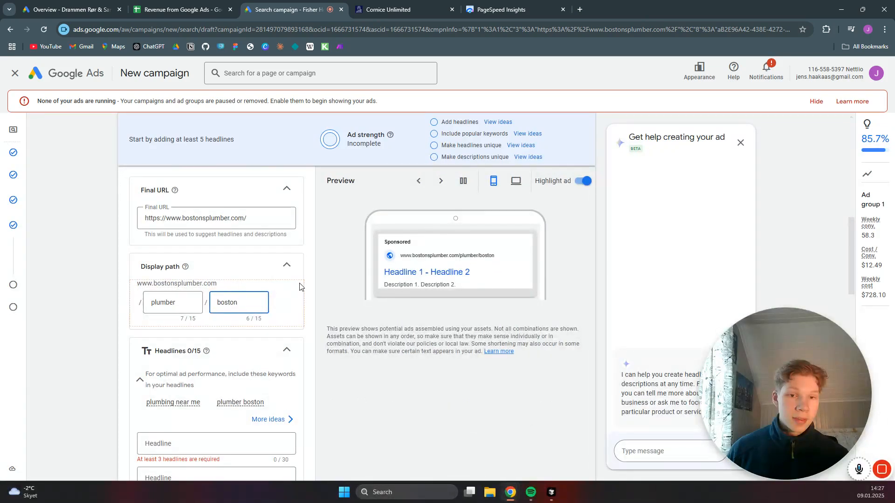
scroll(299, 287, "down", 3)
left_click(292, 304)
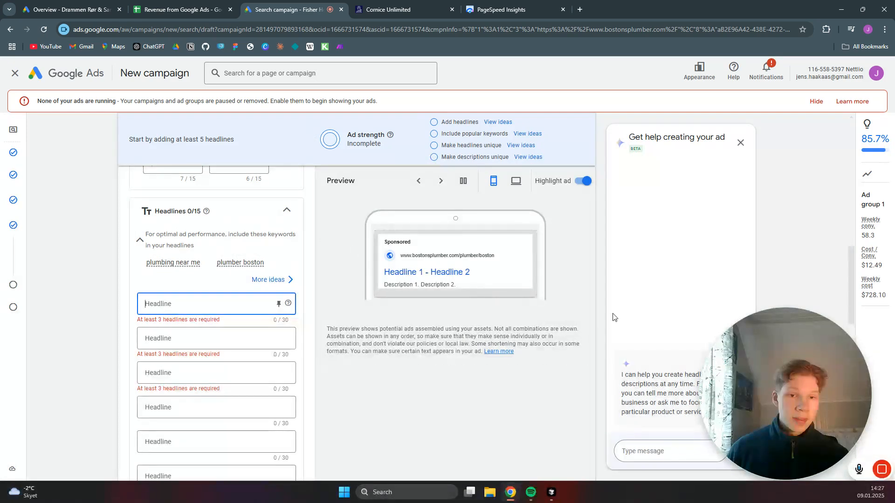
left_click(773, 470)
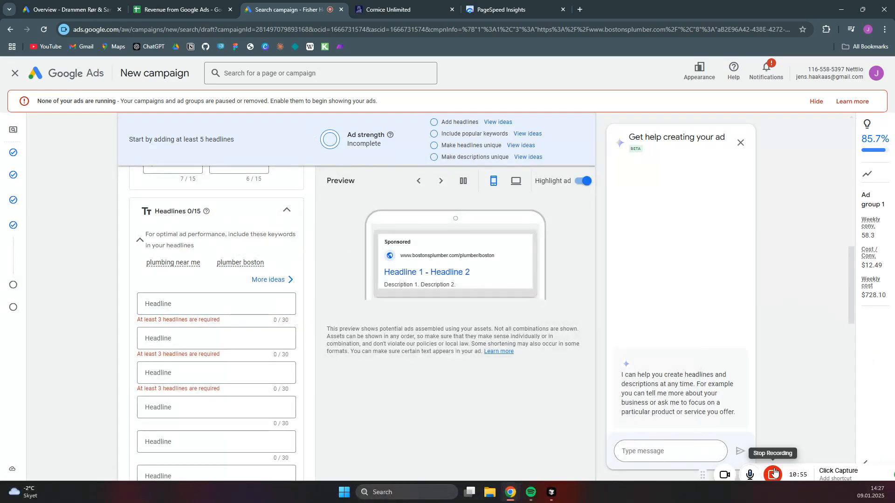
left_click(727, 475)
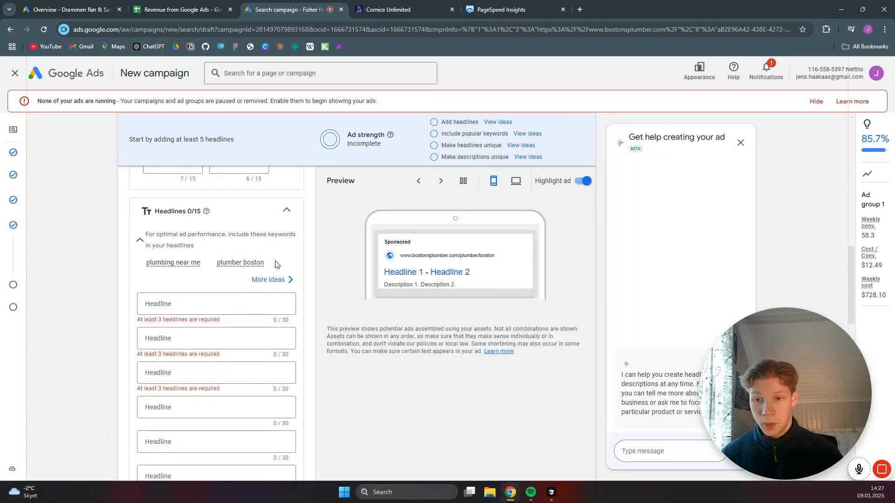
- Enter "#1 Plumber in Boston" as the ad's first headline
left_click(219, 301)
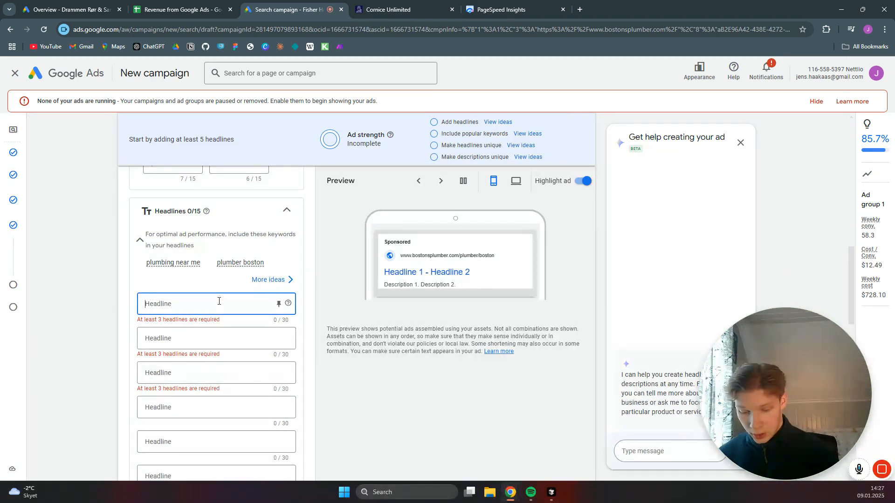
type("#1")
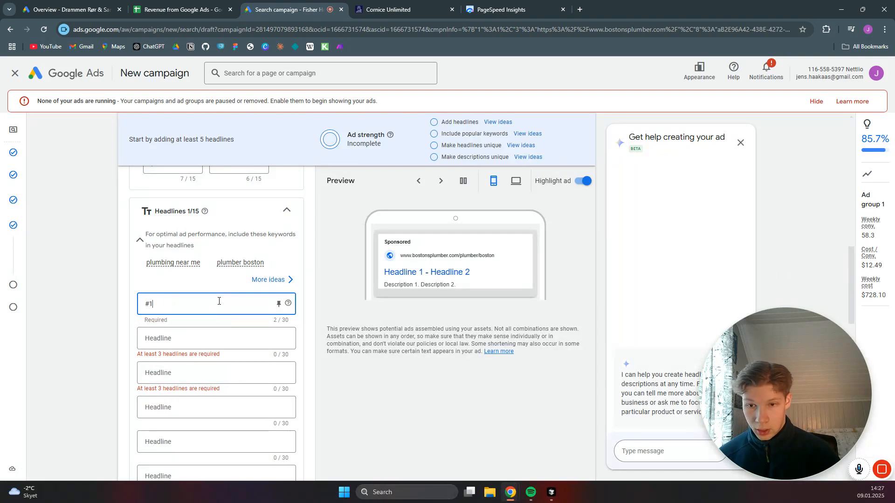
type(" Plumber")
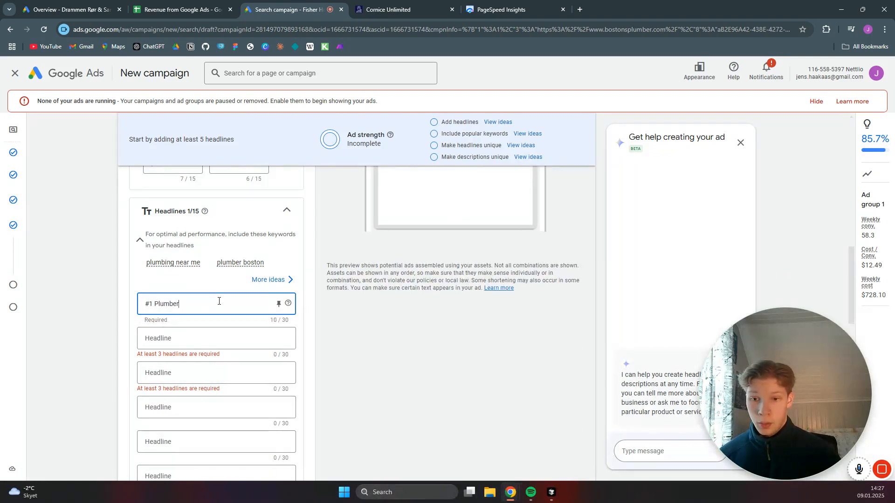
type(" in BO")
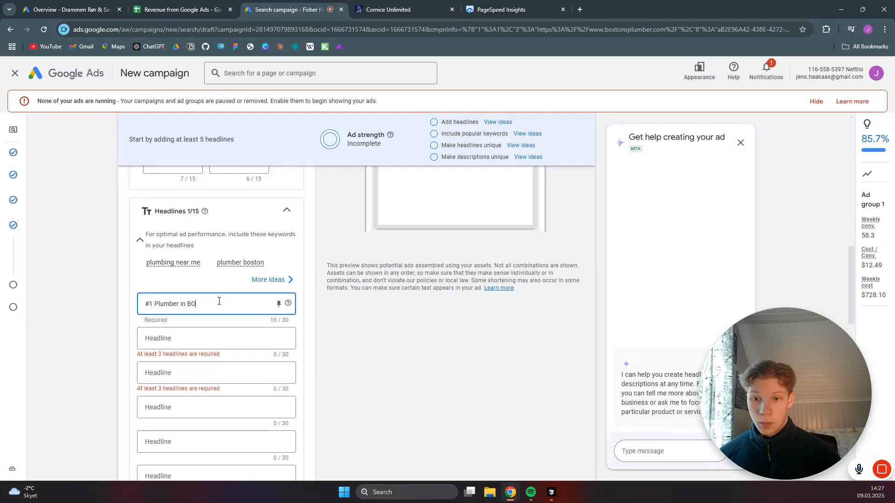
key("BackSpace")
type("oston")
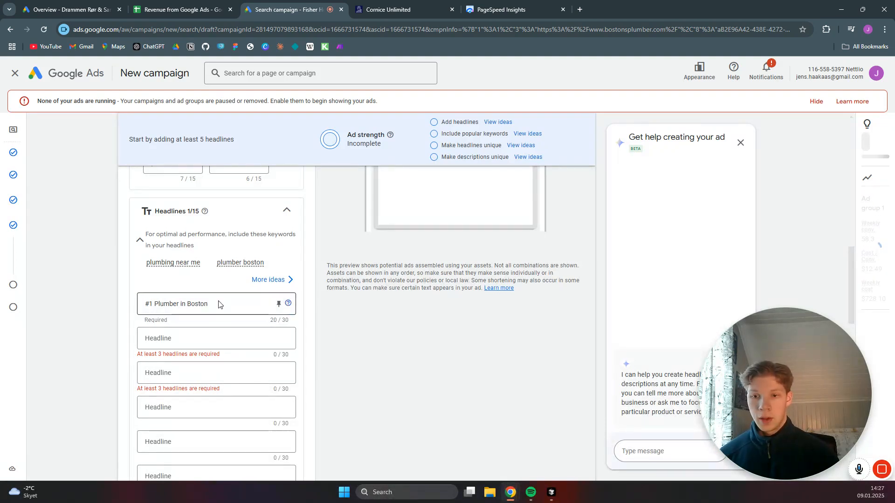
- Enter "Get a Free Quote Today" as the second headline and "Local Plumber in Boston" as the third
left_click(208, 339)
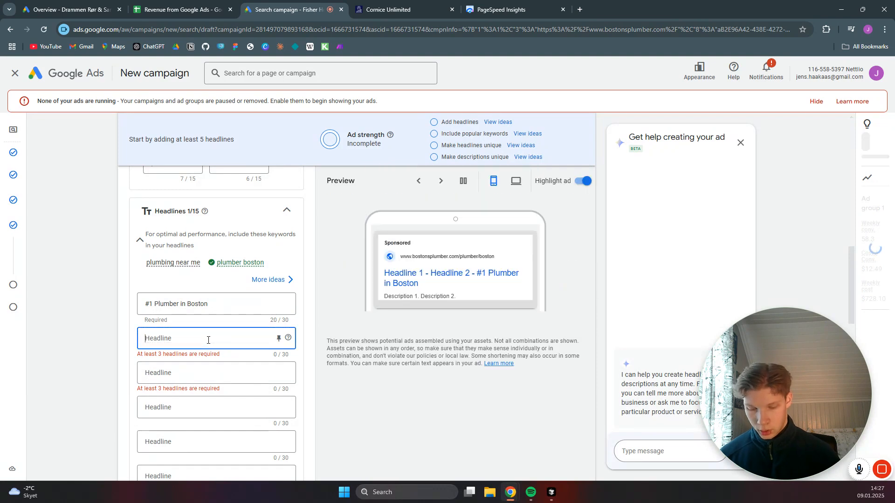
type("Get a")
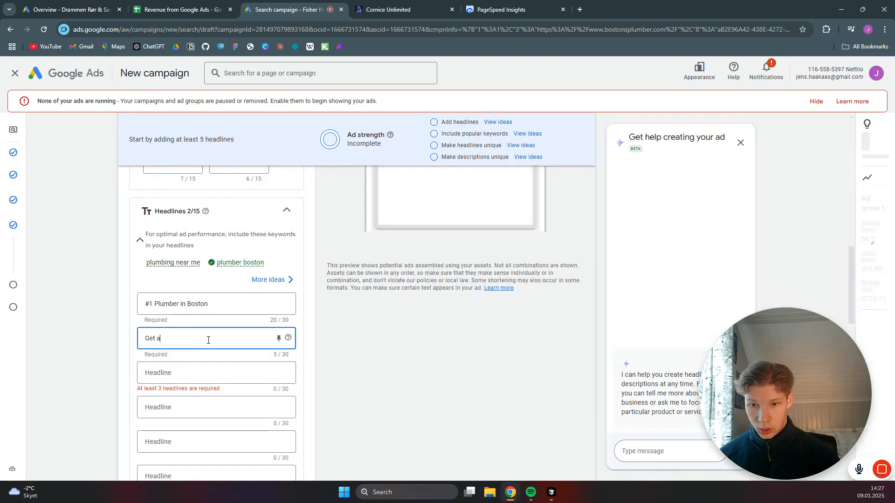
type(" Free Qu")
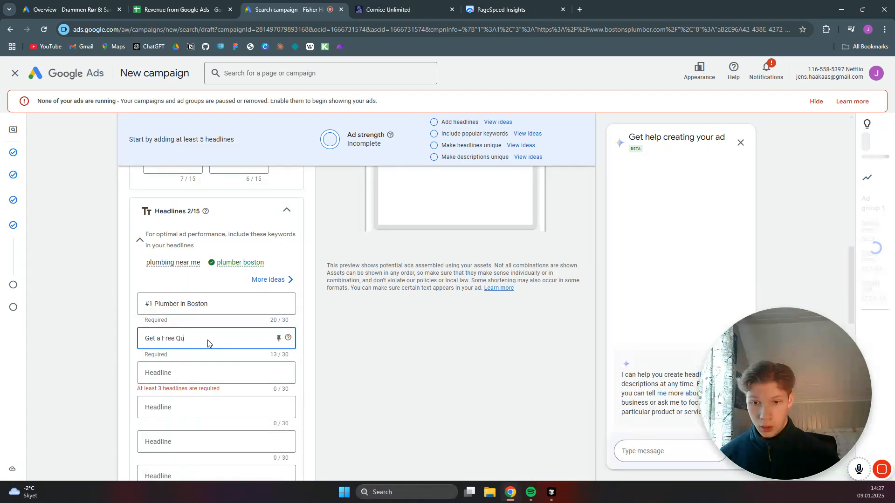
type("ote Today")
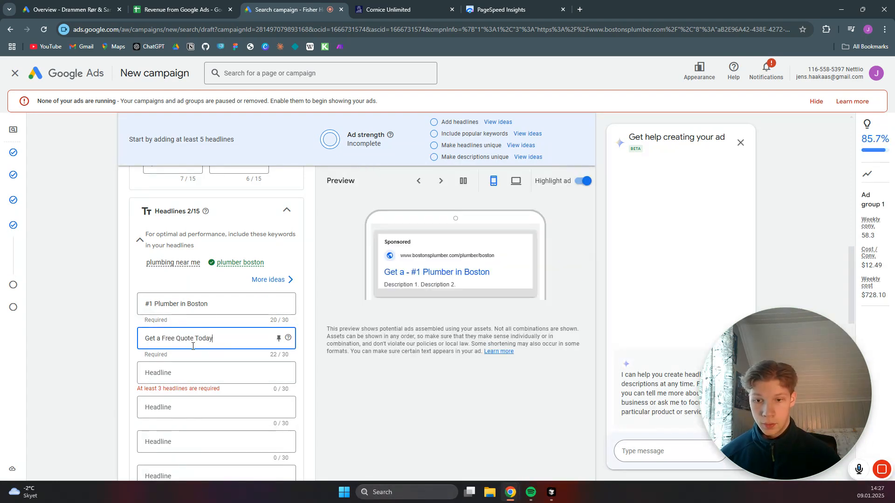
left_click(187, 370)
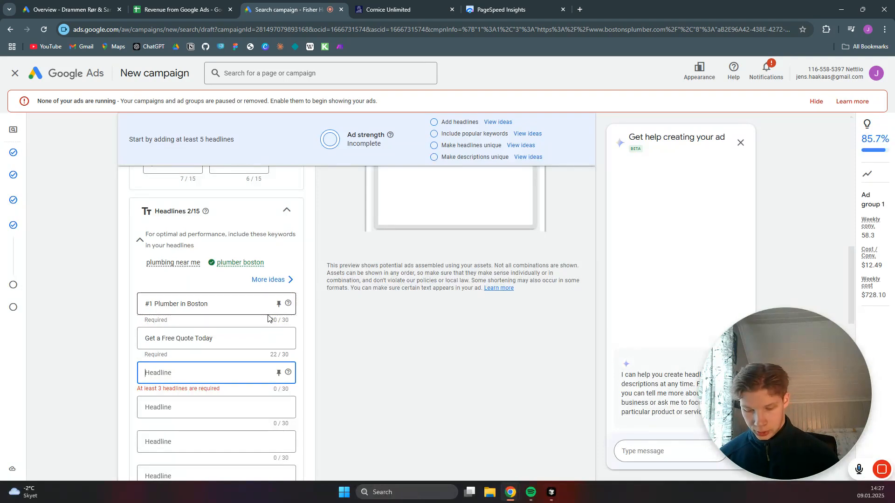
type("Local Plu")
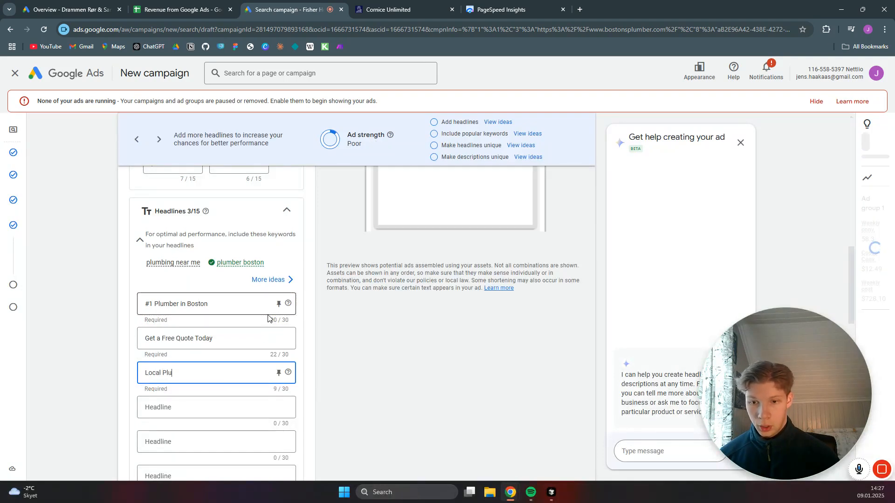
type("mber in Boston")
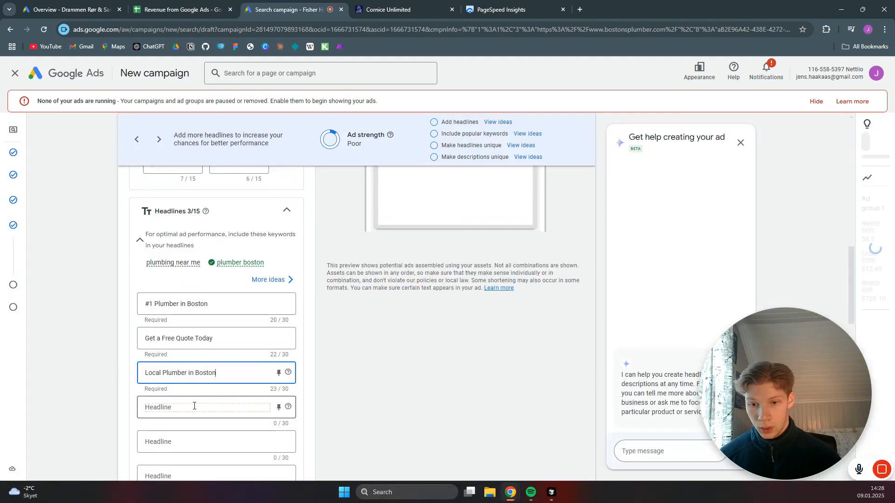
- Enter "All Plumbing Services" as the ad's fourth headline
left_click(193, 406)
scroll(314, 306, "down", 2)
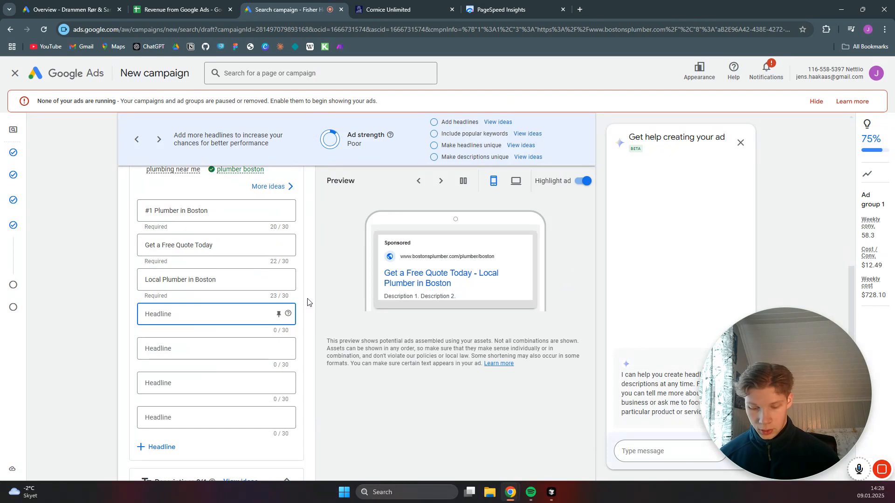
type("All Pl")
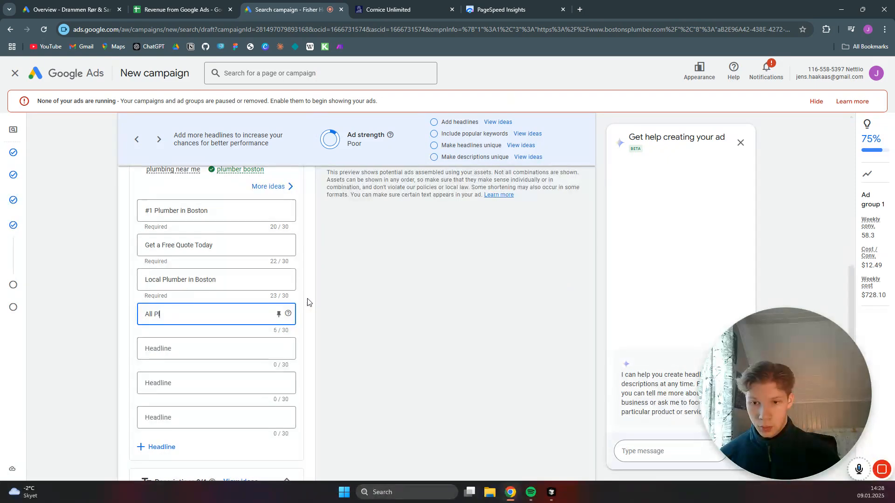
type("umbing Servies")
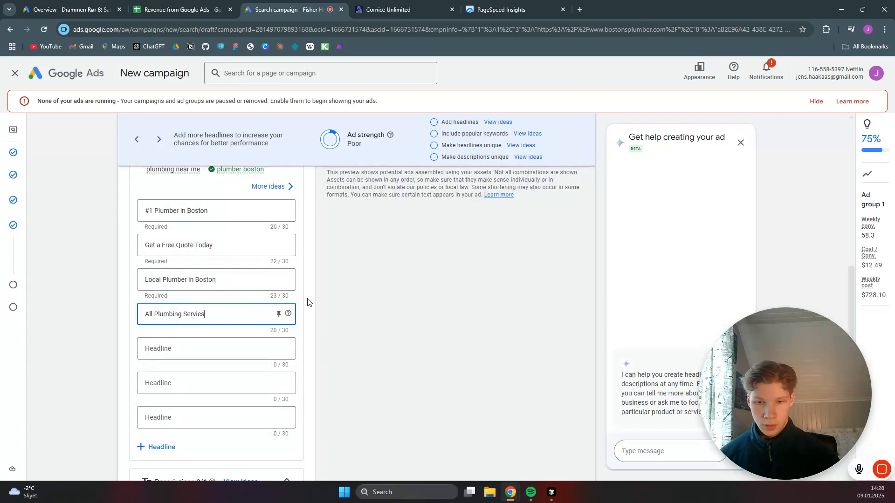
key("BackSpace")
key("BackSpace")
type("ces")
left_click(307, 299)
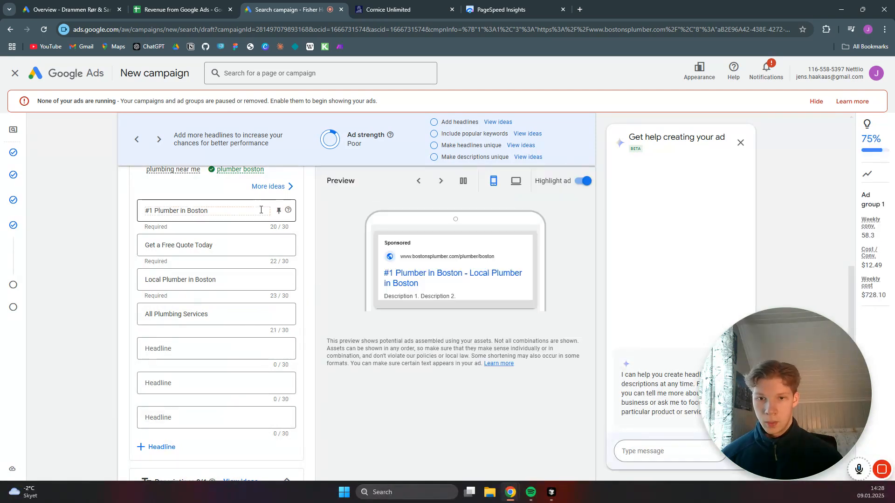
- Open the pin options for the "#1 Plumber in Boston" headline and choose to show it in any unpinned position
left_click(278, 212)
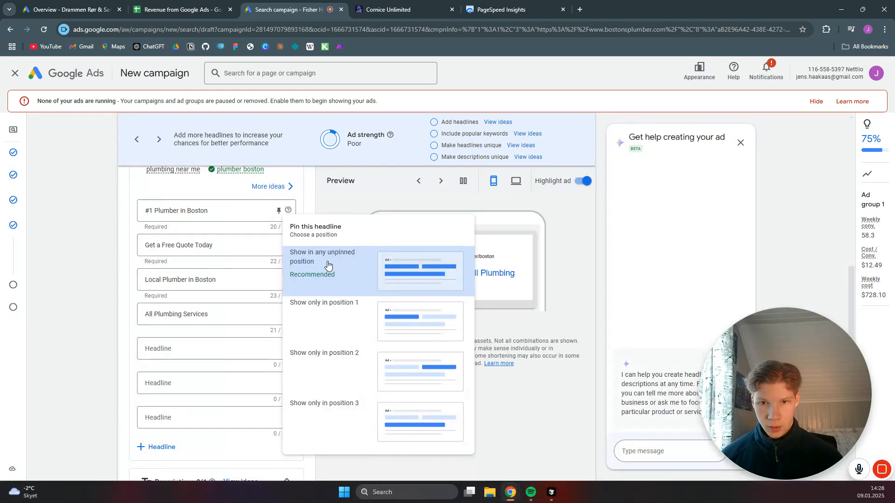
left_click(328, 265)
scroll(305, 237, "down", 3)
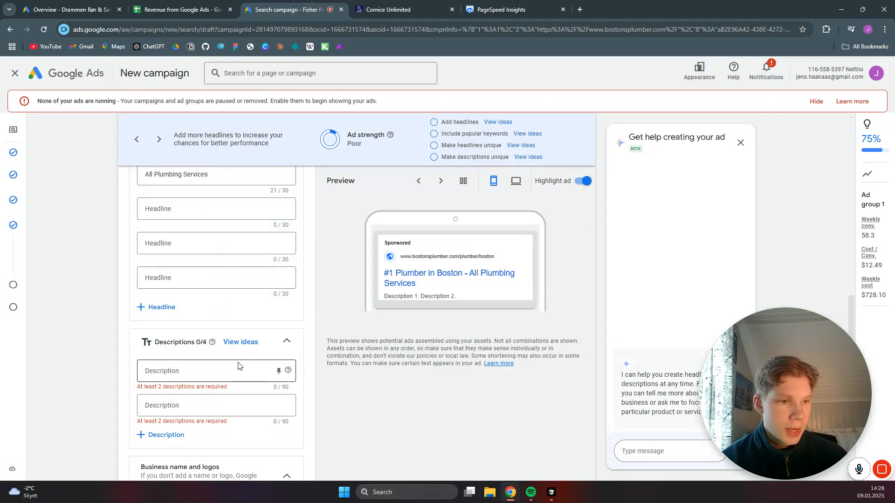
scroll(308, 326, "up", 2)
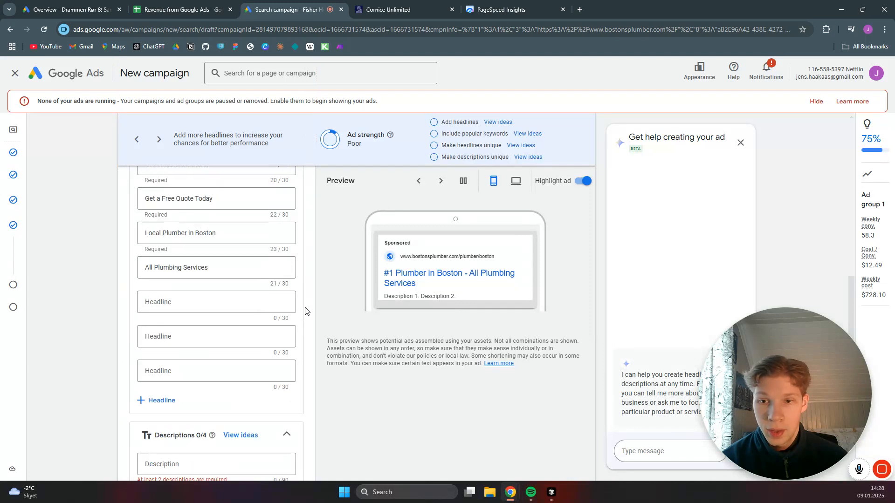
scroll(306, 311, "down", 2)
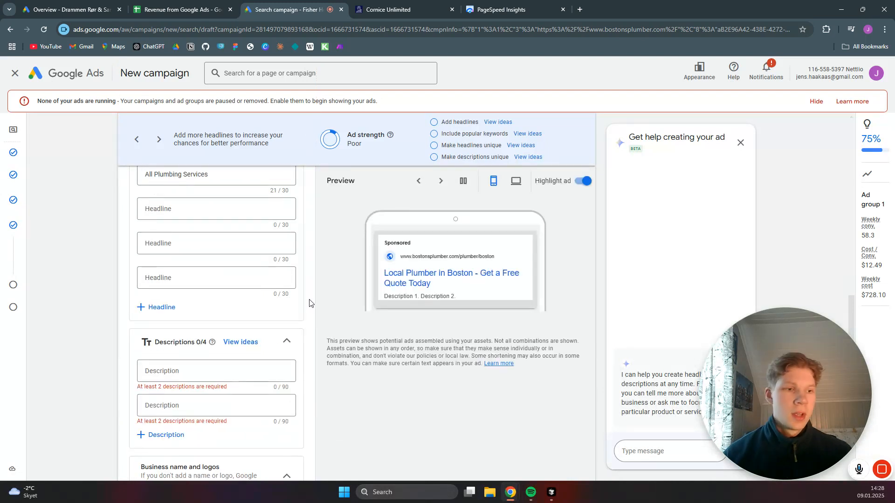
scroll(307, 301, "down", 2)
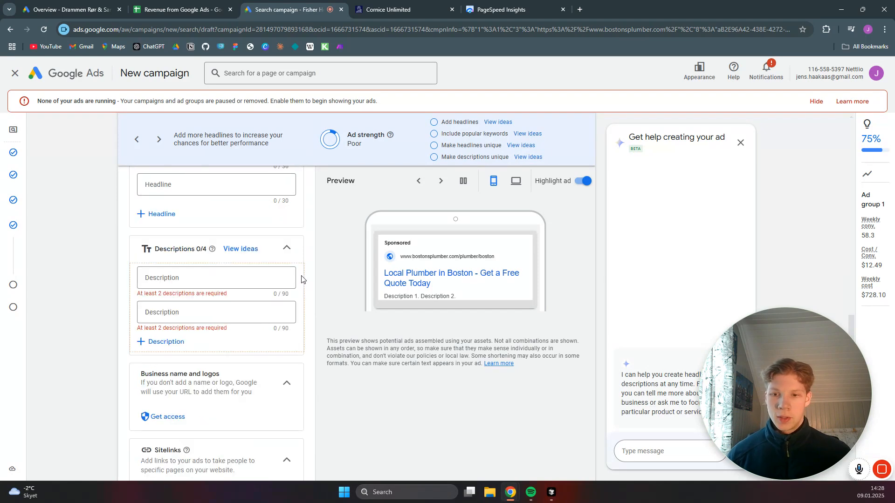
- Fill in two ad descriptions: over 20 years' experience serving Boston with call or book online today, and local plumber with a free website quote
left_click(217, 278)
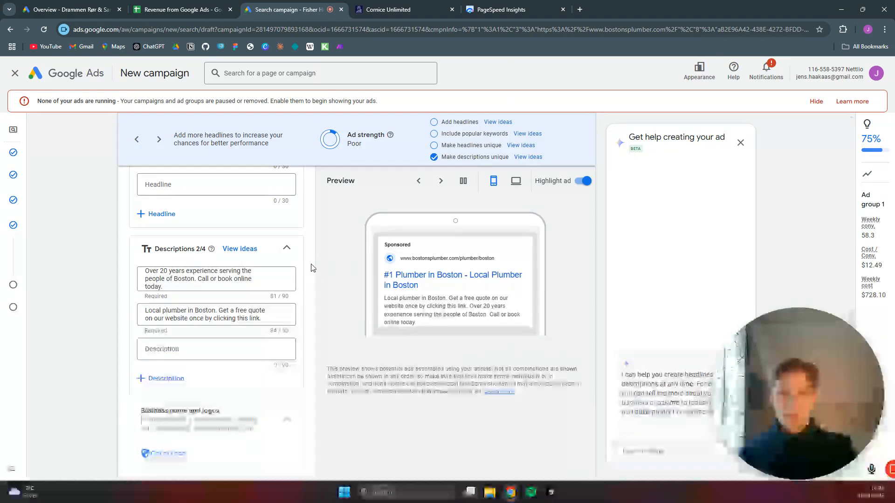
scroll(312, 267, "down", 3)
scroll(309, 266, "down", 1)
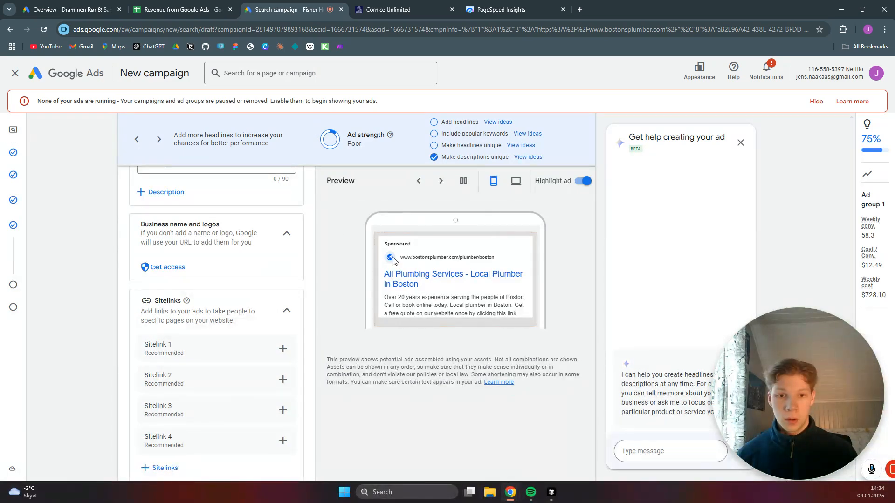
- Start creating sitelinks and fill in the first one with the text "Prices" and the final URL bostonsplumbers.com/prices
scroll(280, 224, "down", 2)
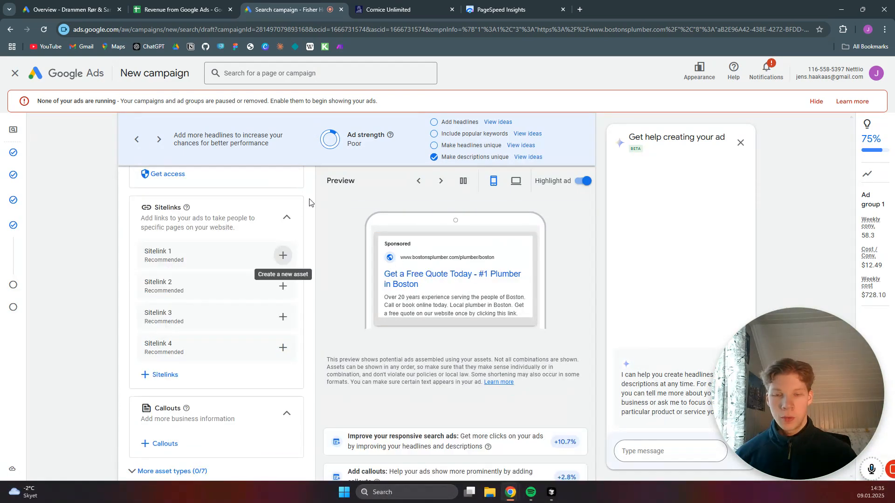
left_click(283, 255)
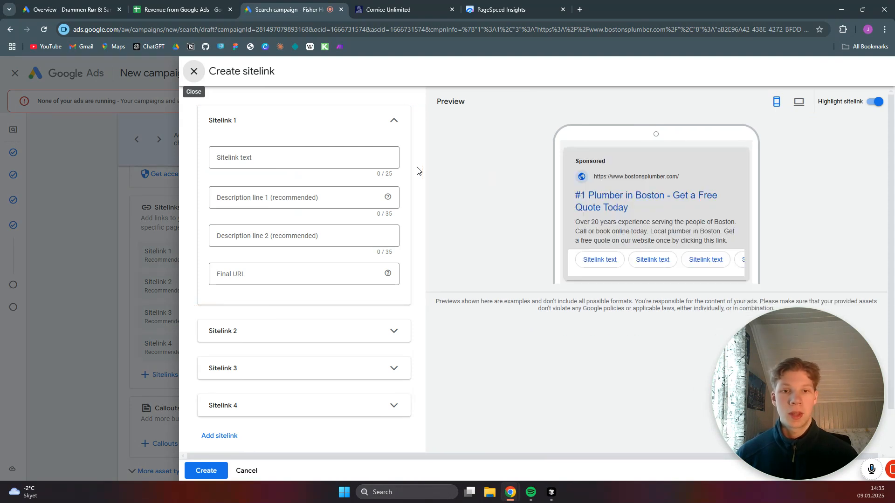
left_click(318, 158)
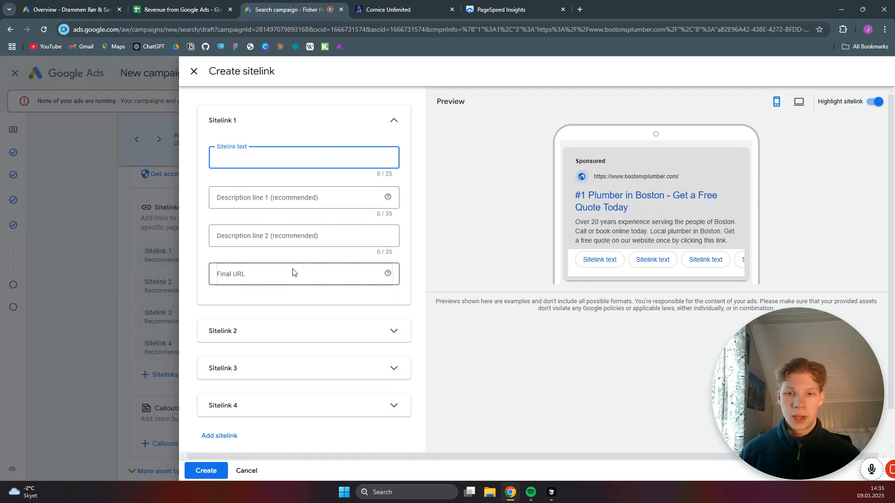
left_click(279, 273)
left_click(281, 150)
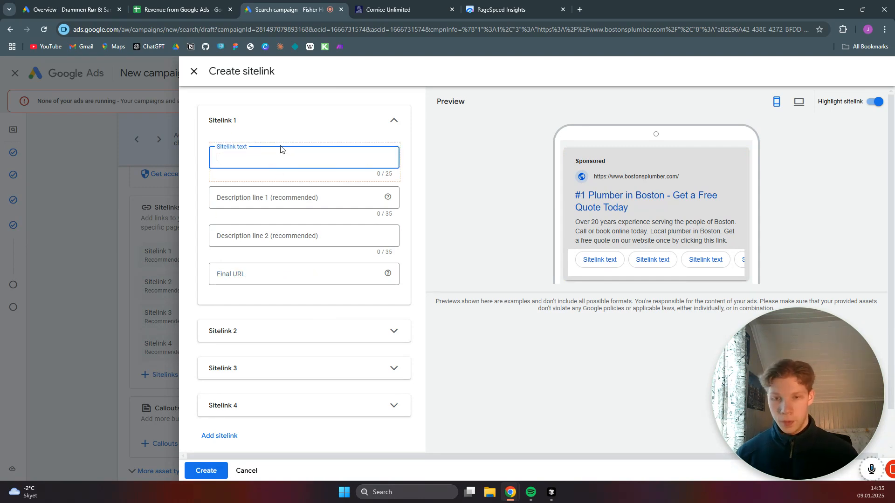
type("Prices")
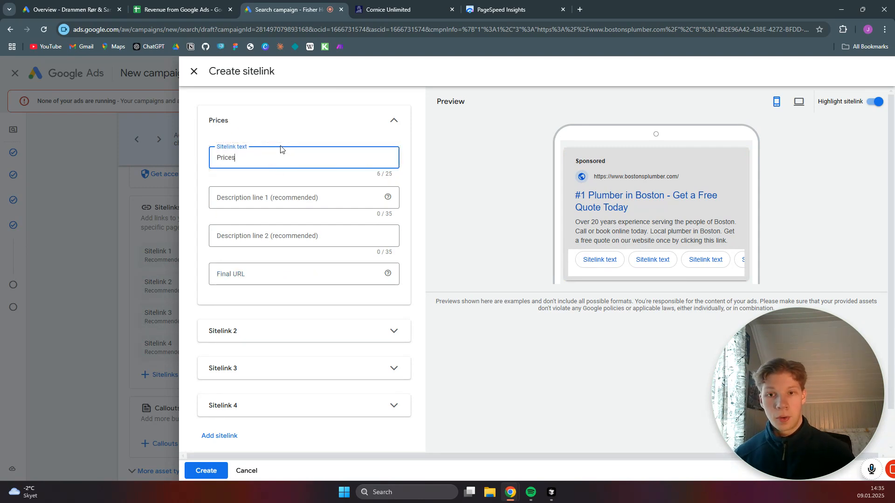
left_click(269, 274)
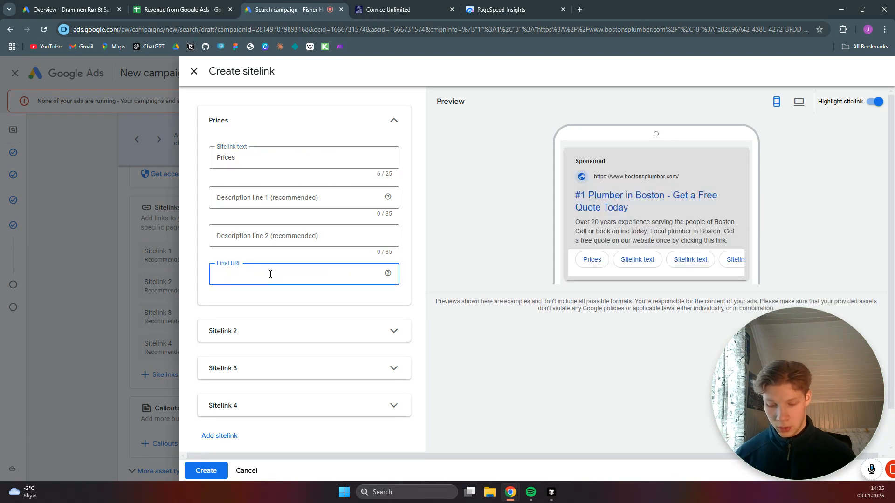
type("bostonsplumbers.com")
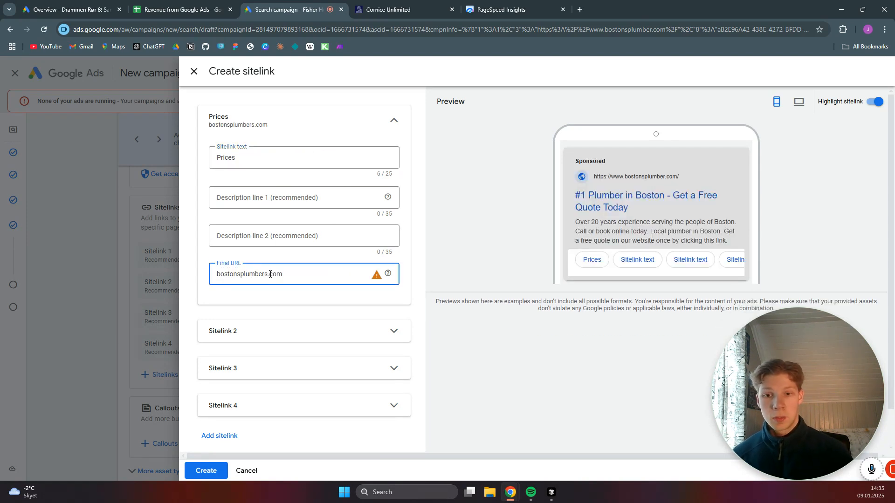
type("/p")
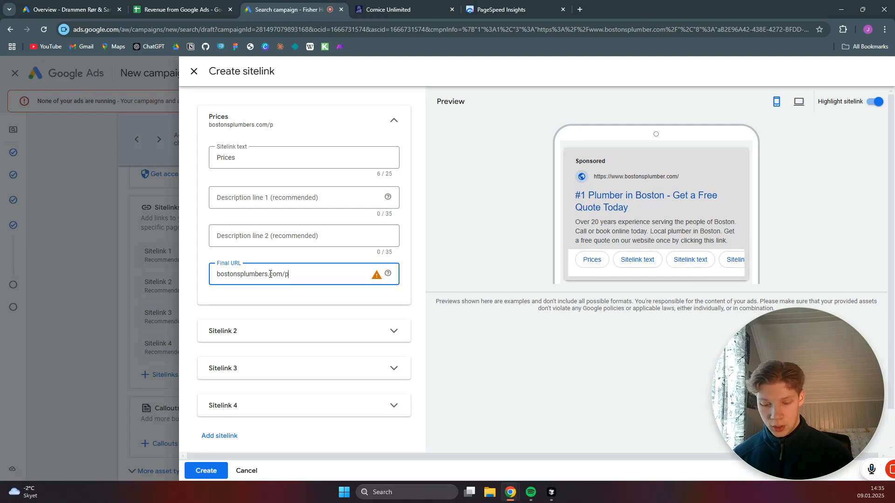
type("ricde")
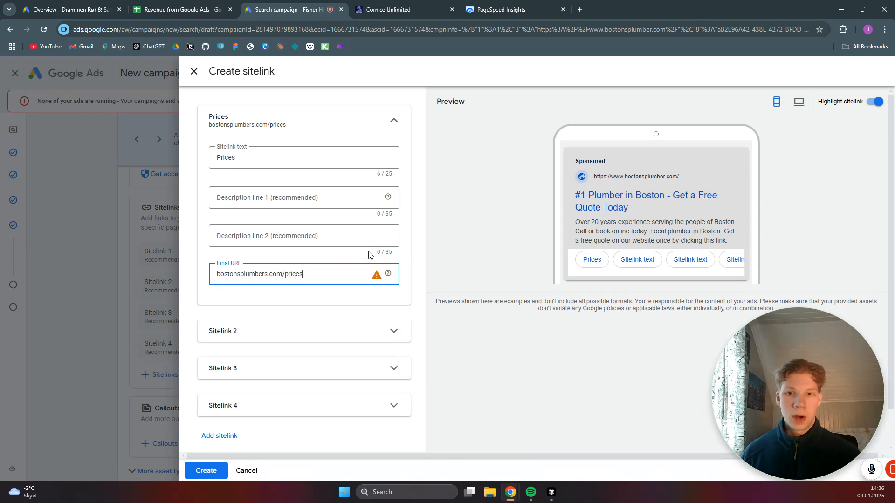
- Fill in the second sitelink with the text "Services" and the final URL bostonsplumbers.com/services
left_click(394, 332)
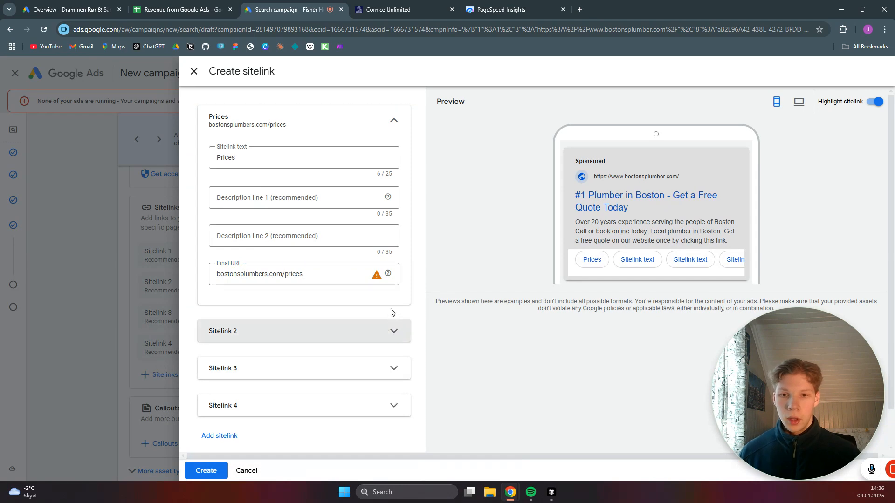
scroll(363, 289, "down", 4)
left_click(266, 195)
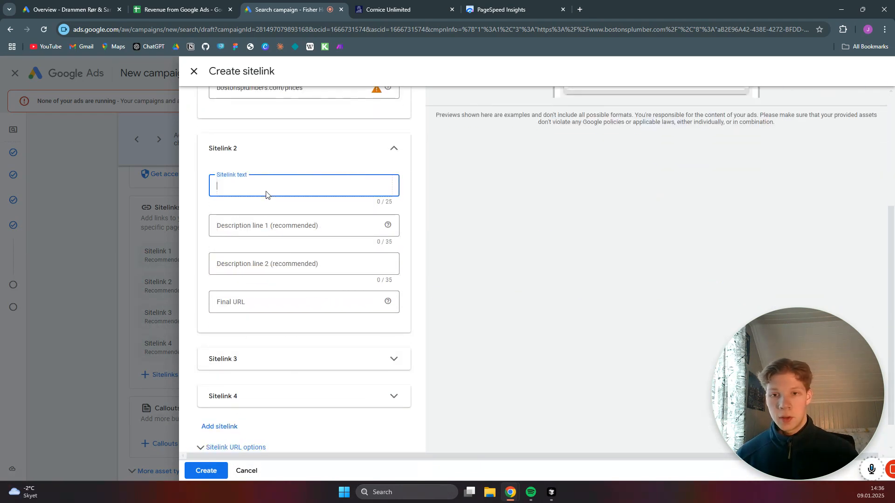
type("Services")
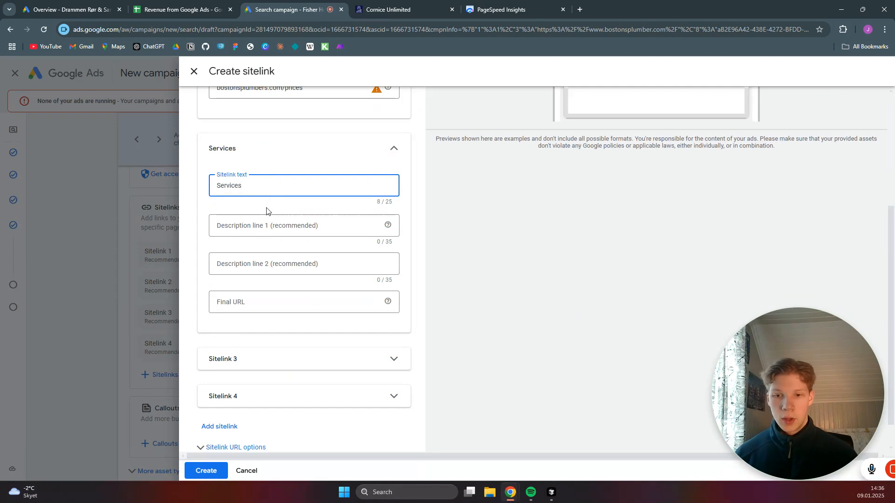
left_click(264, 302)
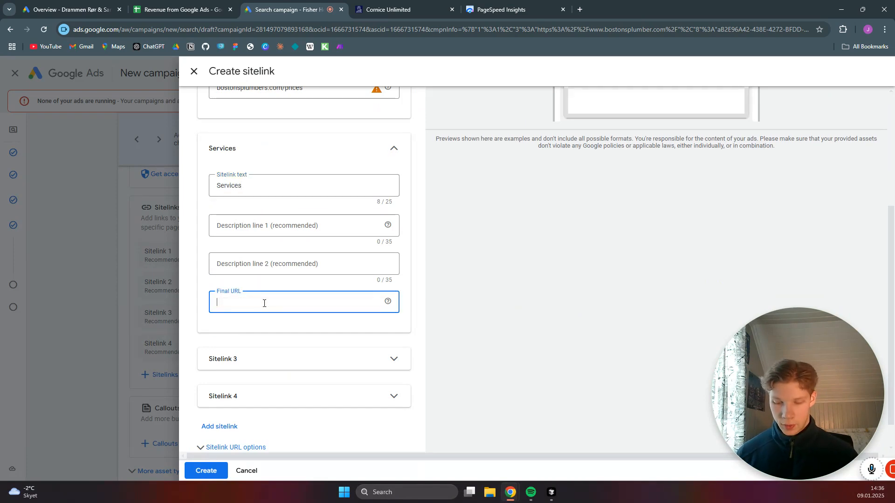
type("bostonsplumbers.com")
type("/")
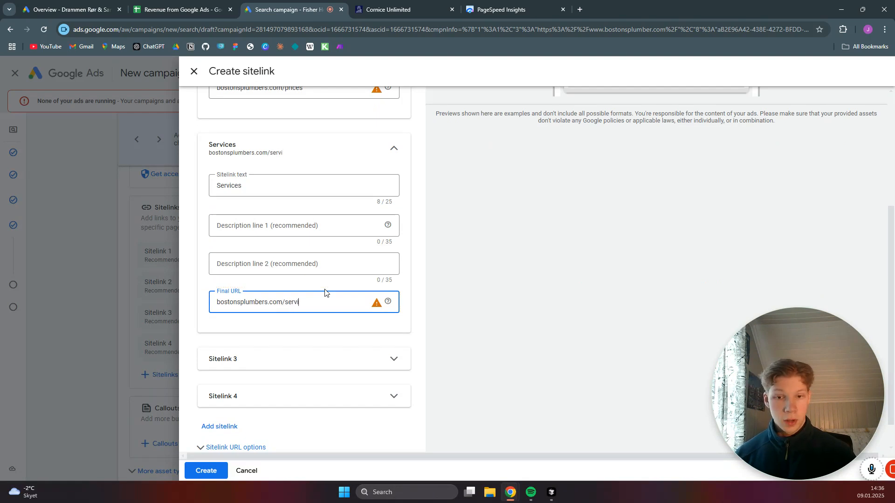
- Copy the domain bostonsplumbers.com for reuse and set the third sitelink's text to "Service Areas"
scroll(316, 292, "down", 1)
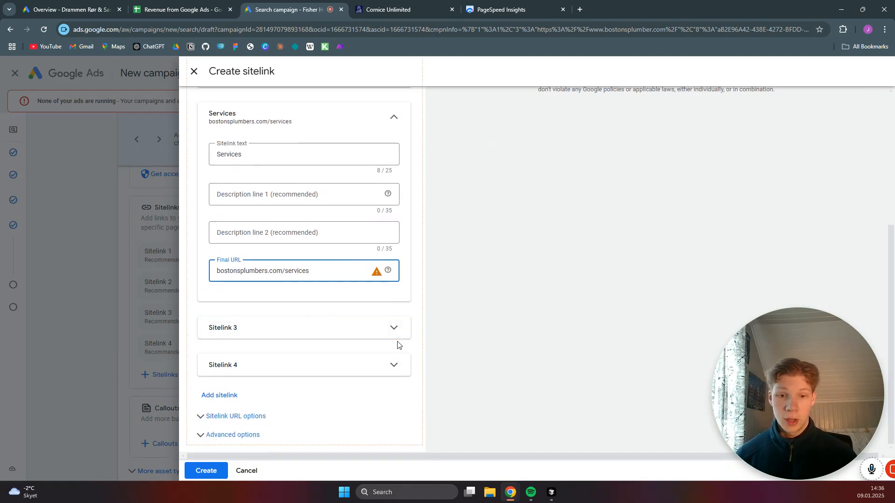
left_click(398, 329)
scroll(270, 251, "down", 4)
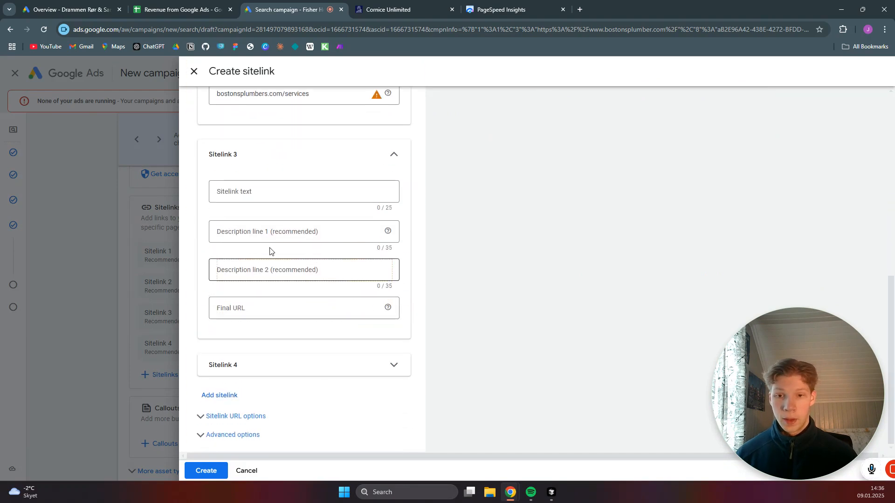
left_click(265, 190)
type("bostonsplumbers.com")
left_click_drag(289, 192, 195, 193)
key("ctrl+c")
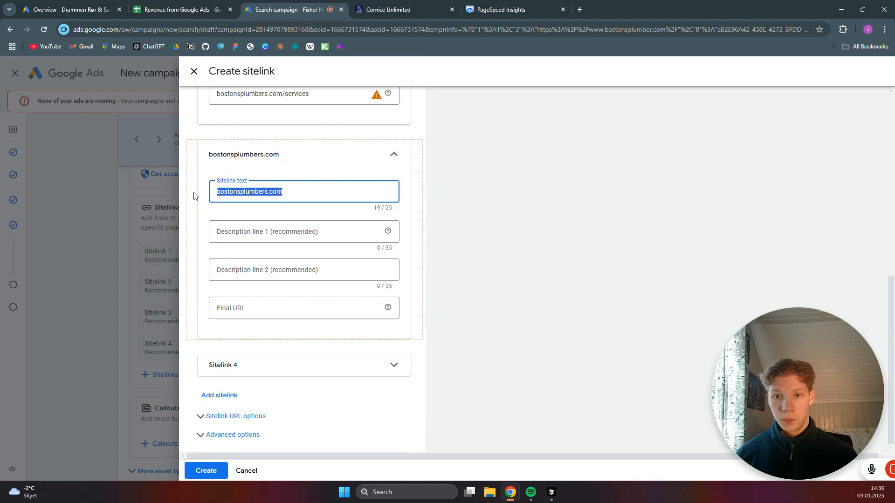
key("BackSpace")
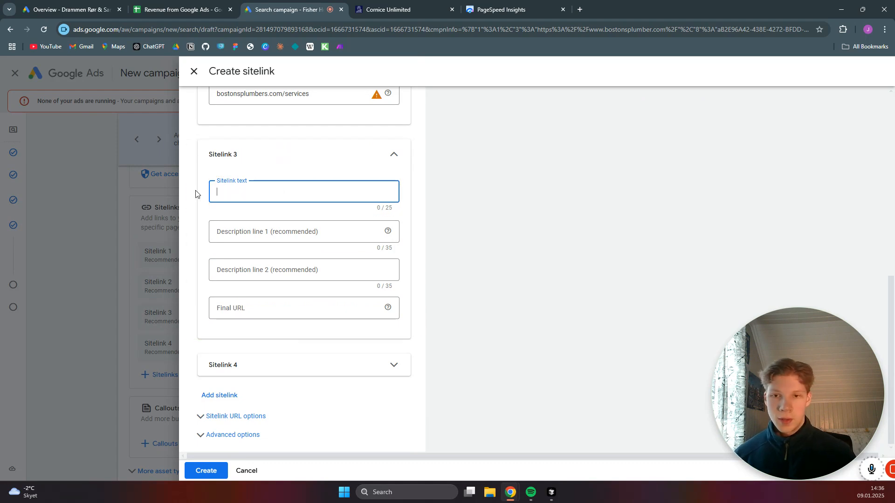
type("Services")
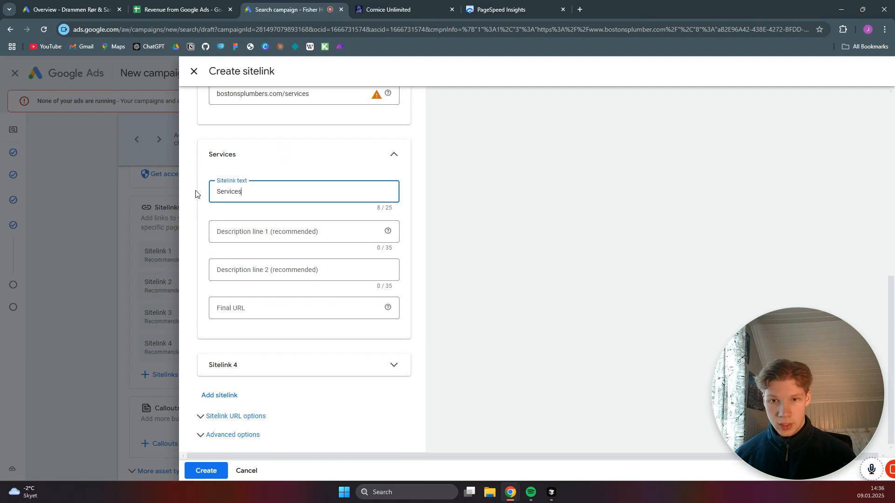
key("BackSpace")
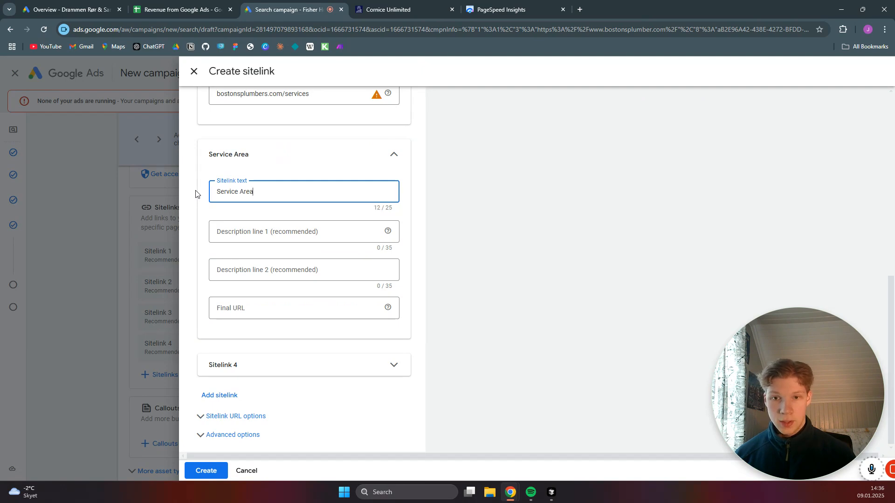
- Set the third sitelink's final URL to bostonsplumbers.com/service-ares and create the sitelinks
left_click(264, 301)
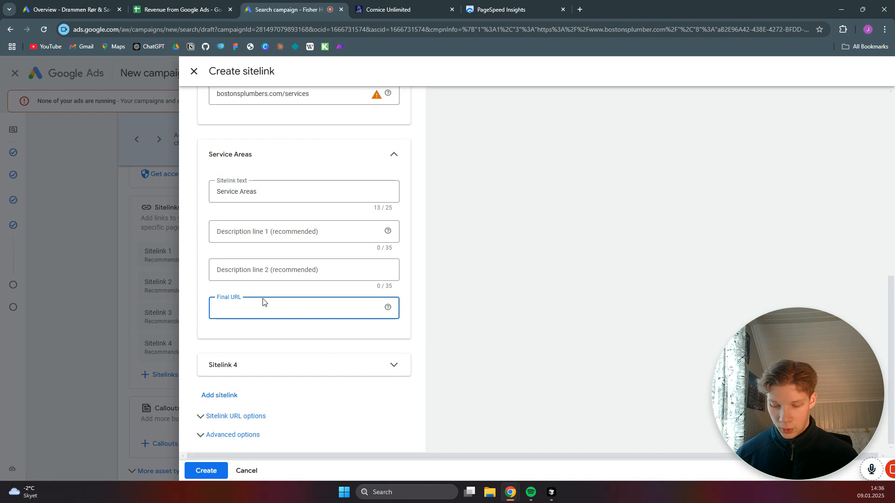
key("ctrl+v")
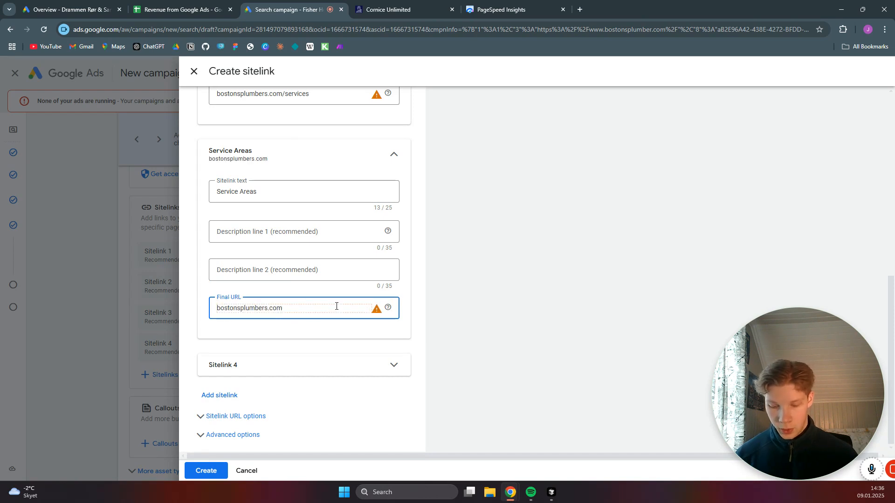
type("/services")
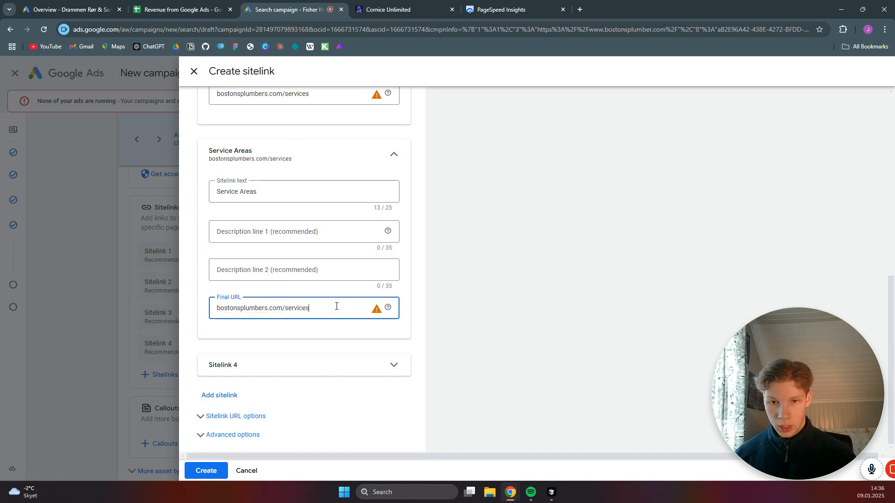
key("BackSpace")
type("-ares")
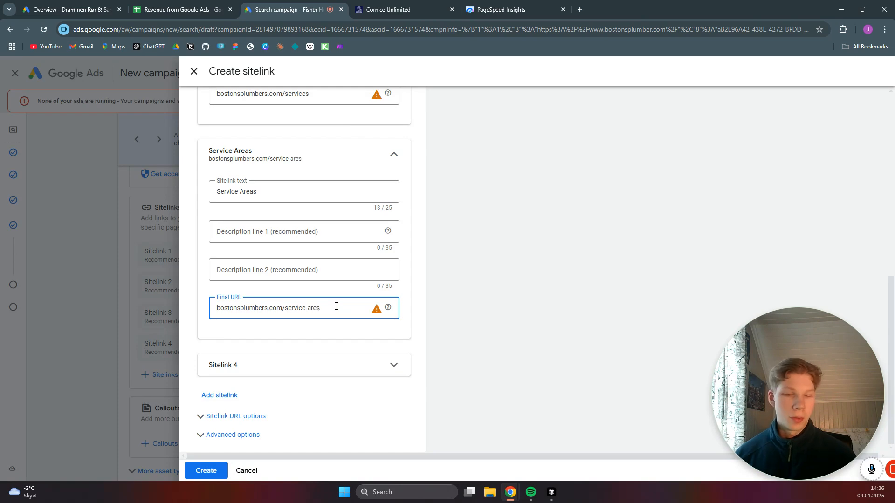
left_click(206, 471)
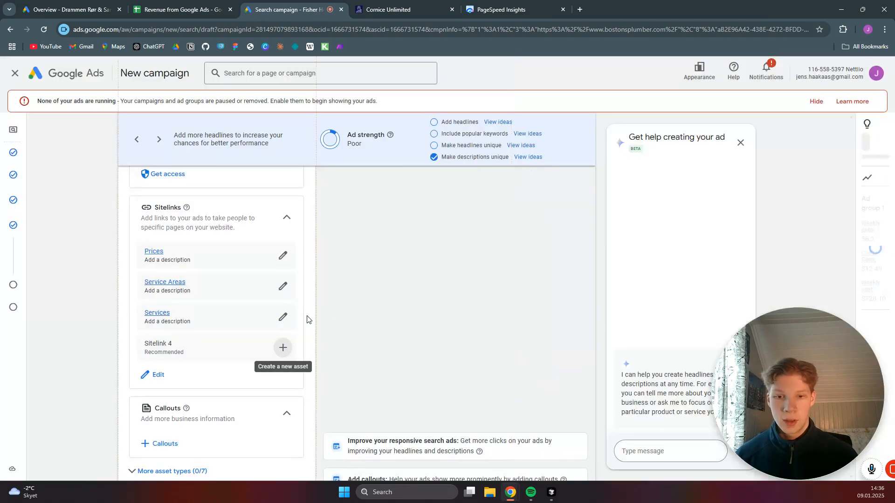
- Add the existing callouts "Free estimate", "Call Today", "Boston" and "Plumber" to the campaign and apply them
scroll(306, 317, "down", 1)
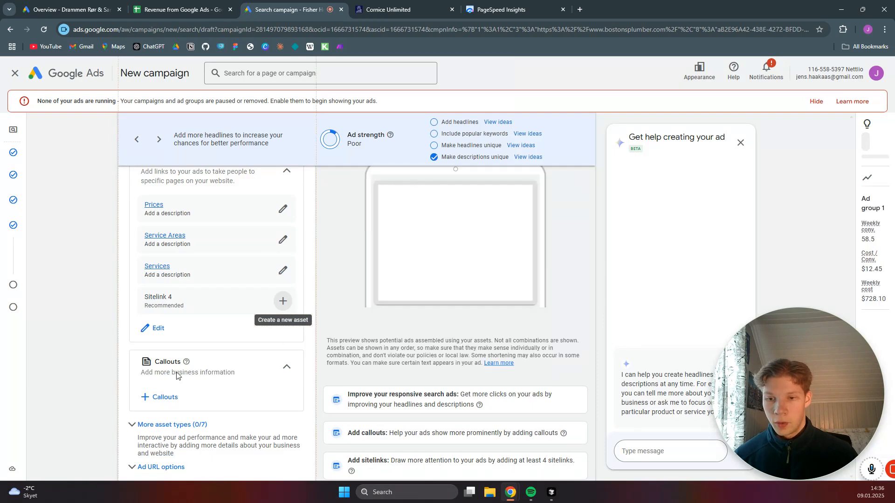
scroll(176, 376, "down", 2)
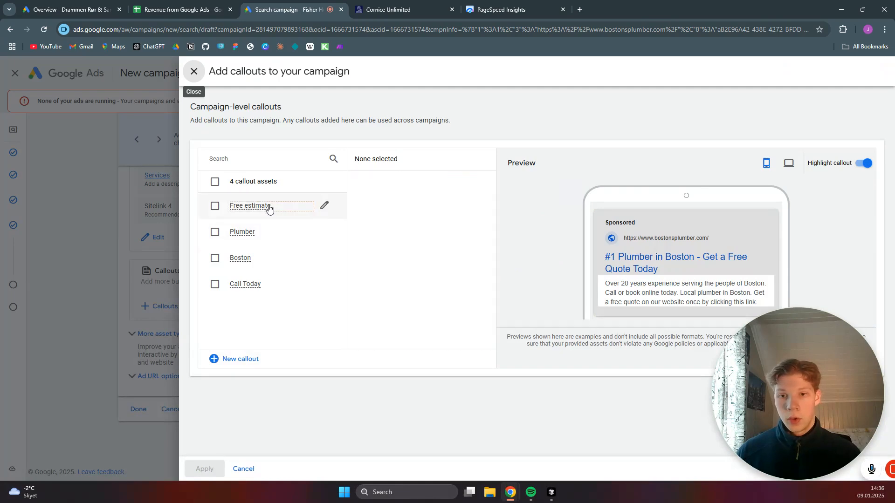
left_click(214, 206)
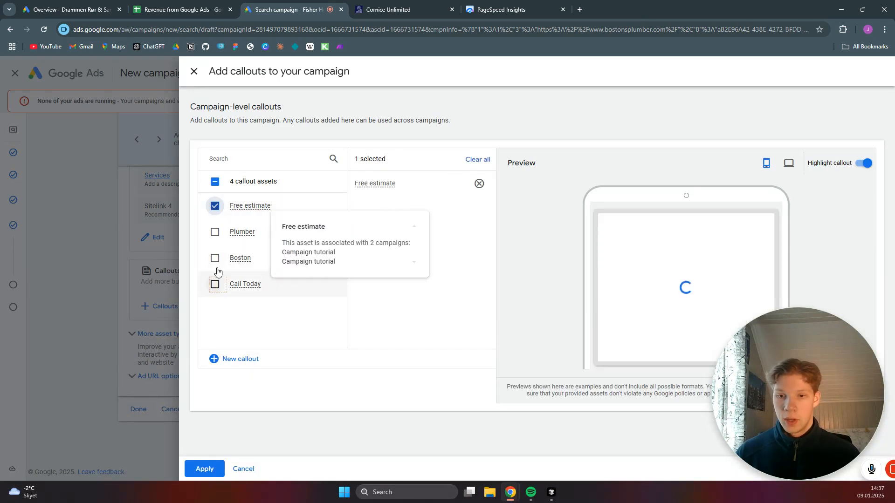
left_click(215, 284)
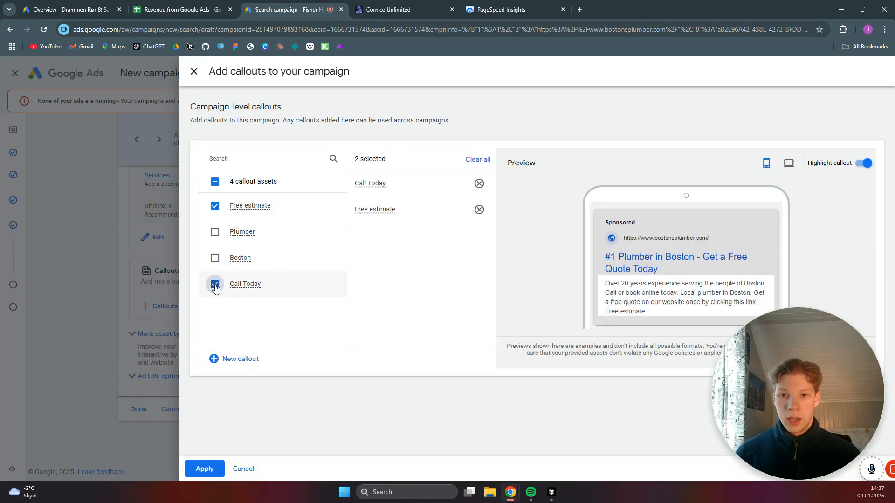
left_click(215, 258)
left_click(215, 232)
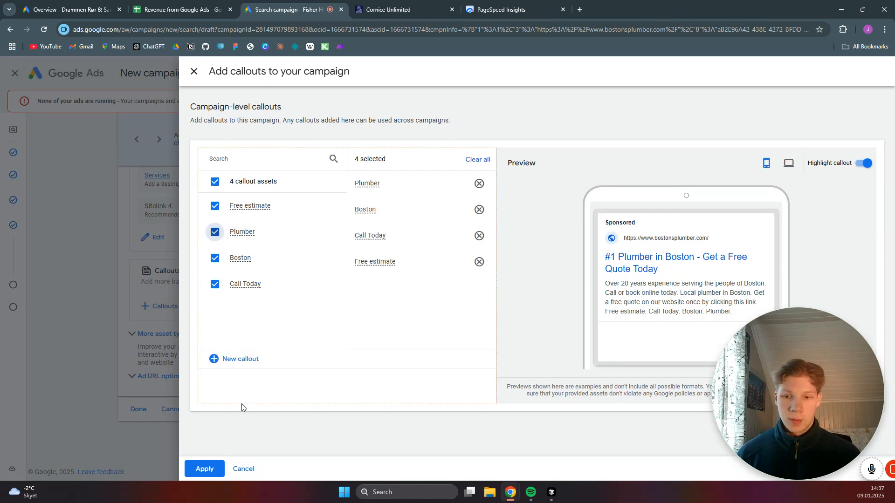
left_click(205, 469)
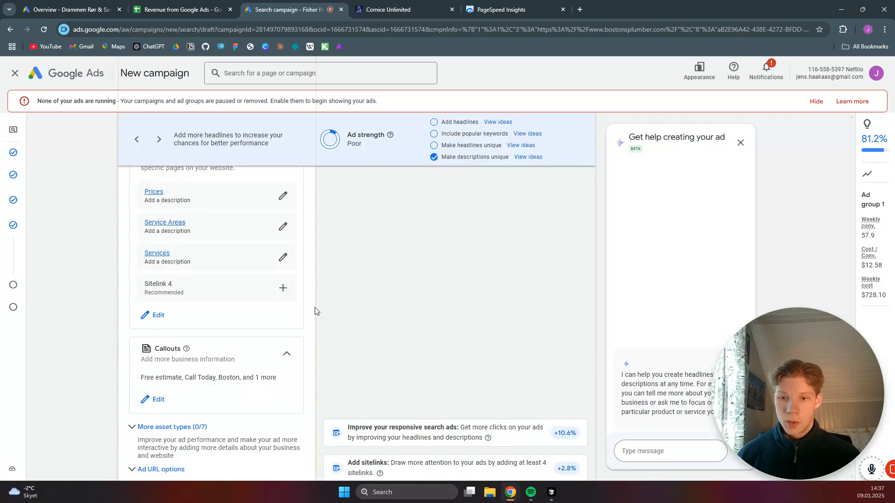
- Add the existing phone number to the campaign as a call asset and finish the ad
scroll(363, 301, "down", 2)
left_click(157, 337)
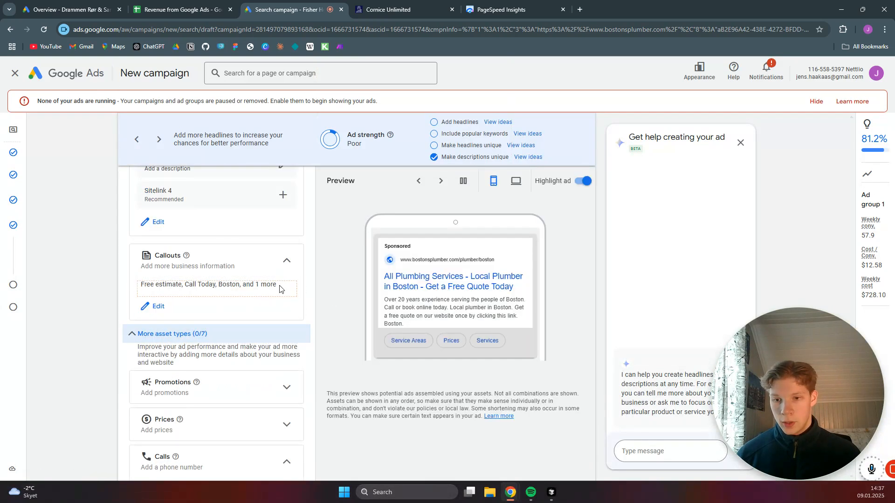
scroll(300, 289, "down", 2)
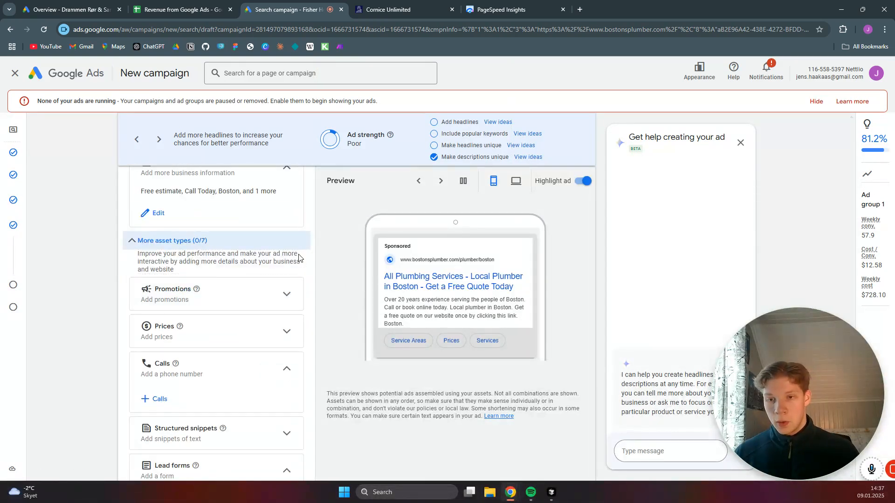
left_click(160, 400)
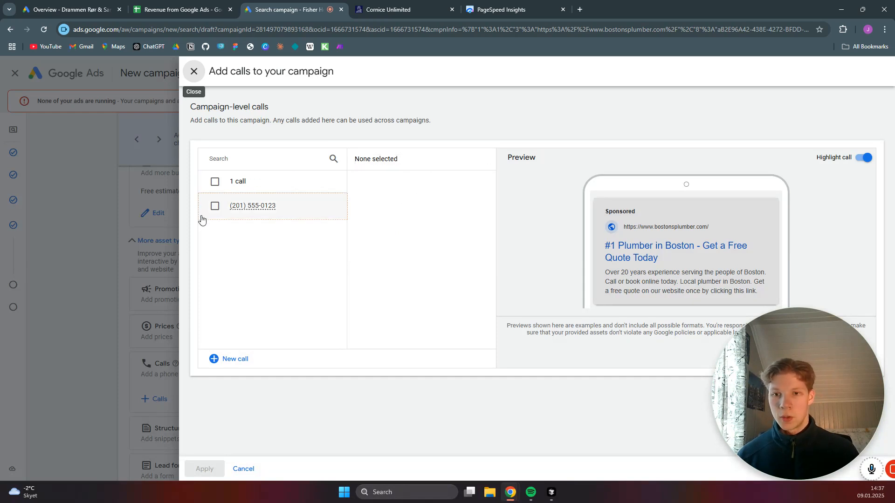
left_click(214, 206)
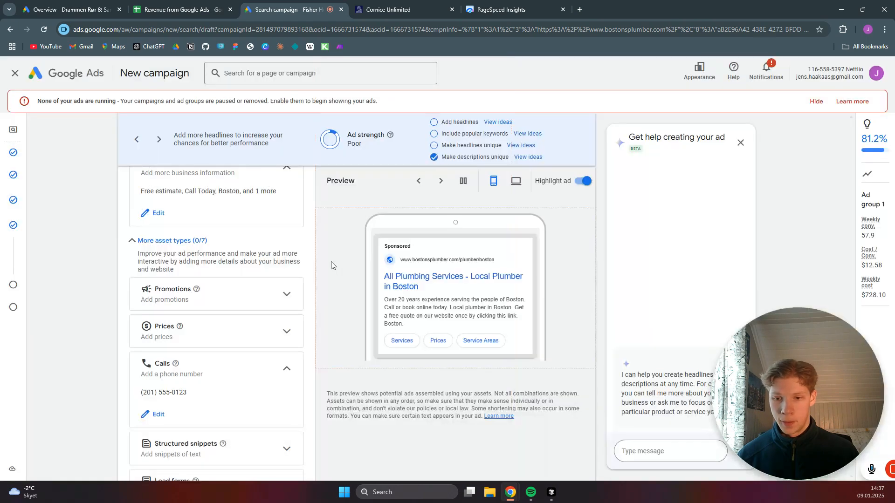
scroll(320, 260, "down", 5)
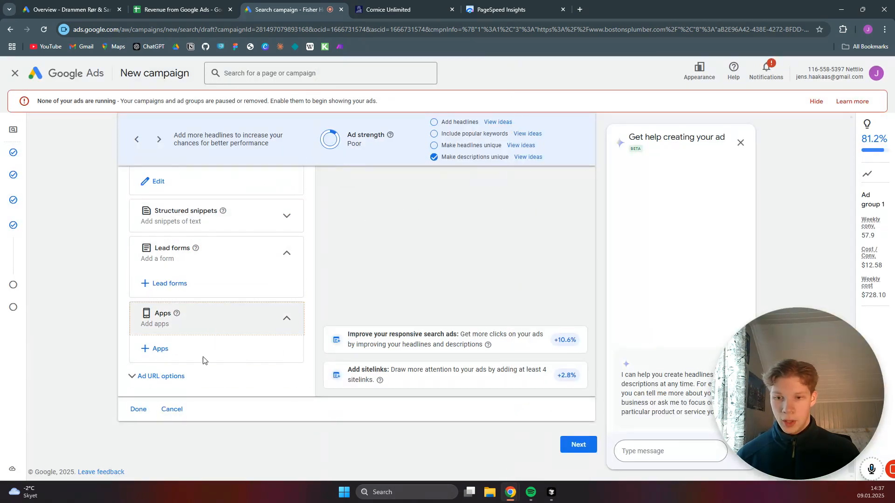
left_click(139, 410)
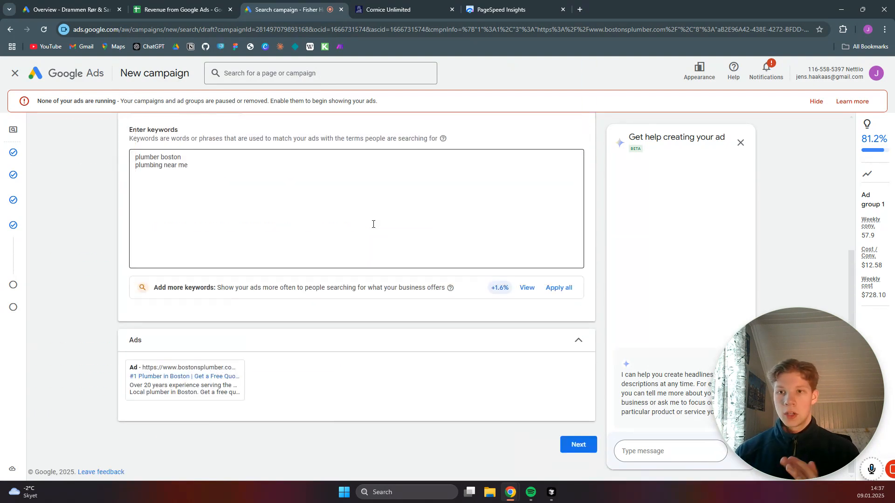
- Rename the ad group as "General Plumber"
scroll(373, 224, "up", 5)
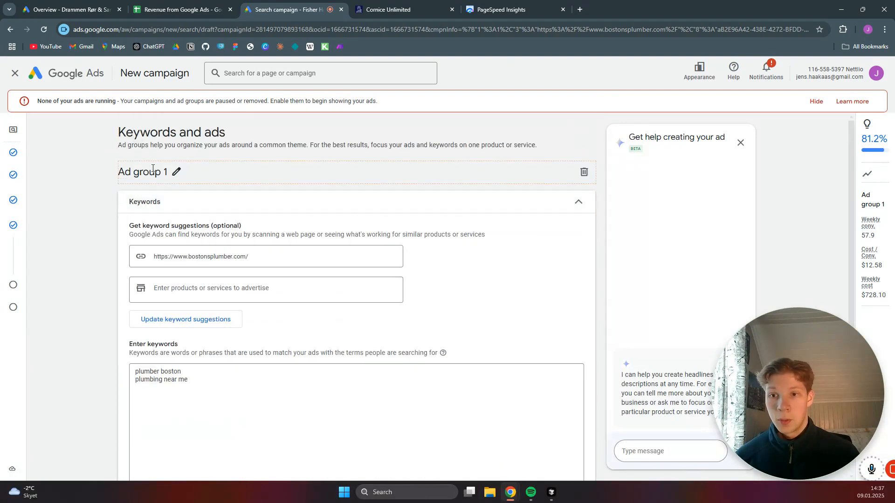
double_click(152, 172)
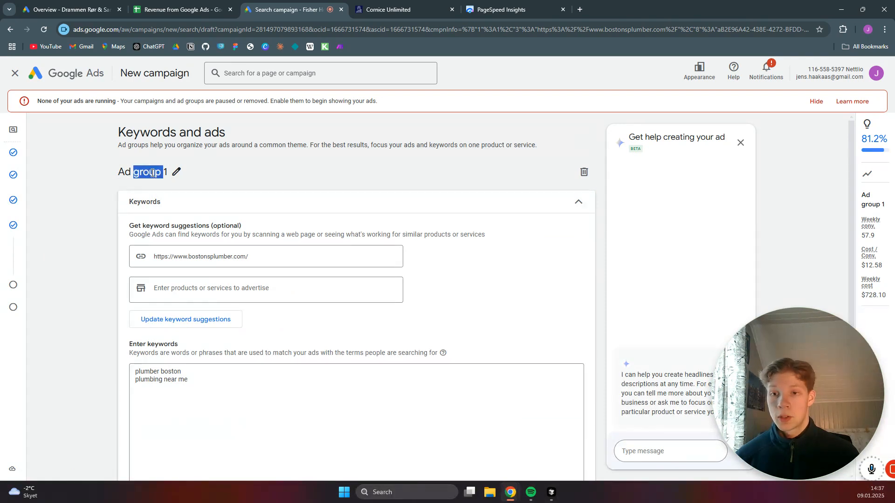
left_click(177, 173)
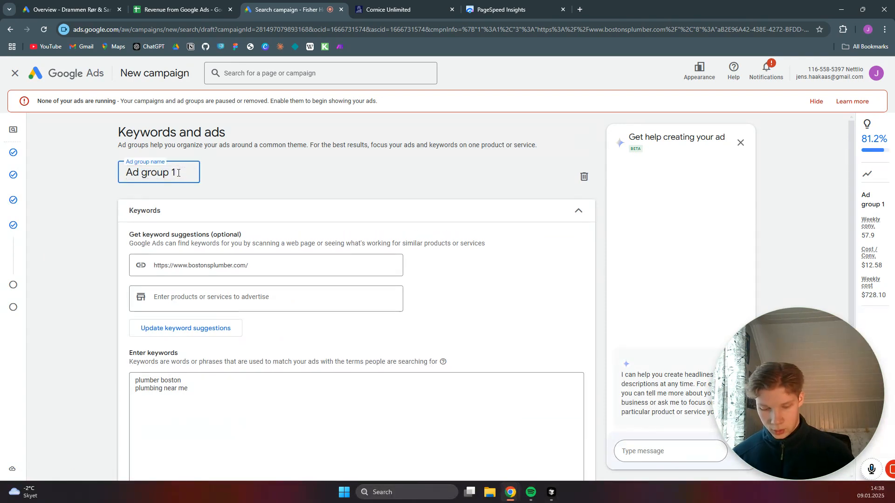
key("BackSpace")
key("BackSpace")
key("BackSpace")
key("BackSpace")
key("BackSpace")
key("BackSpace")
key("BackSpace")
key("BackSpace")
key("BackSpace")
key("BackSpace")
type("Gener")
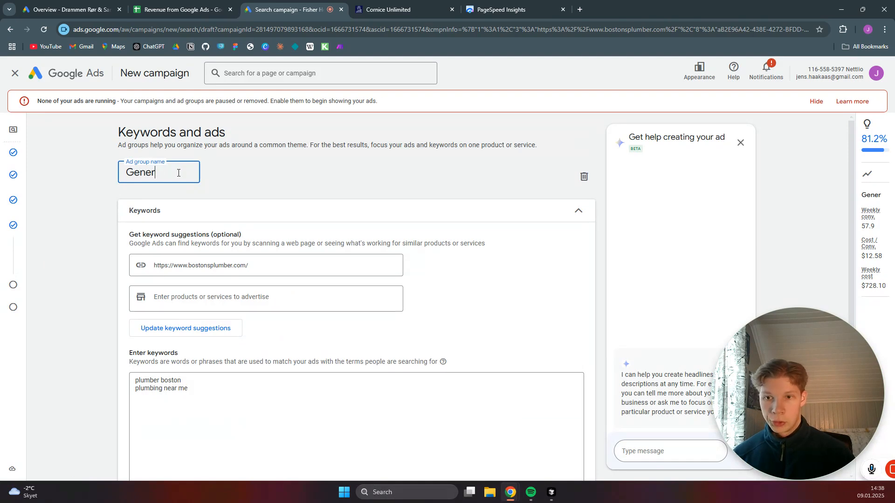
type("al Plumber")
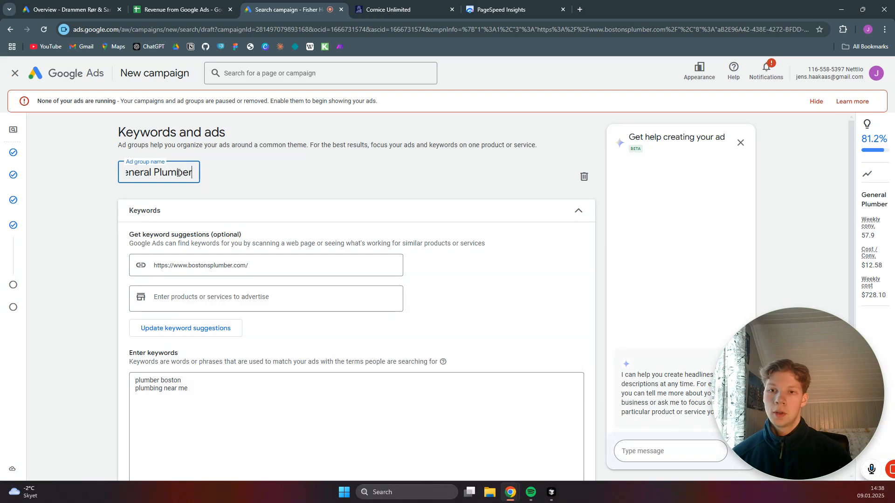
left_click(344, 160)
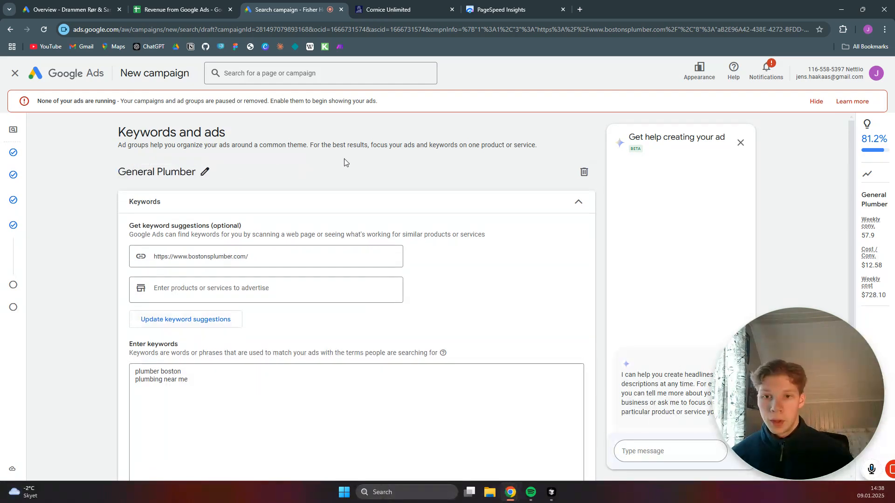
- Continue to the budget stage and set a custom average daily budget of $1
scroll(347, 163, "down", 4)
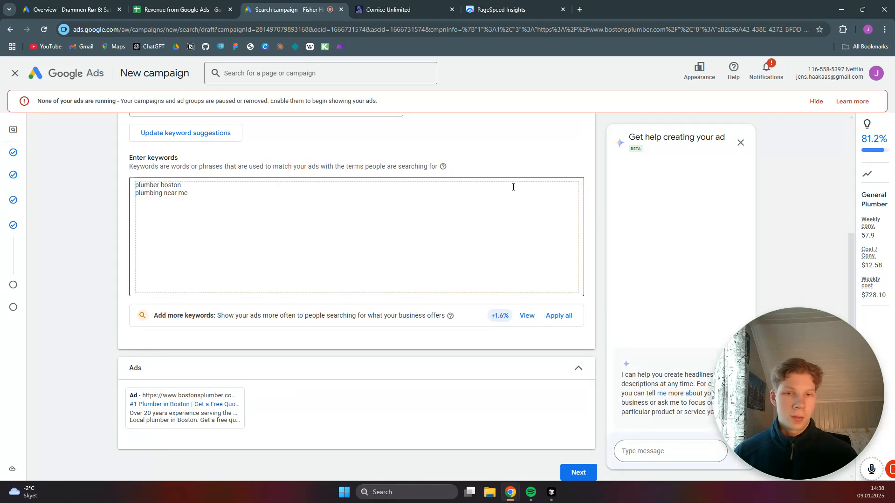
scroll(582, 209, "down", 1)
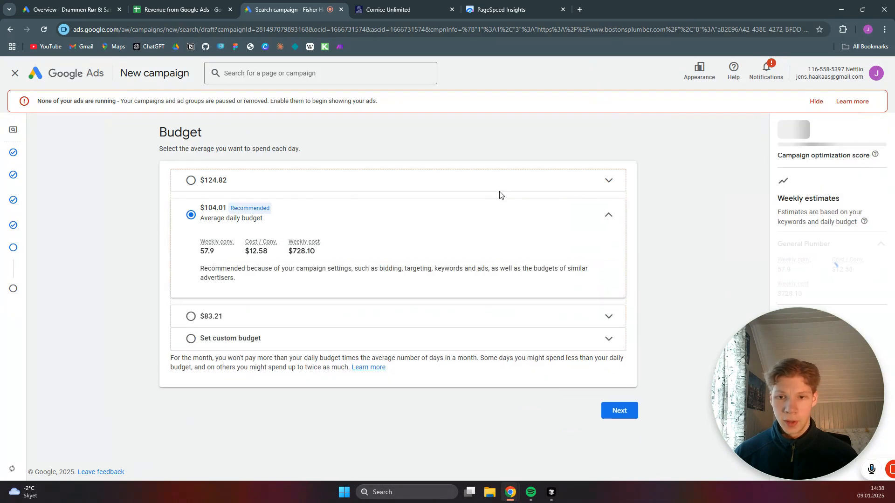
left_click(191, 339)
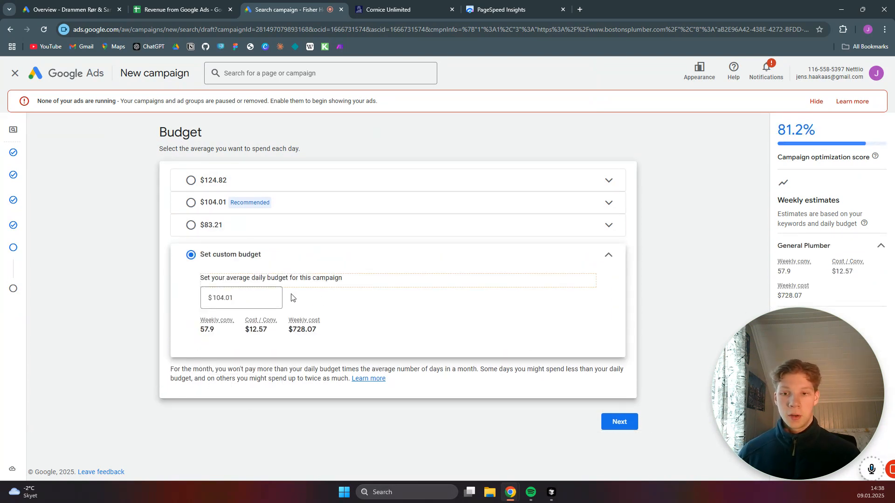
left_click_drag(294, 299, 191, 298)
type("1")
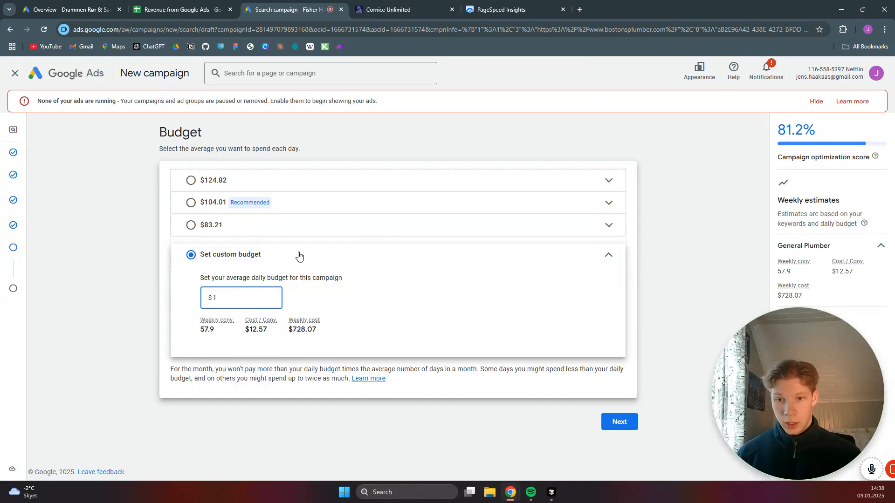
- Publish the campaign from its review page and leave the Google Tag setup without configuring it
left_click(620, 422)
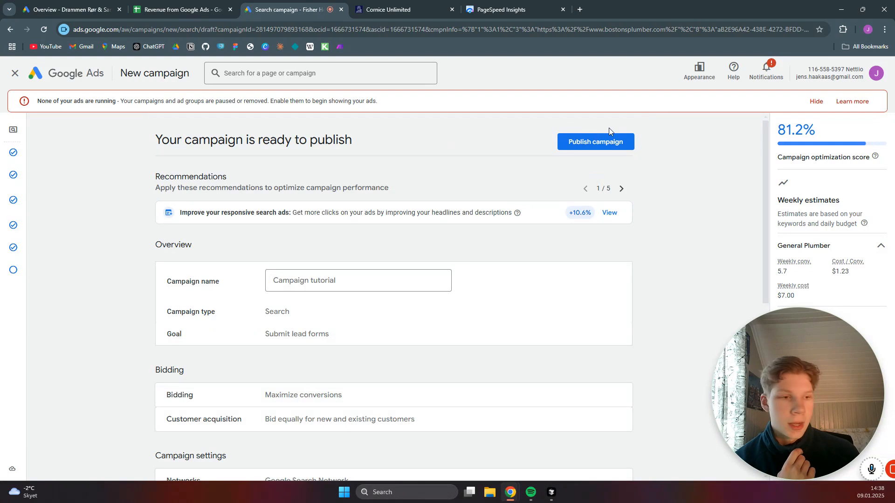
left_click(601, 144)
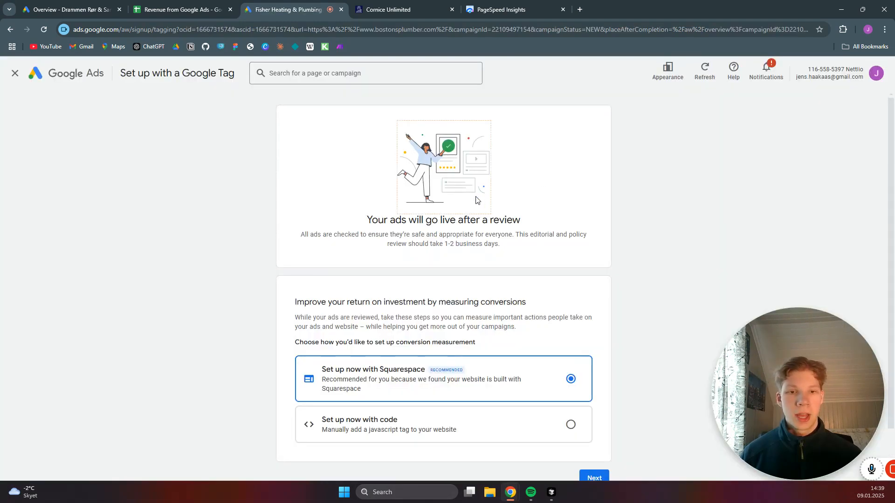
left_click_drag(445, 245, 485, 247)
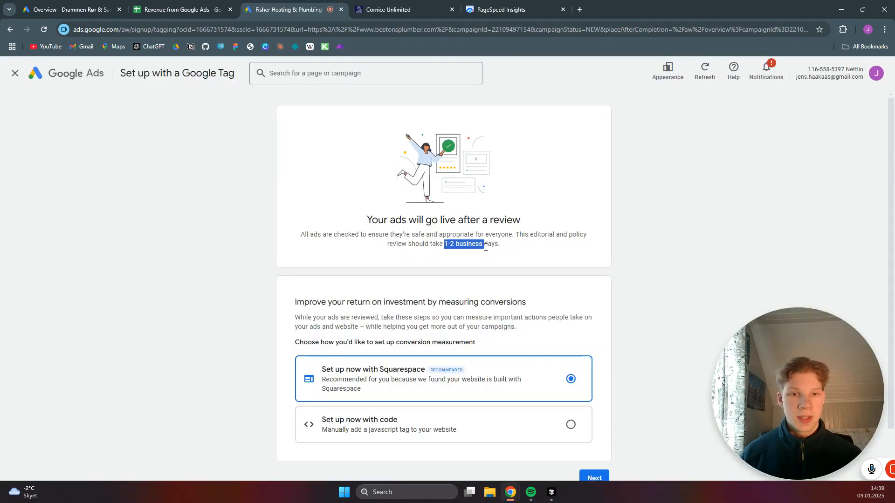
left_click(656, 182)
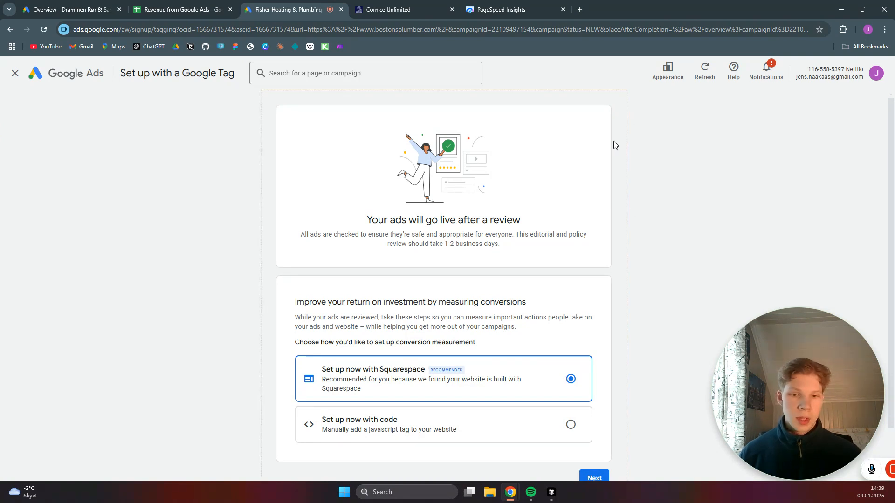
scroll(638, 291, "down", 1)
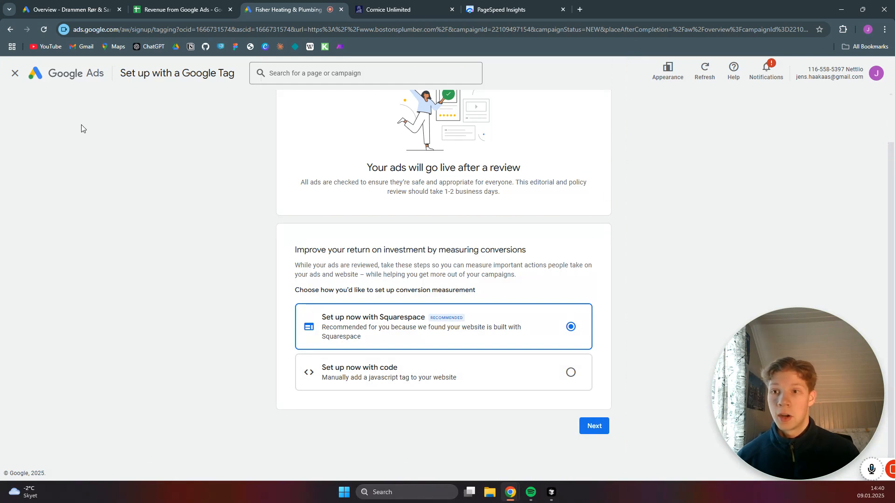
left_click(15, 75)
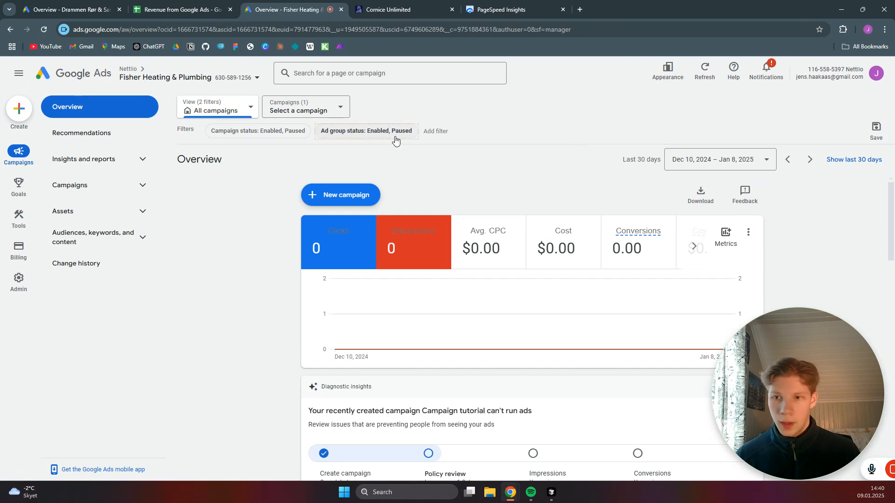
- Open the settings of "Campaign tutorial" from the account's campaign list
left_click(93, 185)
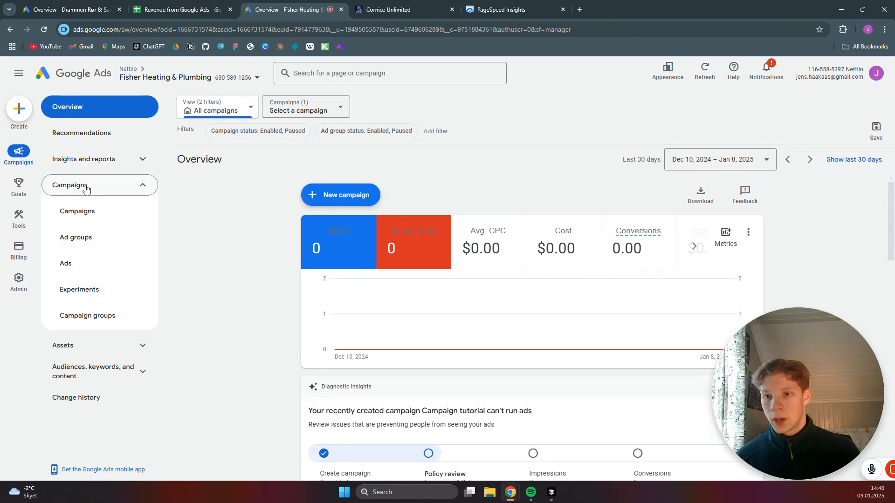
left_click(80, 211)
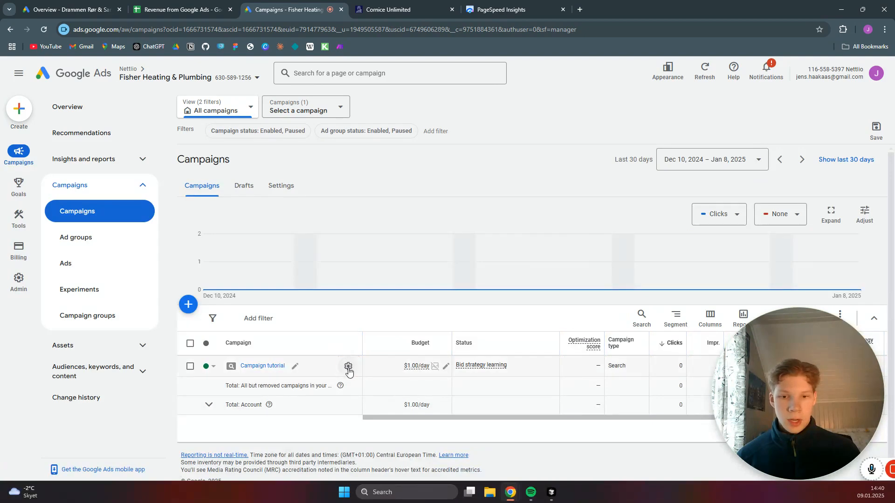
left_click(348, 366)
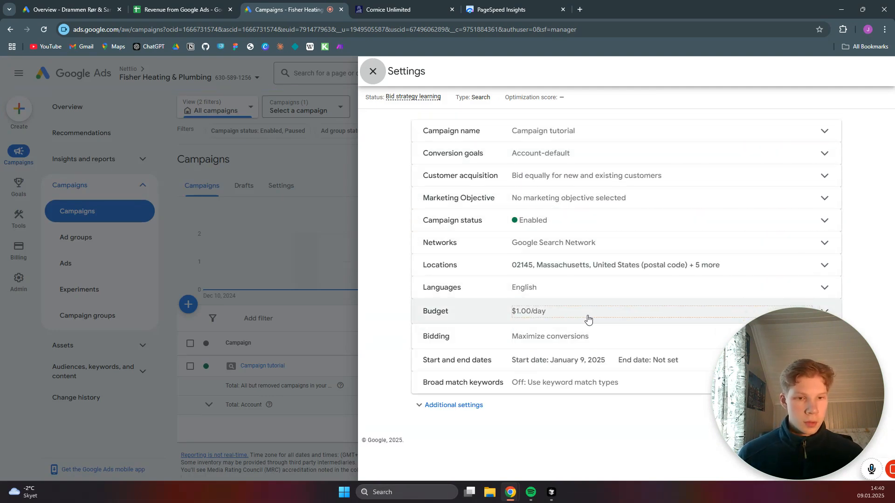
- Change the campaign's bid strategy to Manual CPC, save it and close the settings
left_click(603, 337)
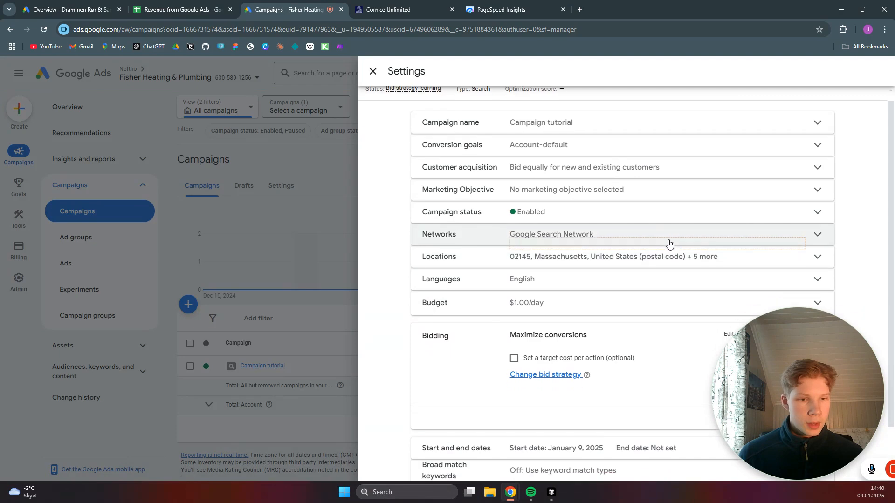
left_click(547, 321)
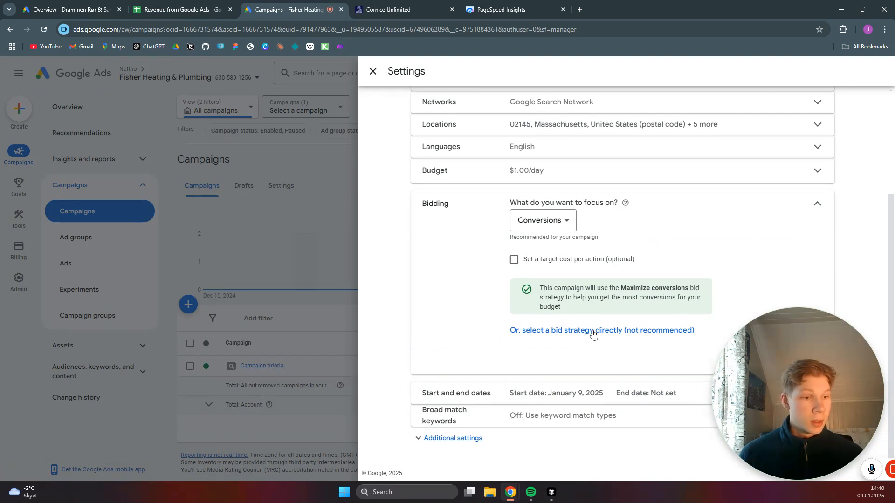
left_click(592, 330)
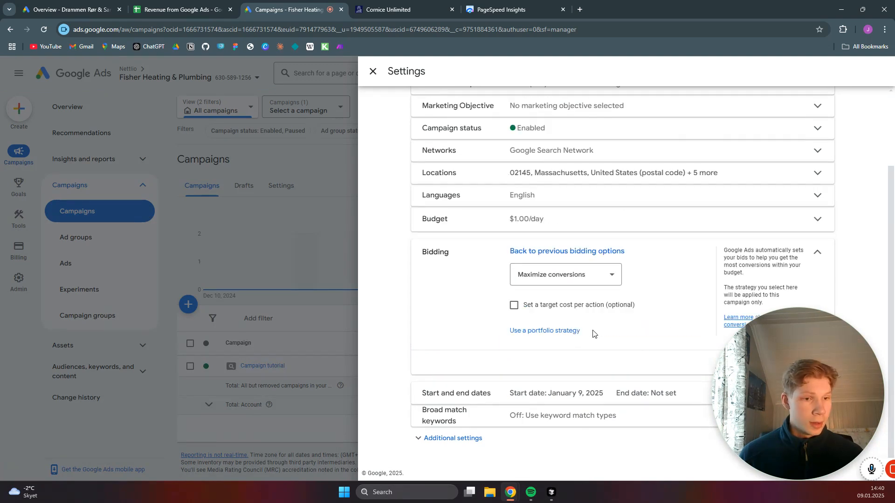
left_click(615, 278)
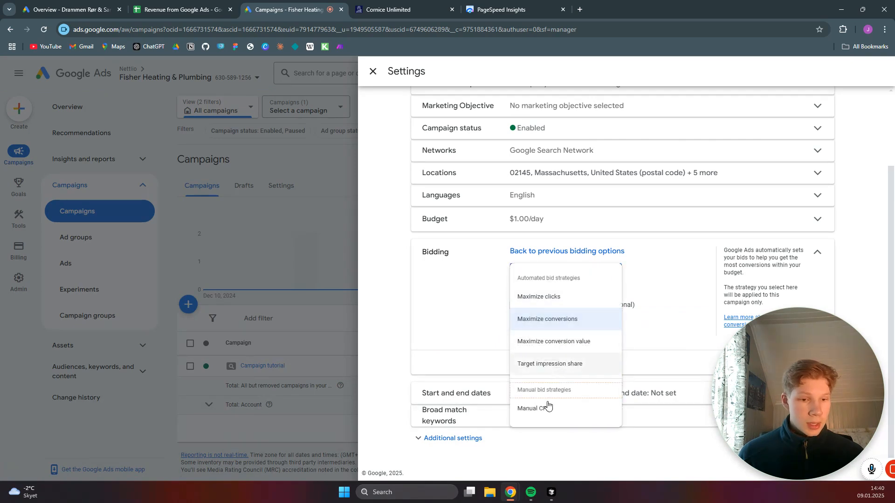
left_click(547, 407)
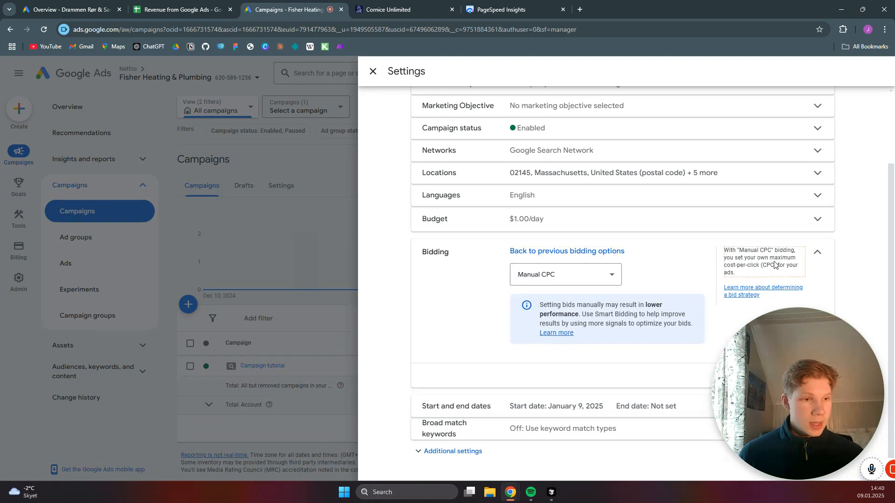
left_click_drag(808, 389, 97, 390)
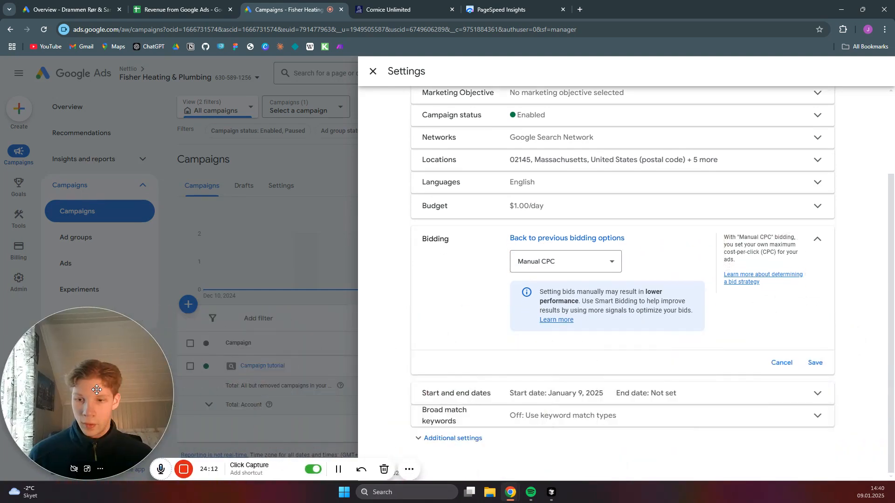
left_click(814, 363)
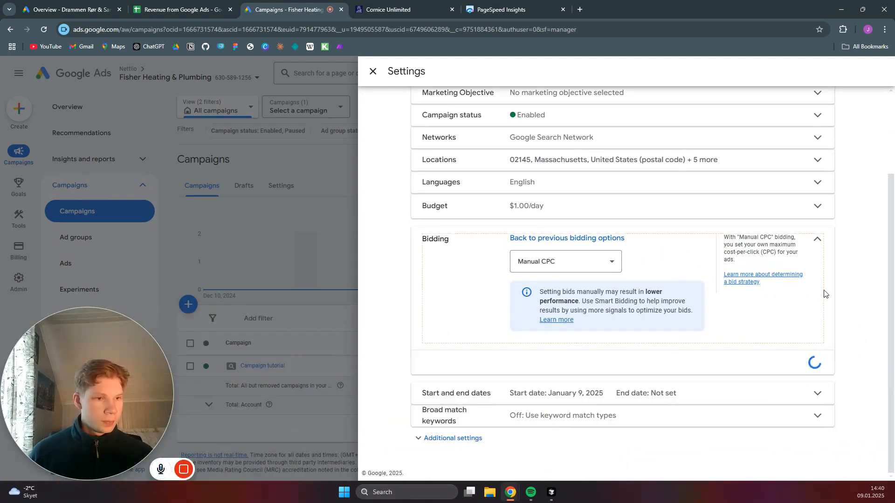
left_click(819, 310)
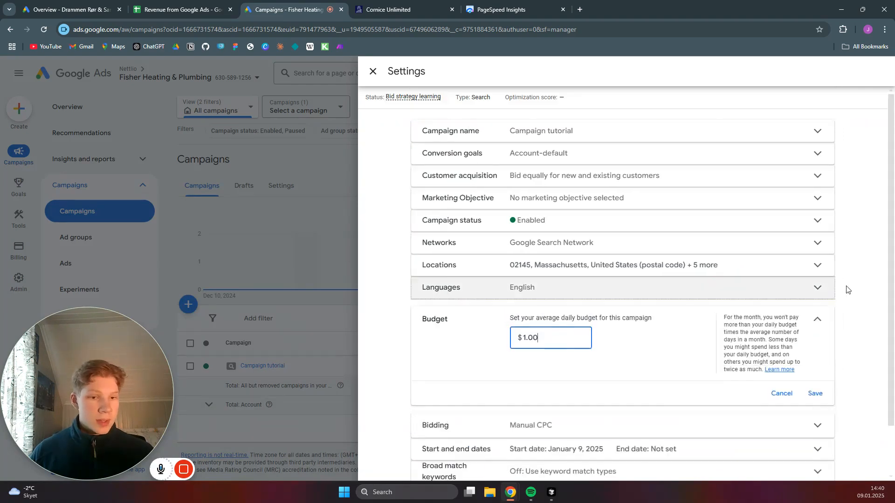
left_click(847, 287)
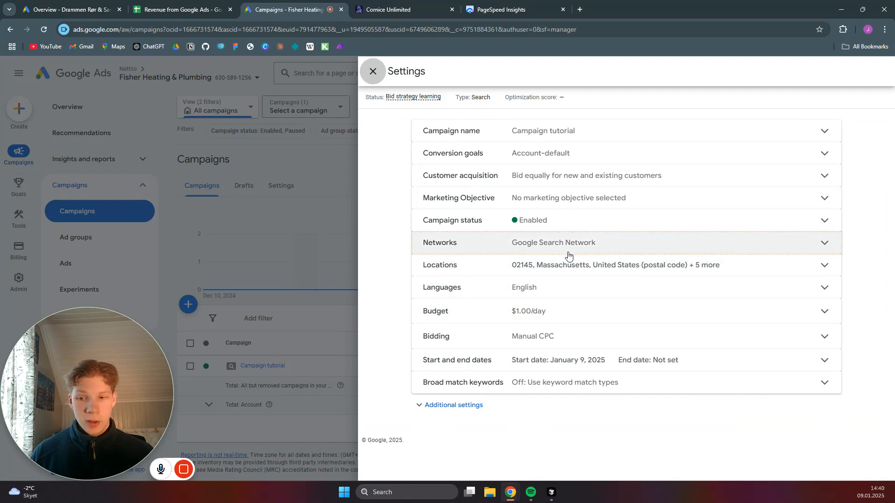
left_click(373, 73)
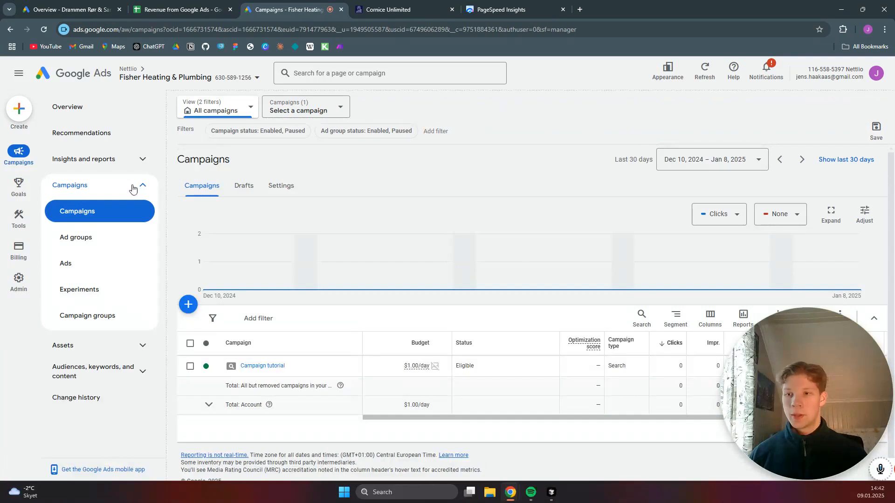
- Open Keyword Planner and start discovering new keywords
mouse_move(19, 232)
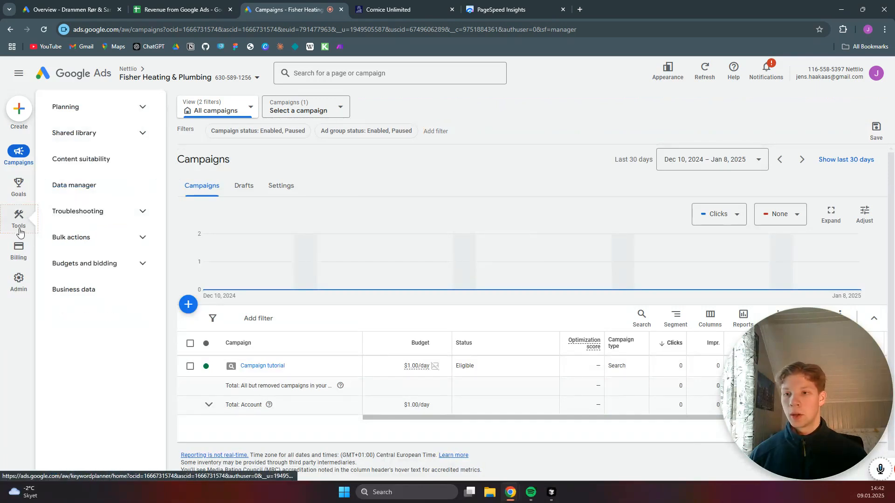
left_click(130, 108)
left_click(124, 134)
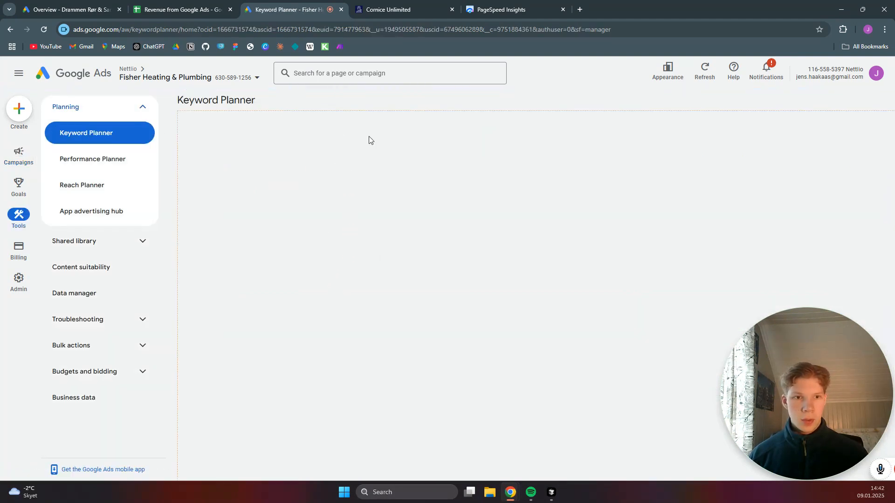
left_click(373, 229)
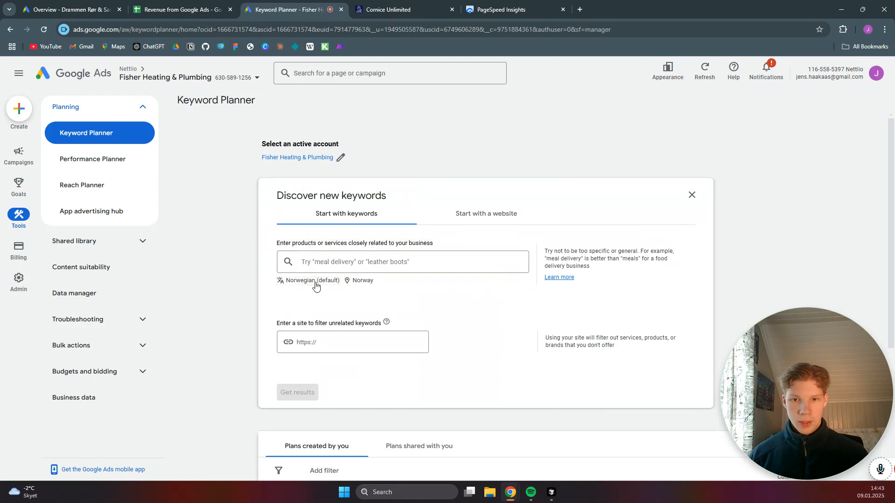
left_click(315, 281)
type("eng")
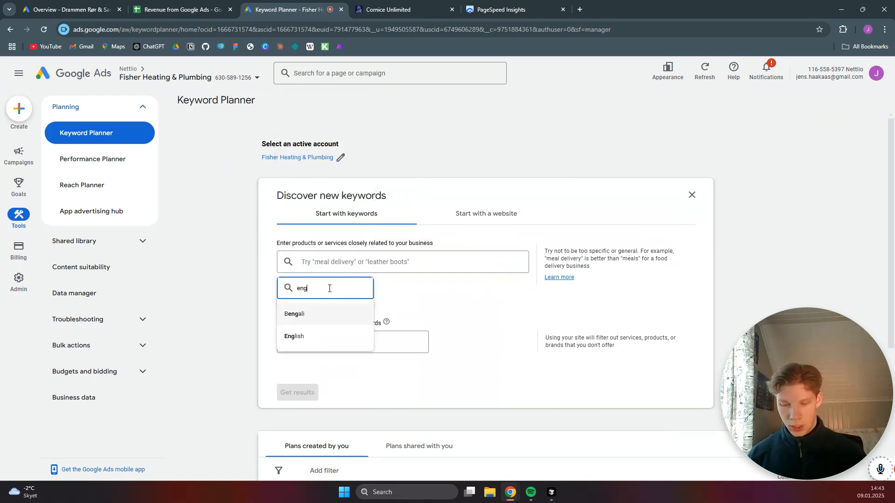
type("li")
left_click(335, 313)
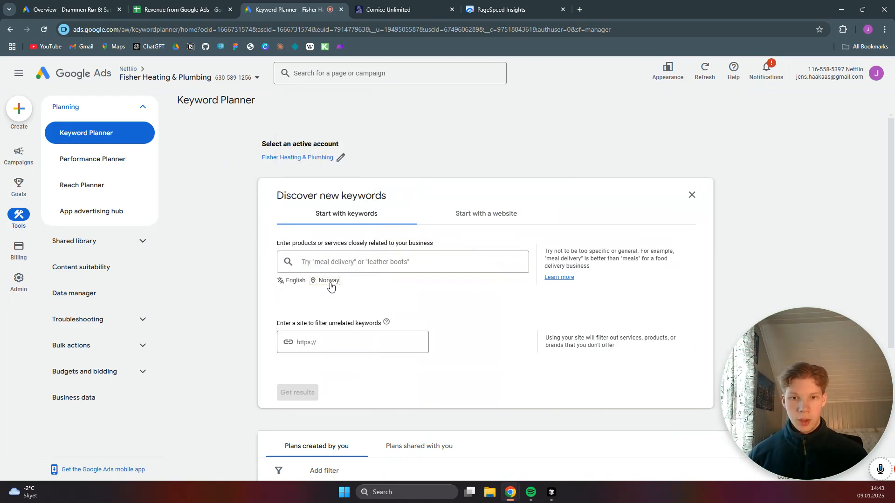
left_click(328, 281)
left_click(320, 184)
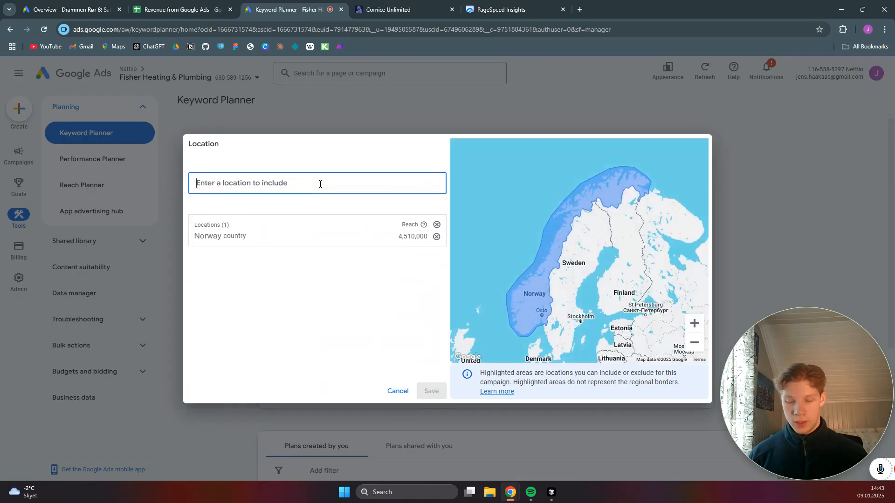
type("boston")
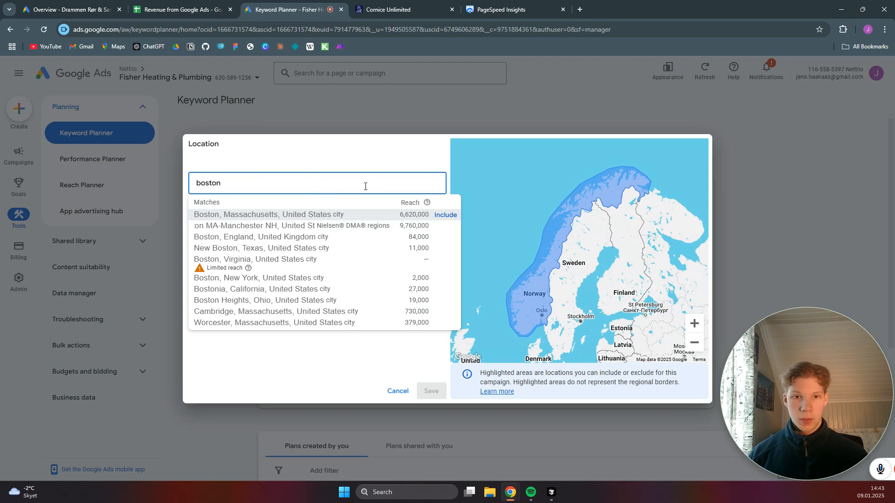
left_click(449, 216)
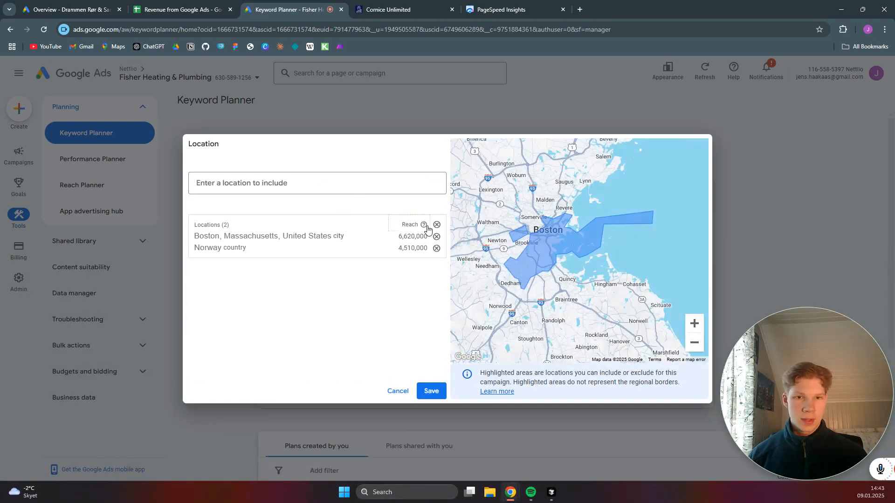
left_click(437, 250)
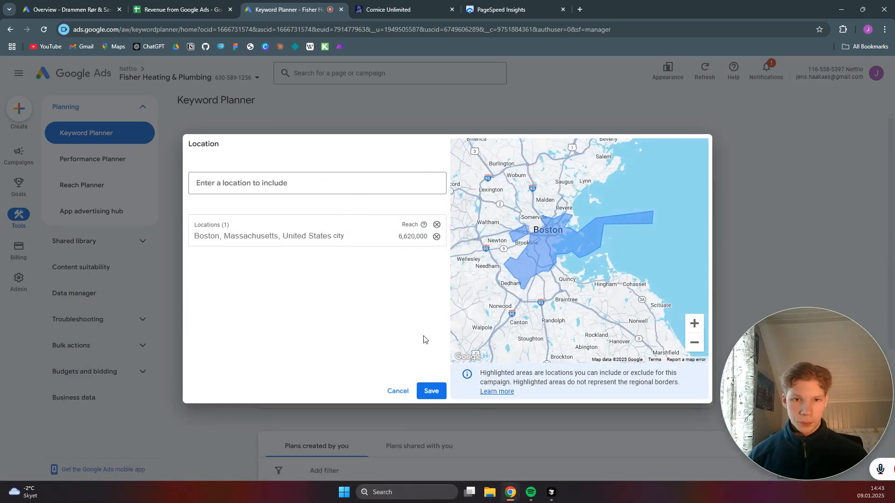
left_click(432, 391)
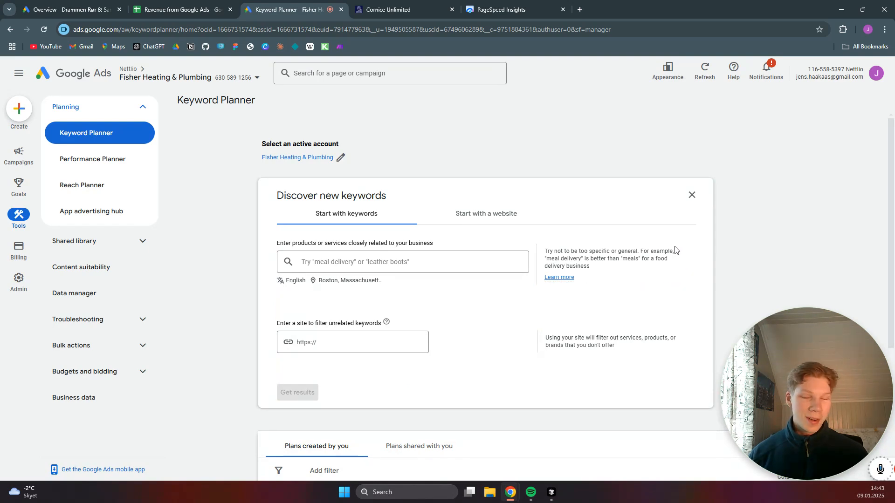
scroll(493, 291, "down", 4)
scroll(464, 207, "up", 4)
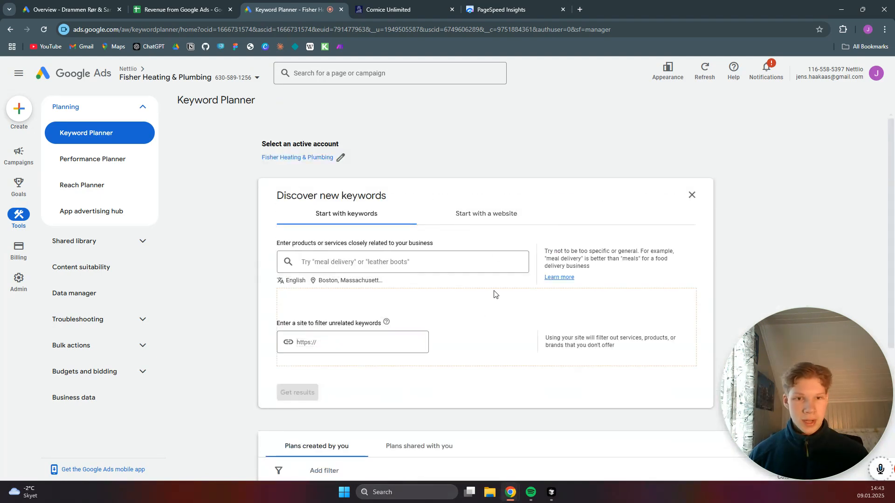
scroll(495, 293, "down", 1)
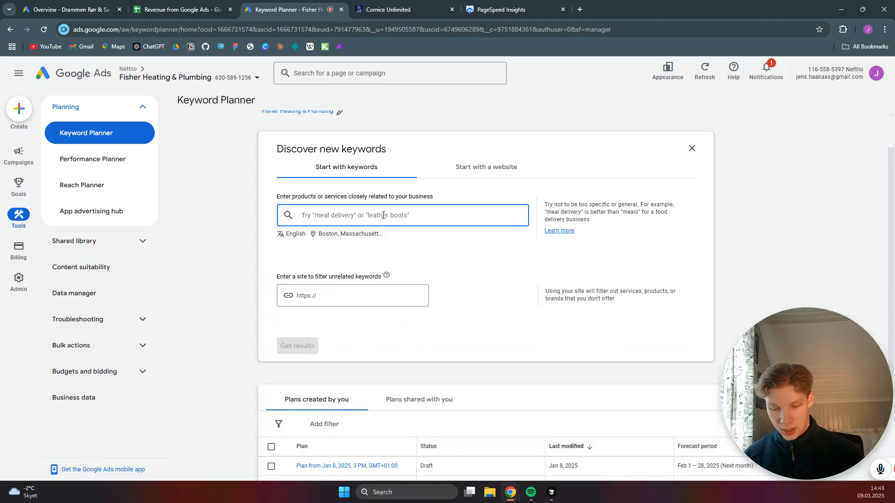
type("plumber")
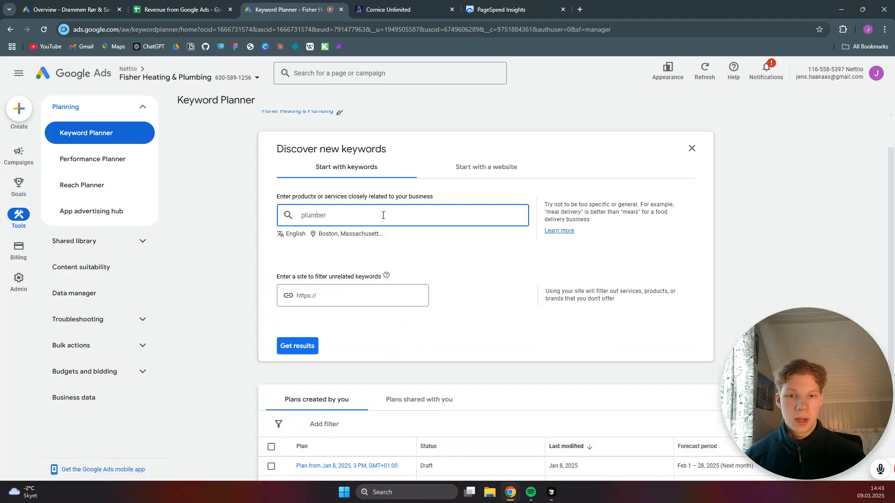
key("Escape")
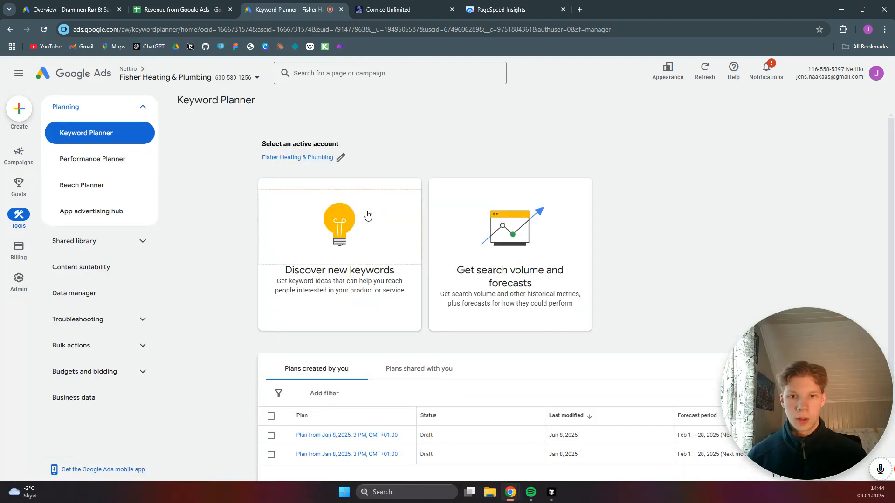
- Reopen the keyword discovery form and set its language to English
left_click(367, 216)
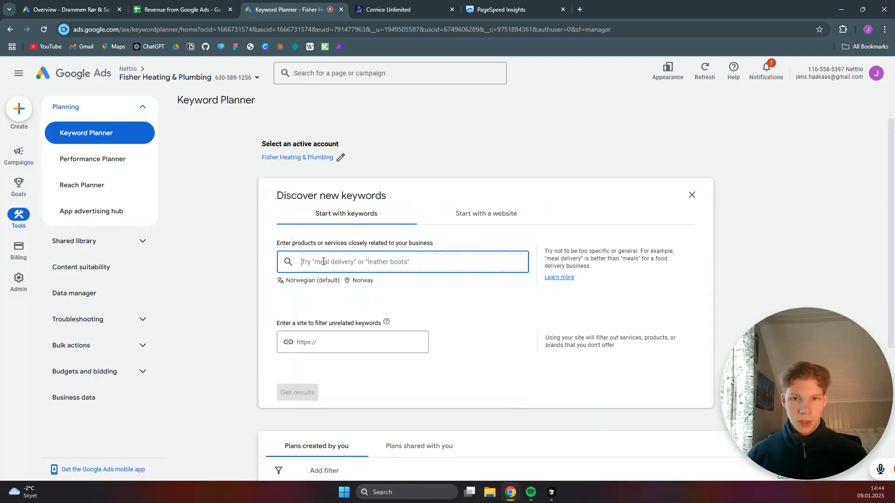
left_click(323, 281)
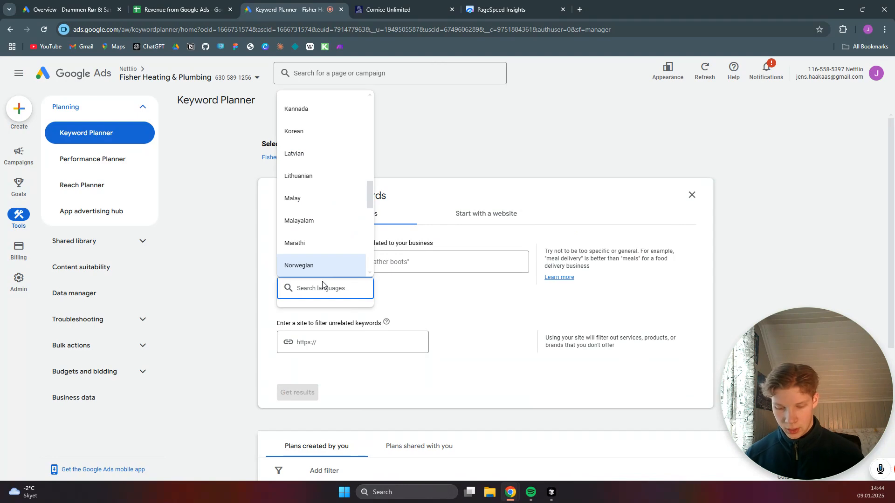
type("English")
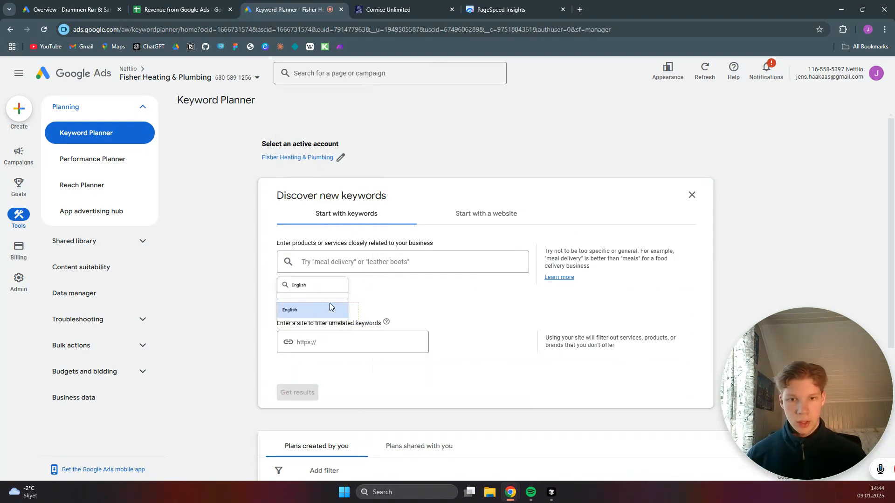
left_click(329, 308)
- Replace the Norway location with Boston, Massachusetts, United States and save the keyword search location
left_click(333, 281)
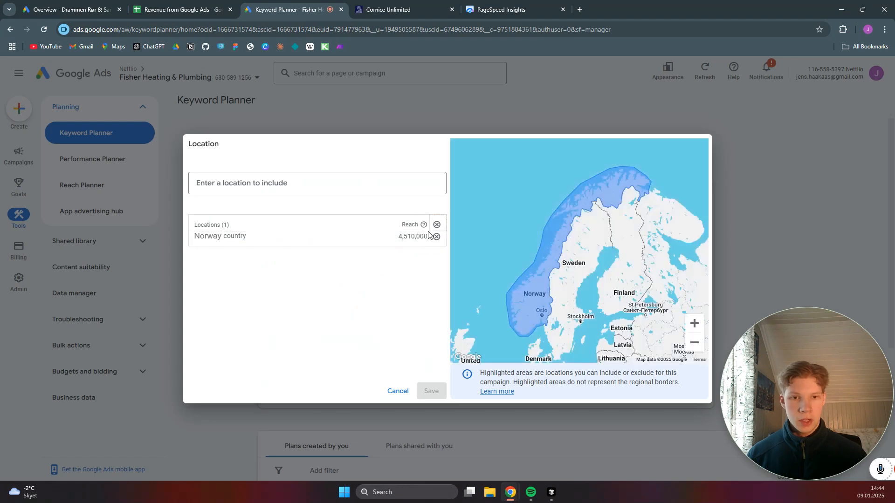
left_click(437, 235)
left_click(381, 183)
type("boston")
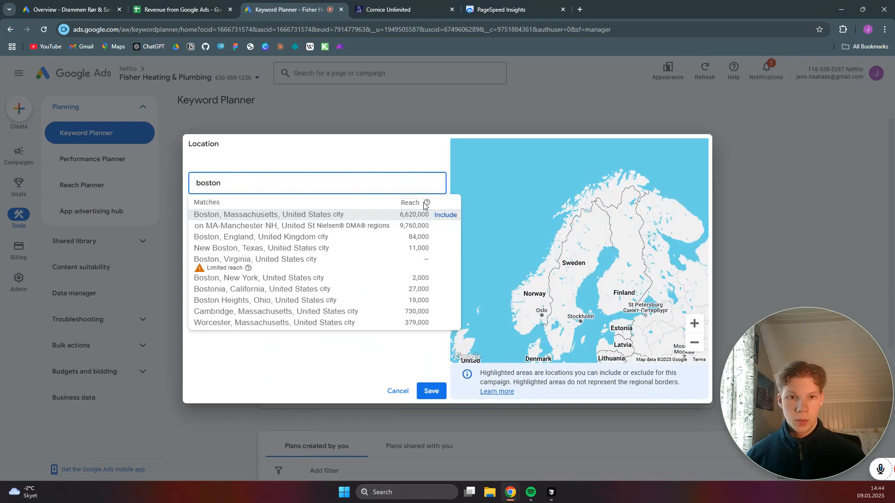
left_click(445, 215)
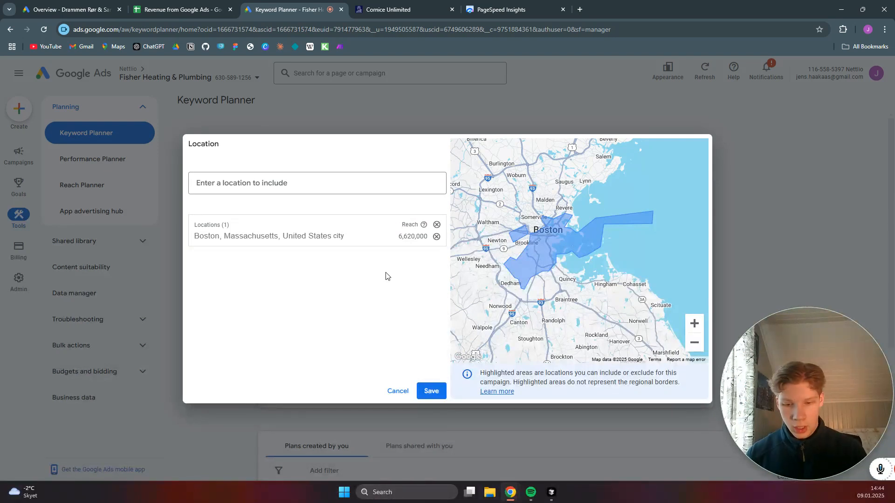
left_click(431, 391)
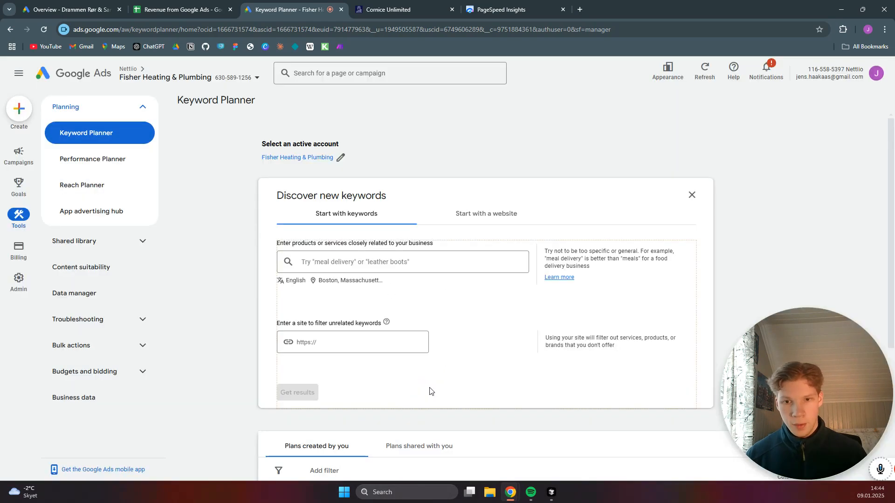
- Get keyword ideas for "plumber" and hide the search volume trends chart
left_click(368, 262)
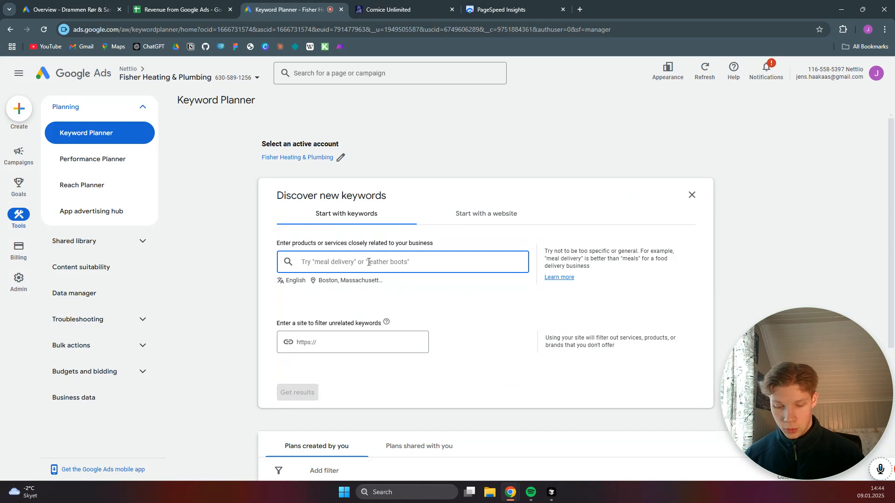
type("plumber")
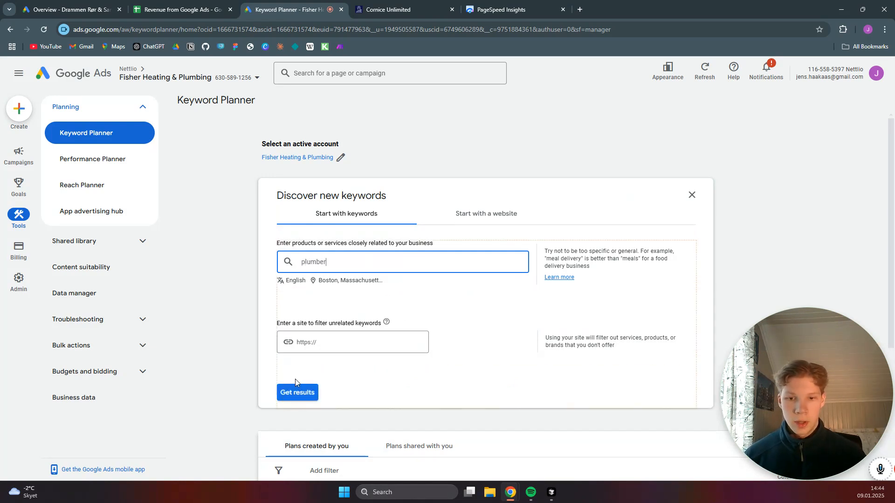
left_click(298, 393)
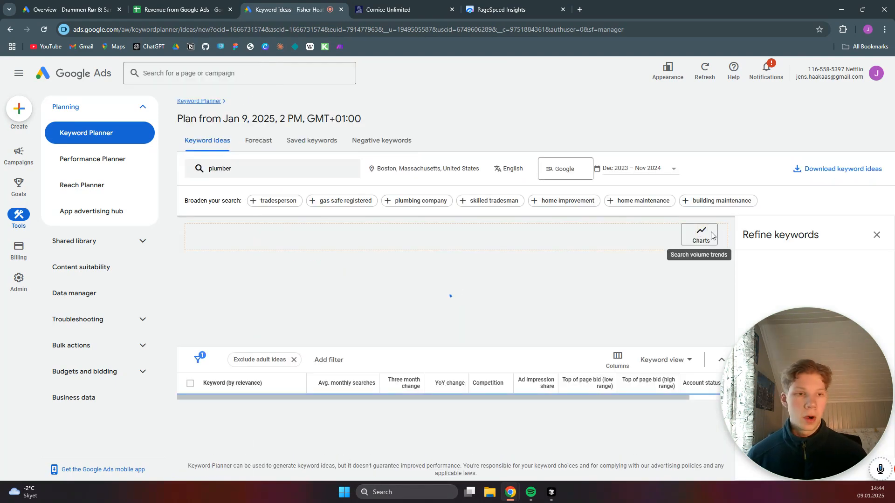
left_click(702, 239)
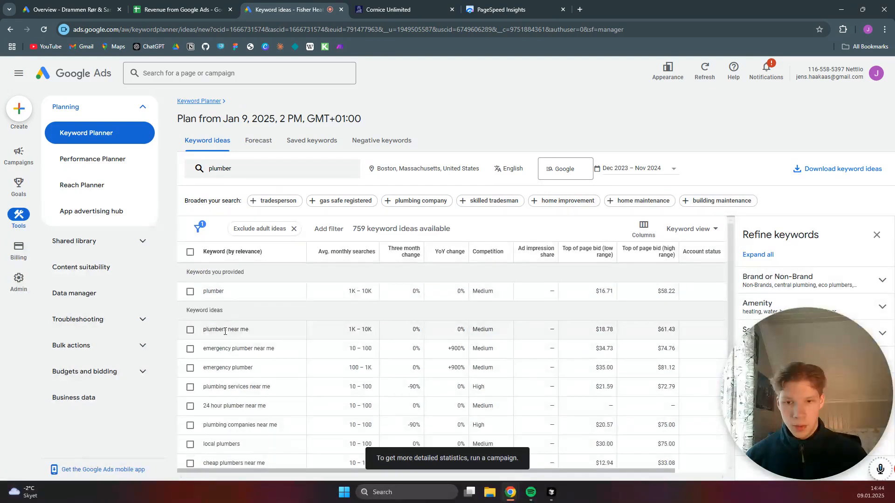
- Select the keywords "plumber" and "plumbers near me" in the keyword ideas table
scroll(284, 326, "down", 1)
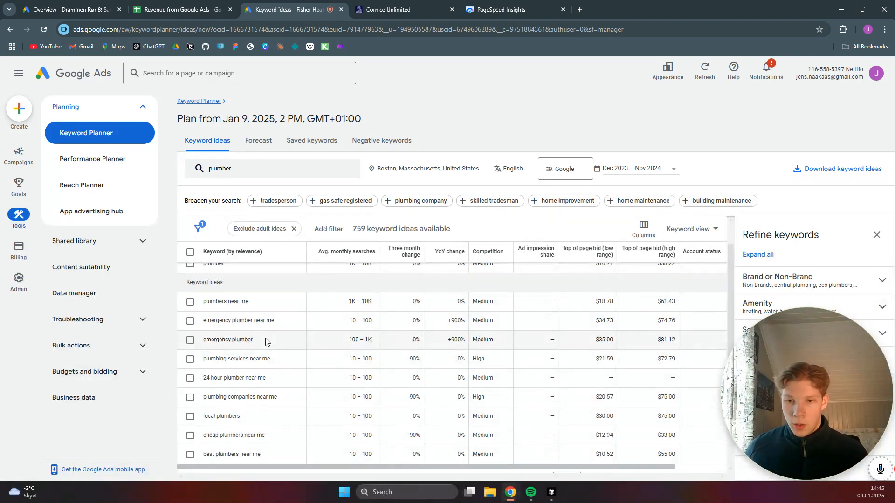
left_click(244, 310)
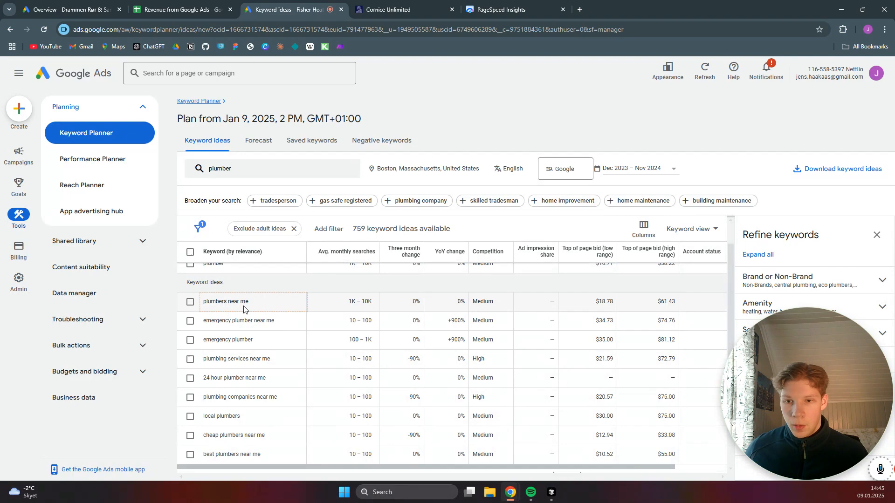
left_click(191, 268)
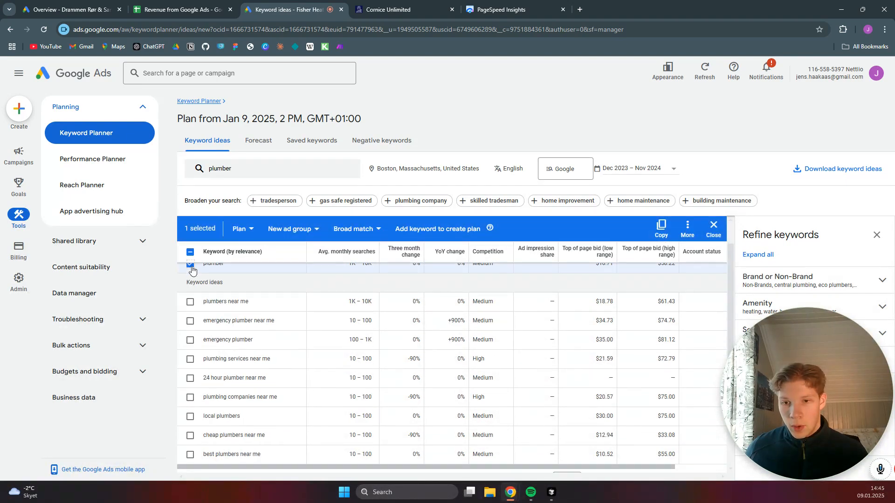
left_click(190, 302)
- Add "best plumbers near me", "local plumbers", "plumbing companies near me" and "plumbing services near me" to the keyword selection
scroll(260, 316, "up", 1)
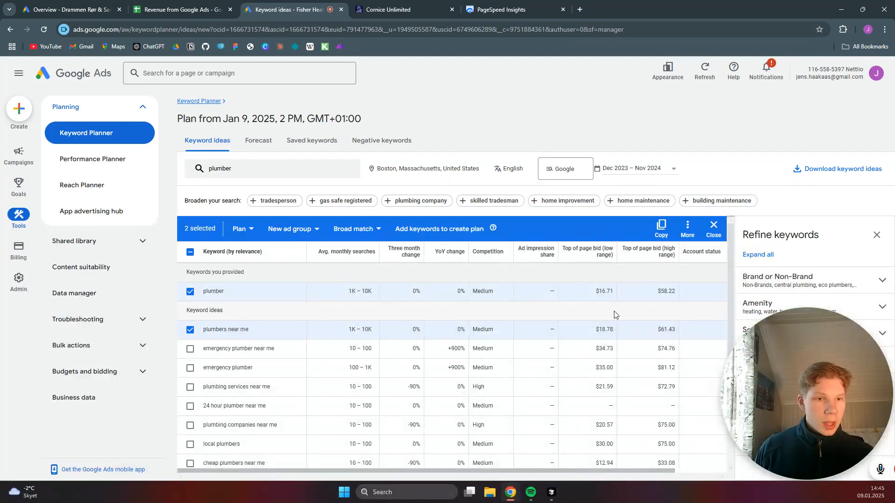
scroll(625, 321, "down", 2)
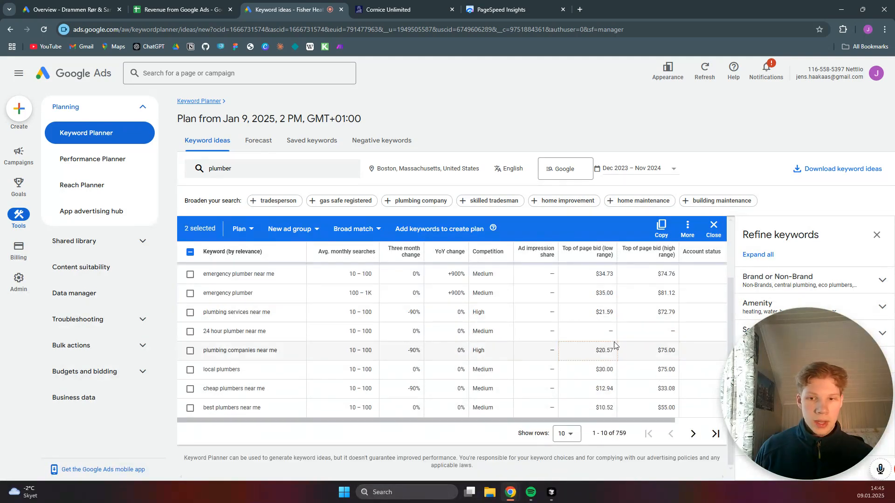
scroll(613, 342, "up", 2)
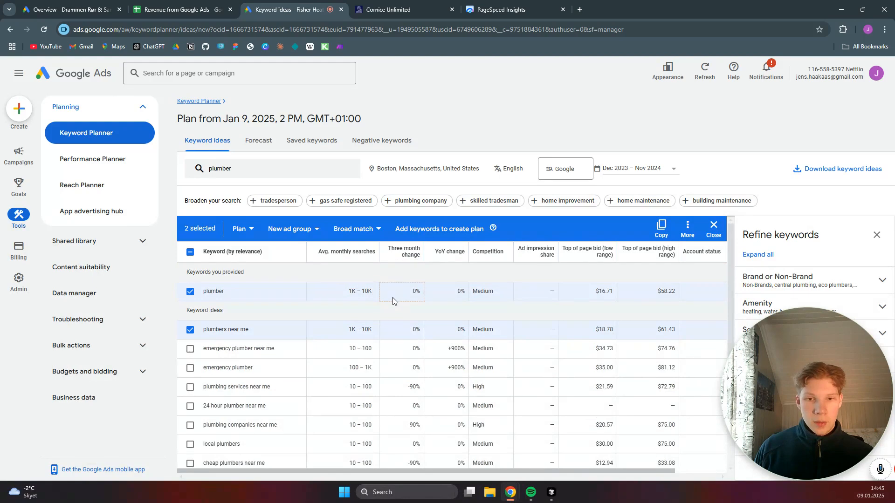
scroll(392, 298, "down", 2)
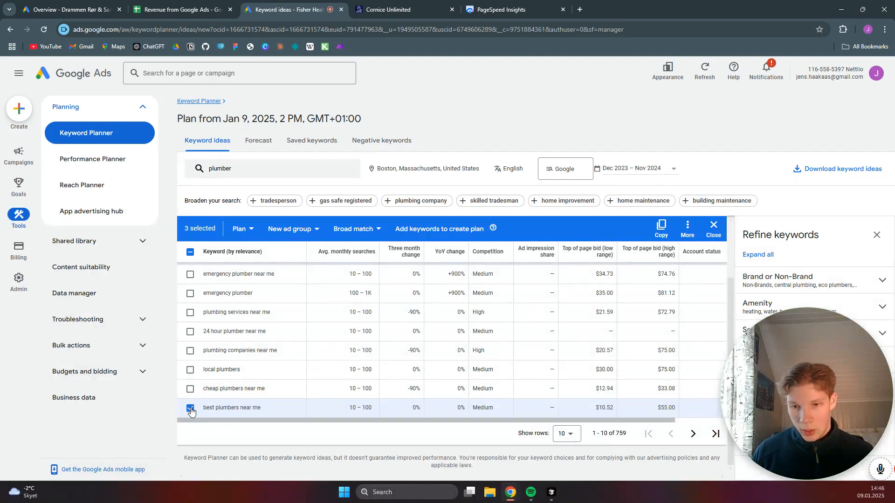
left_click(190, 369)
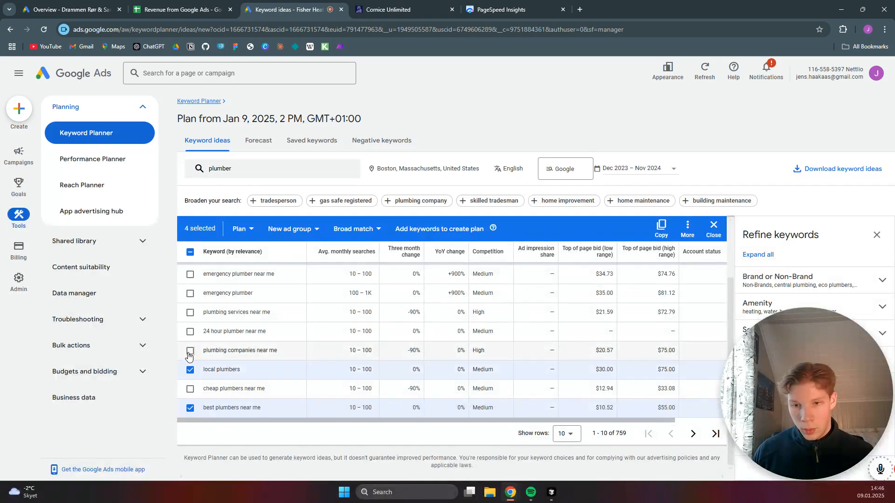
left_click(190, 350)
scroll(205, 338, "up", 1)
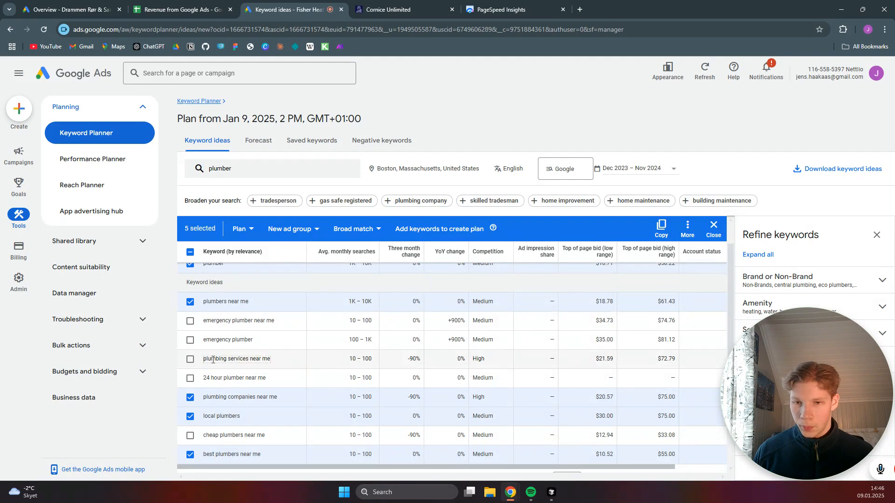
left_click(191, 359)
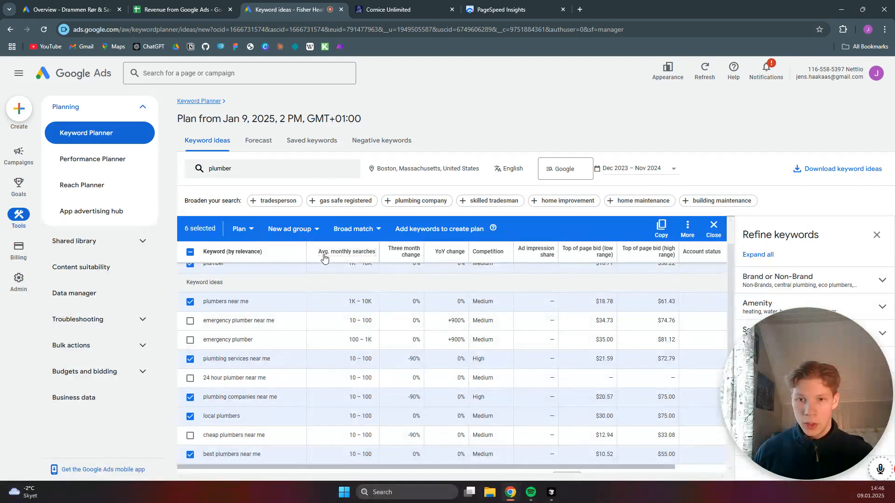
- Set the selected keywords' destination to the existing campaign "Campaign tutorial" and its ad group "General Plumber"
left_click(251, 232)
left_click(250, 275)
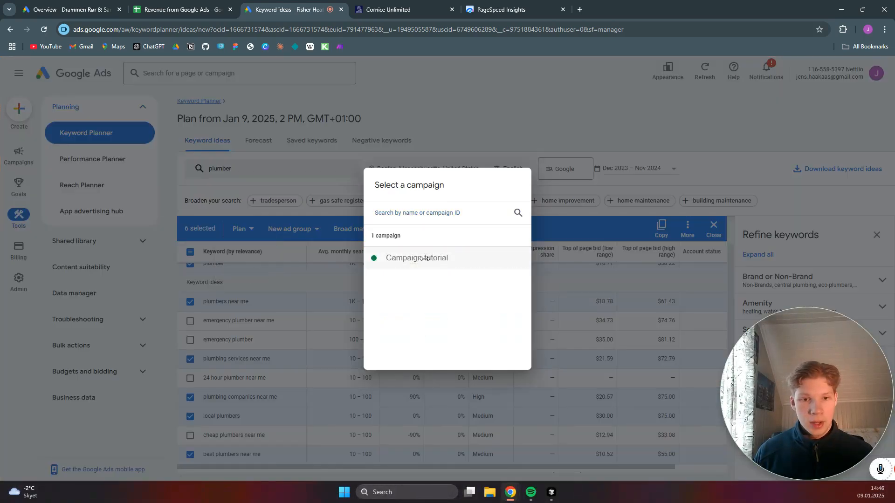
left_click(425, 258)
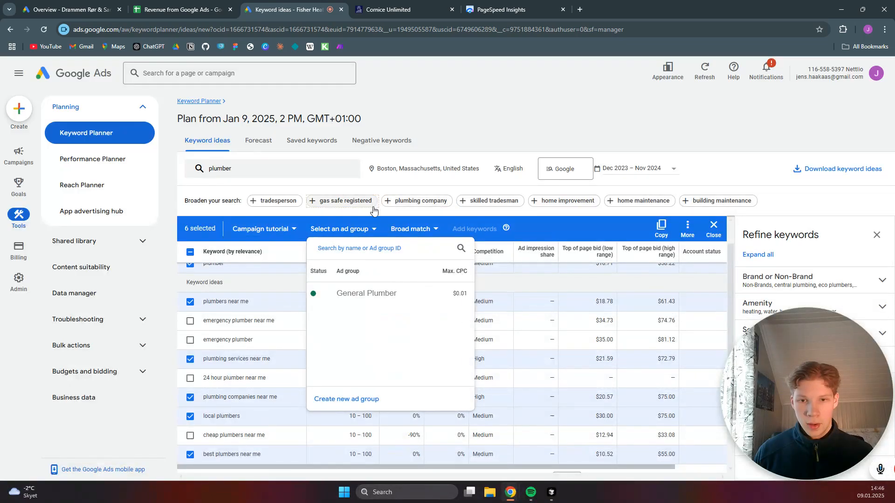
left_click(412, 294)
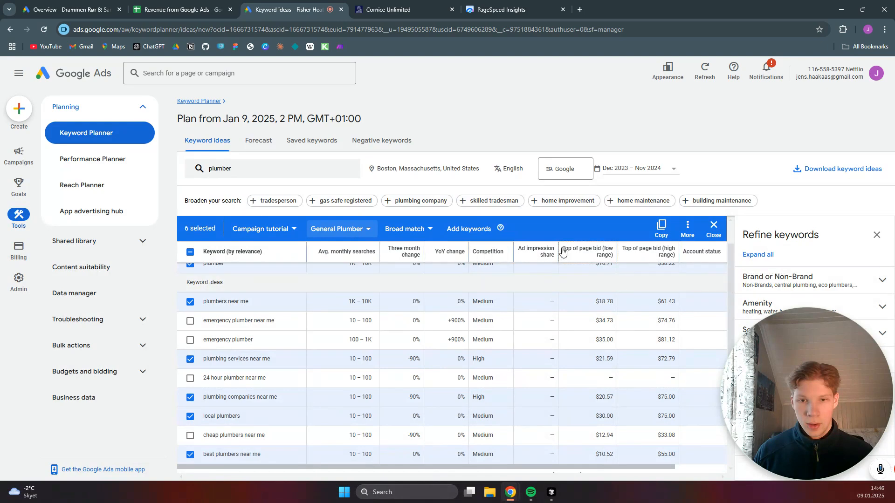
- Set the match type to Exact match and add the six selected keywords to the ad group
left_click(428, 230)
left_click(410, 294)
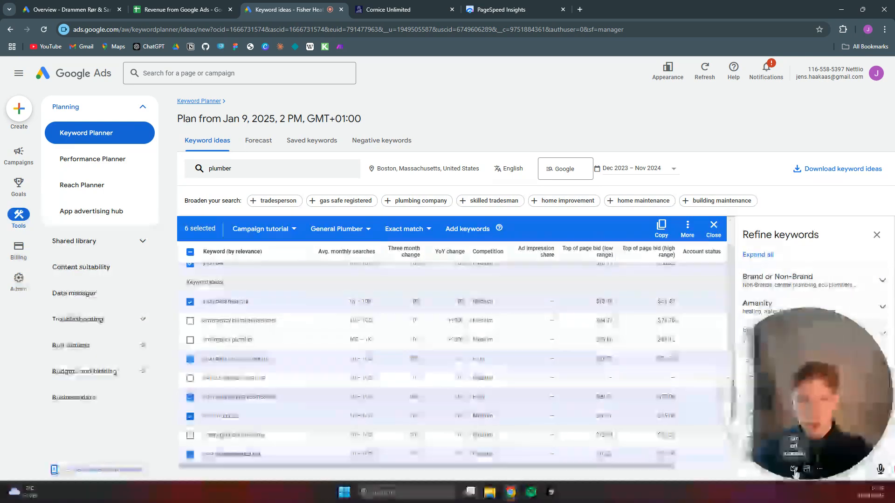
left_click(791, 474)
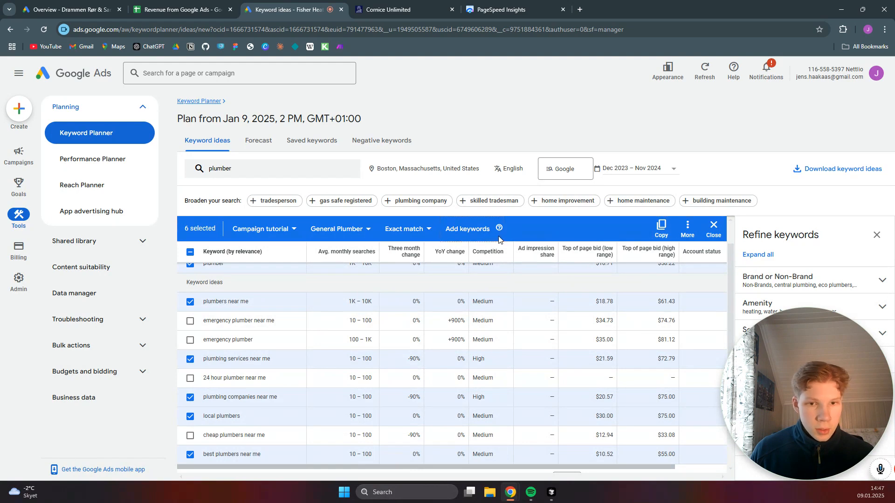
left_click(475, 231)
left_click(556, 288)
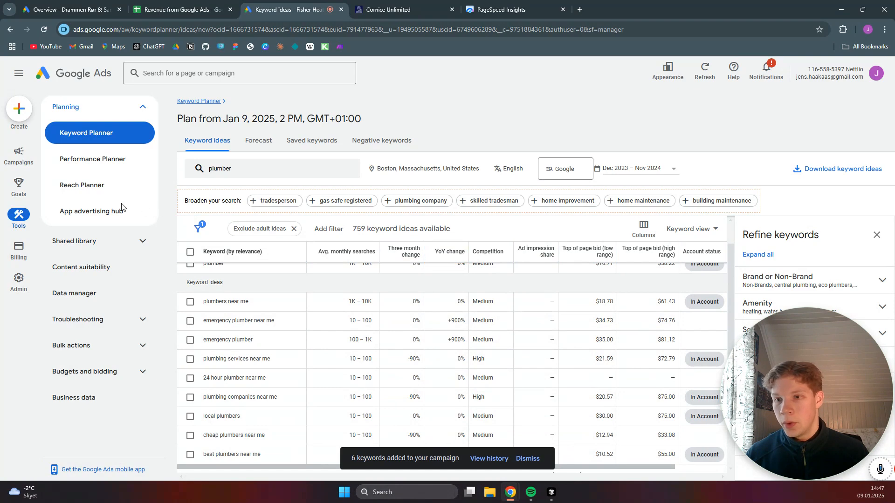
- Open the "General Plumber" ad group from the account's ad groups and review its search keywords and their match types
mouse_move(21, 156)
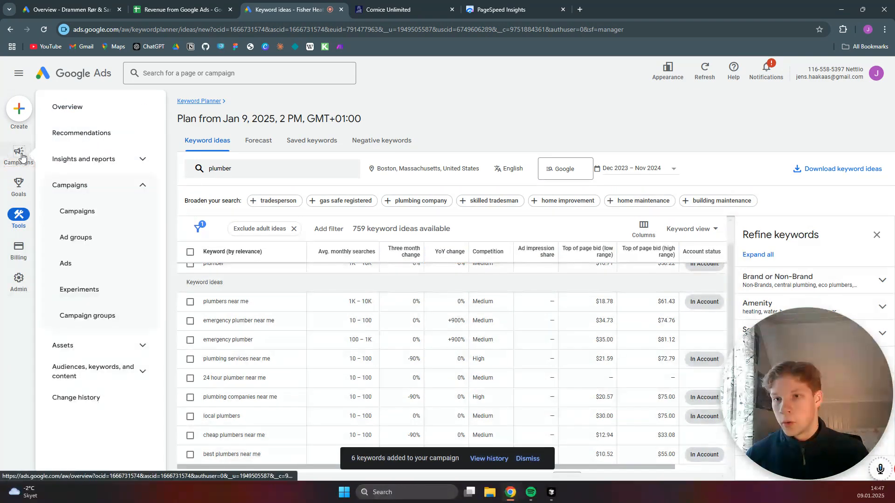
left_click(100, 262)
left_click(98, 242)
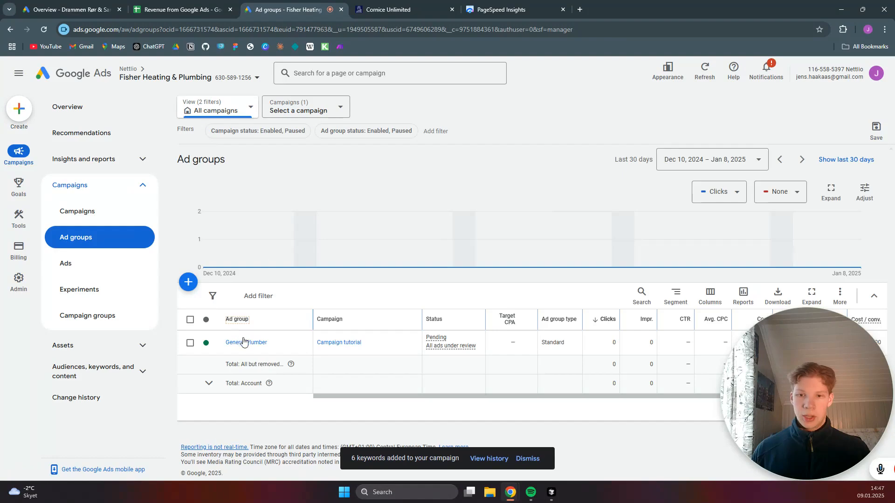
left_click(243, 342)
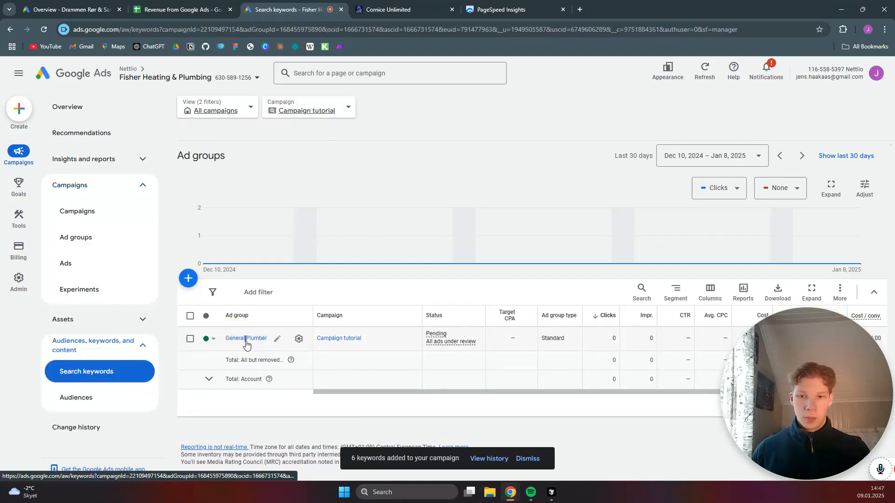
scroll(463, 316, "down", 3)
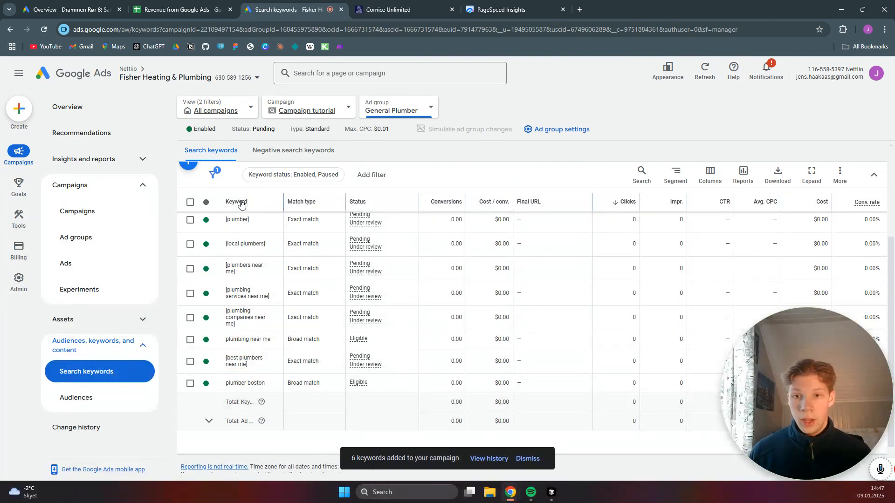
scroll(278, 214, "up", 2)
scroll(268, 261, "down", 2)
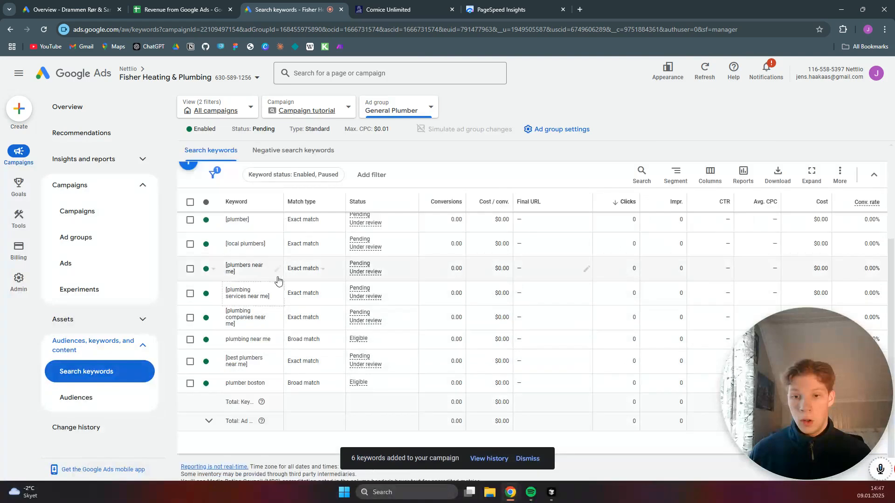
scroll(267, 260, "up", 1)
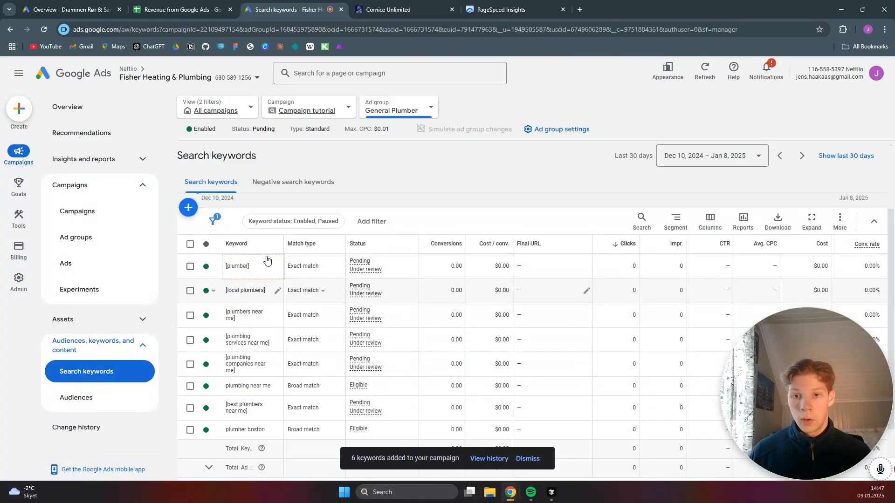
- Change the match type of all eight keywords in the ad group to Exact match and return to the ad groups list
left_click(191, 244)
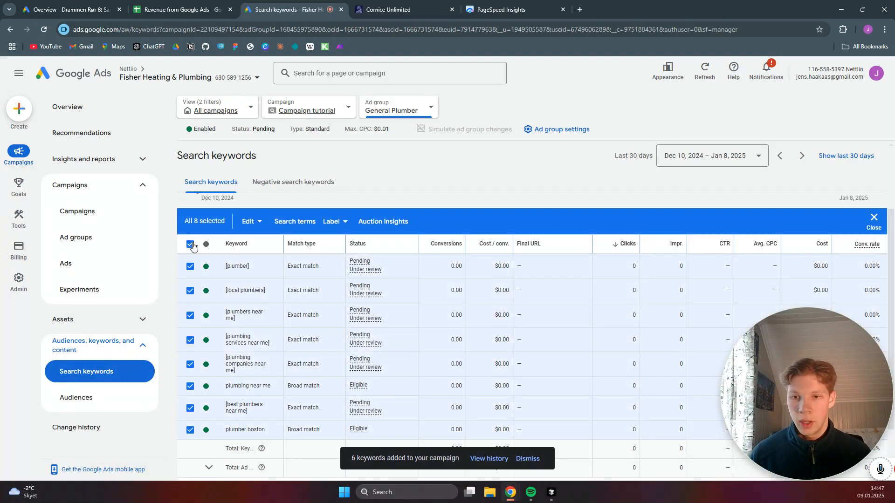
left_click(250, 222)
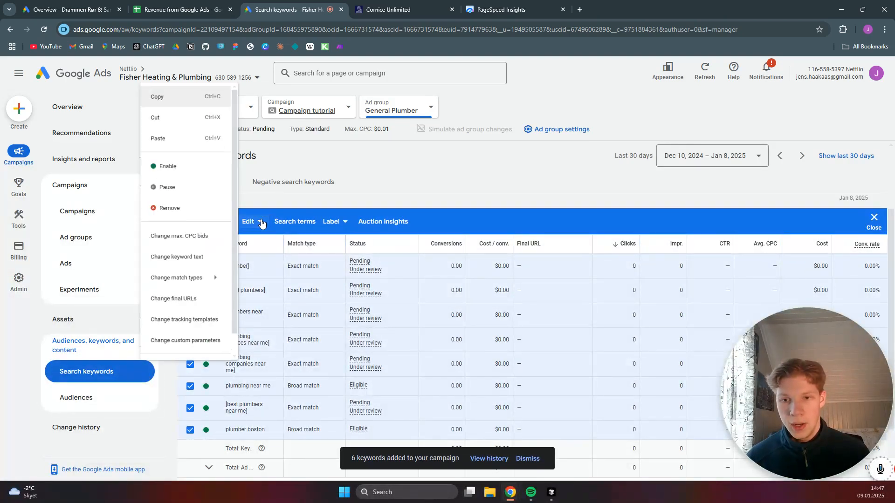
mouse_move(189, 280)
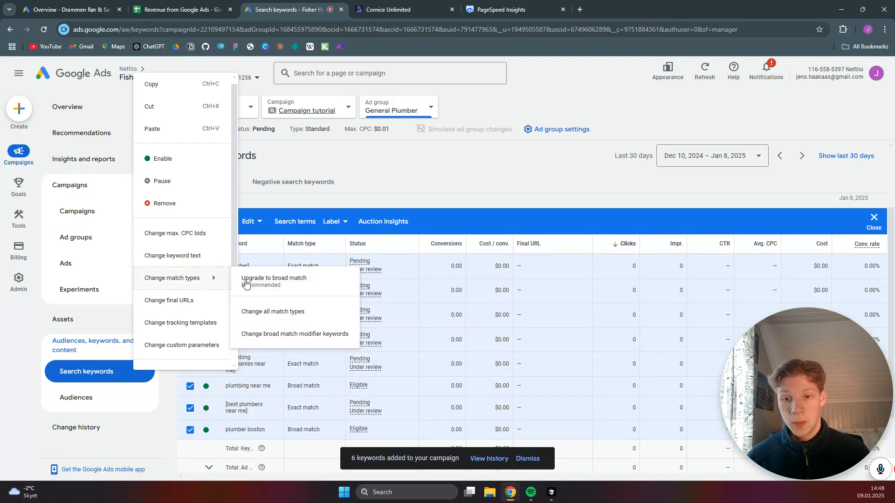
left_click(280, 315)
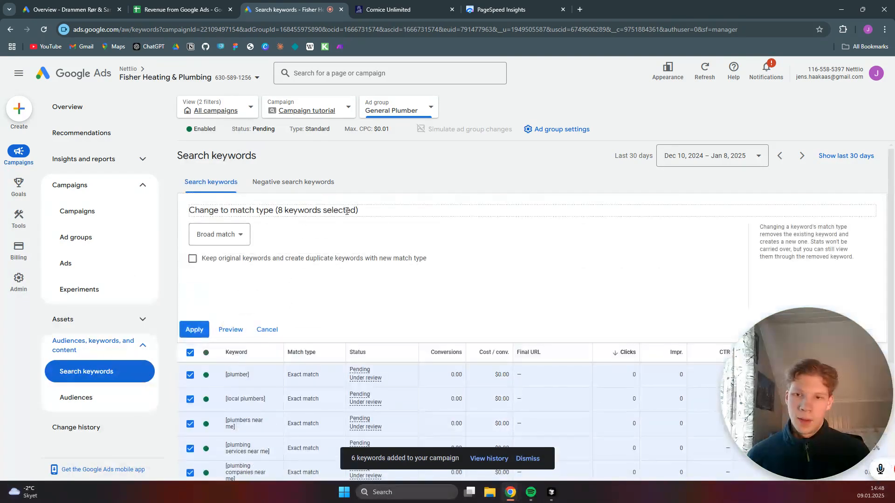
left_click(241, 235)
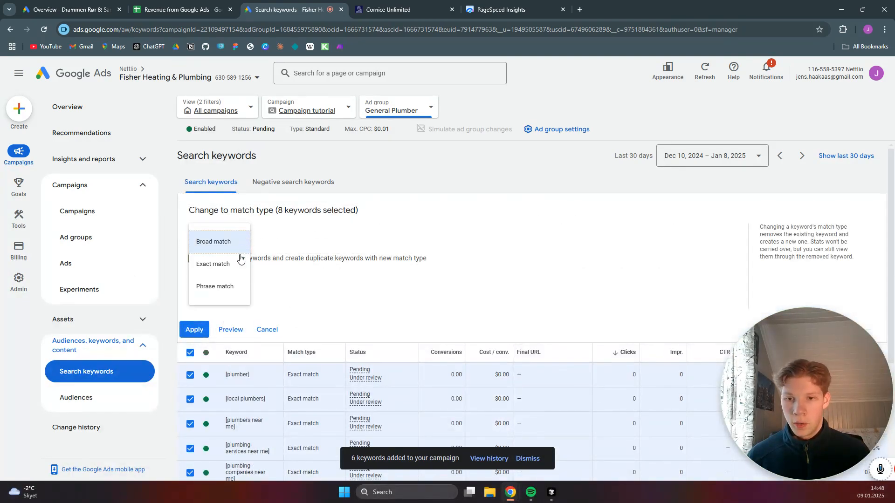
left_click(231, 270)
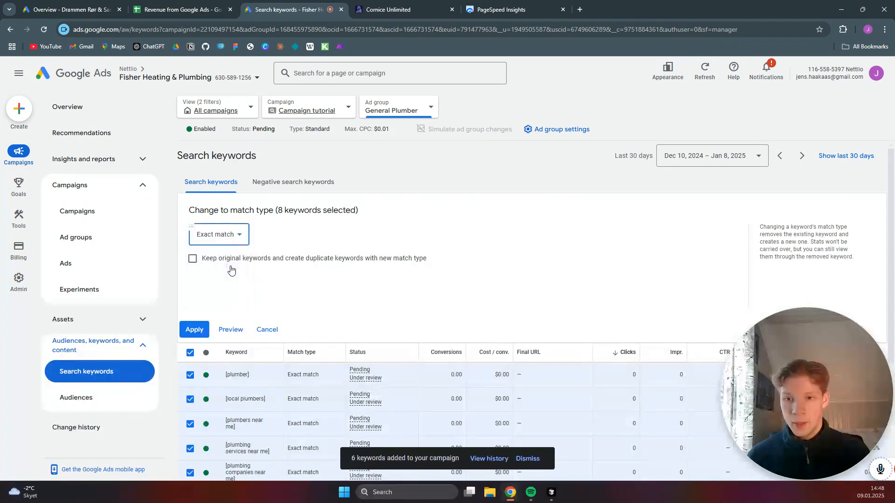
left_click(195, 329)
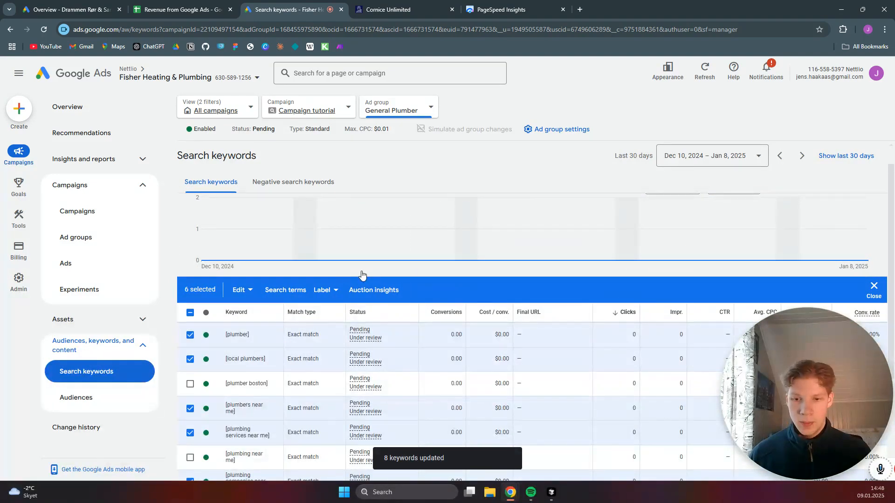
scroll(359, 271, "down", 3)
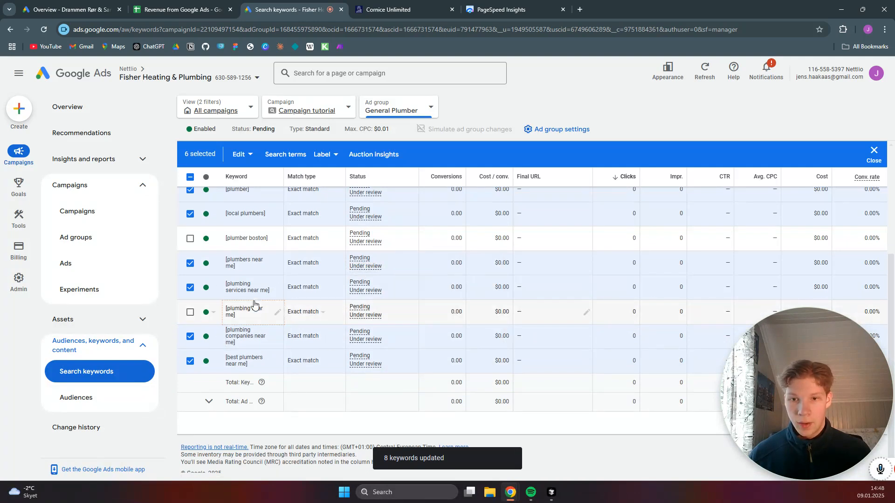
scroll(266, 242, "up", 1)
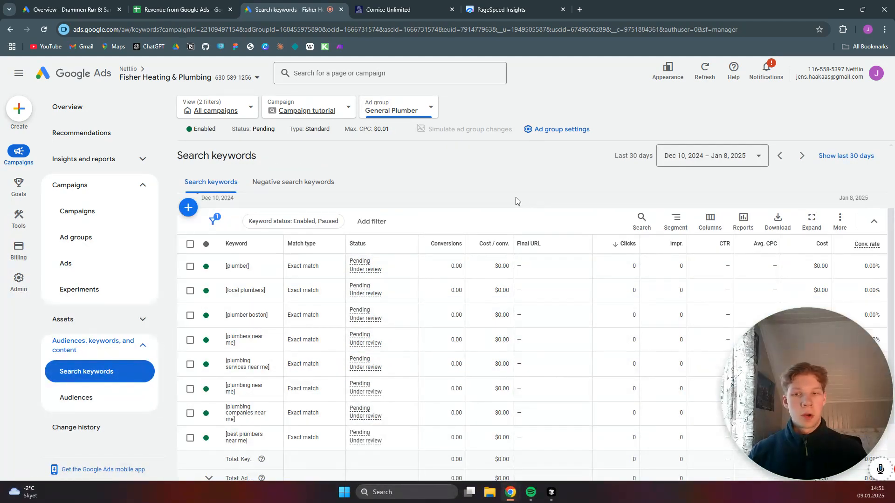
left_click(89, 237)
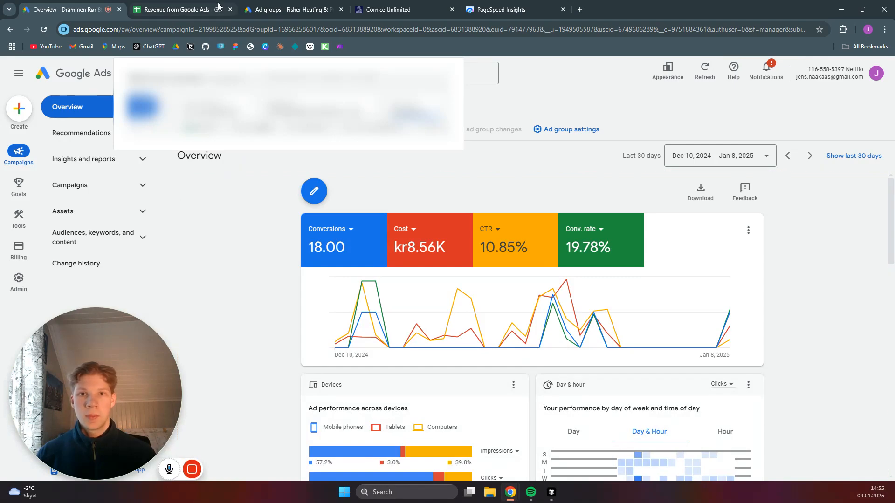
- Switch to the Cornice Unlimited landing page and examine its booking form, customer reviews and About Us section
left_click(438, 10)
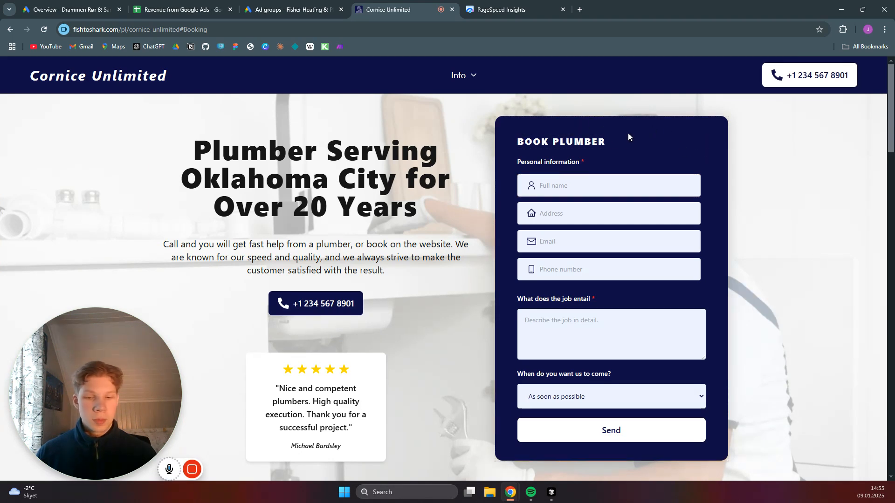
scroll(478, 219, "down", 1)
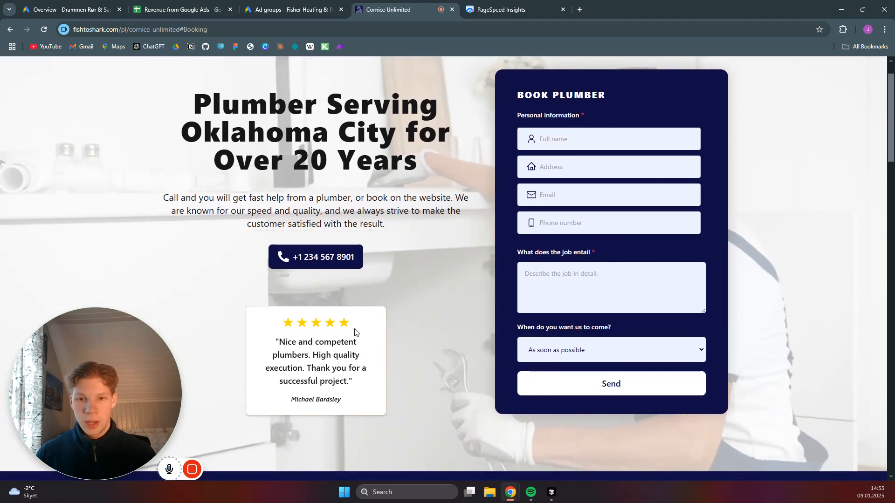
scroll(377, 326, "down", 5)
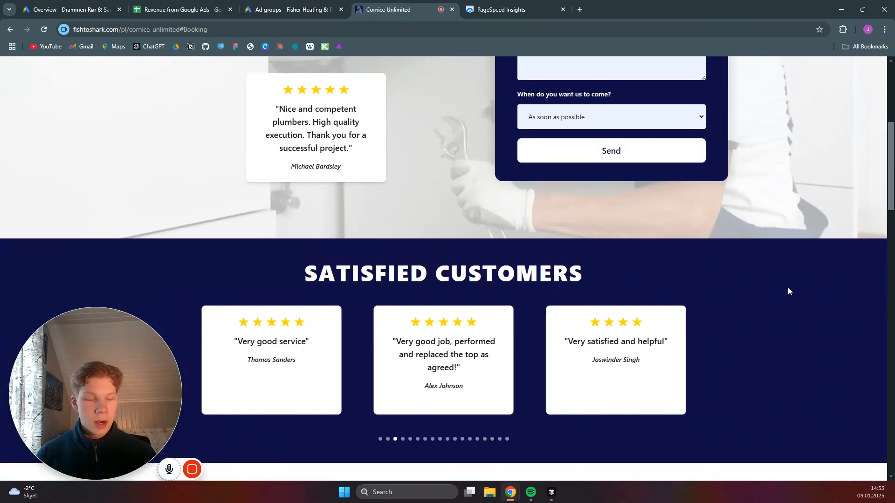
scroll(787, 279, "down", 7)
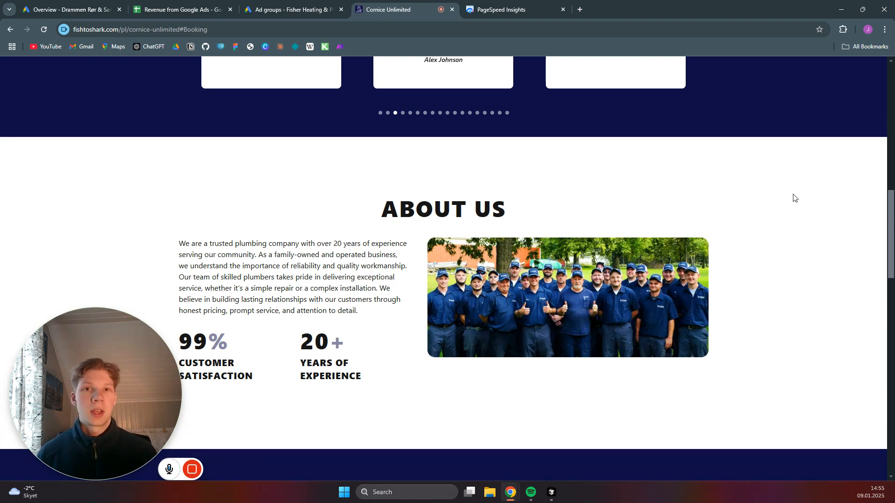
scroll(765, 188, "down", 7)
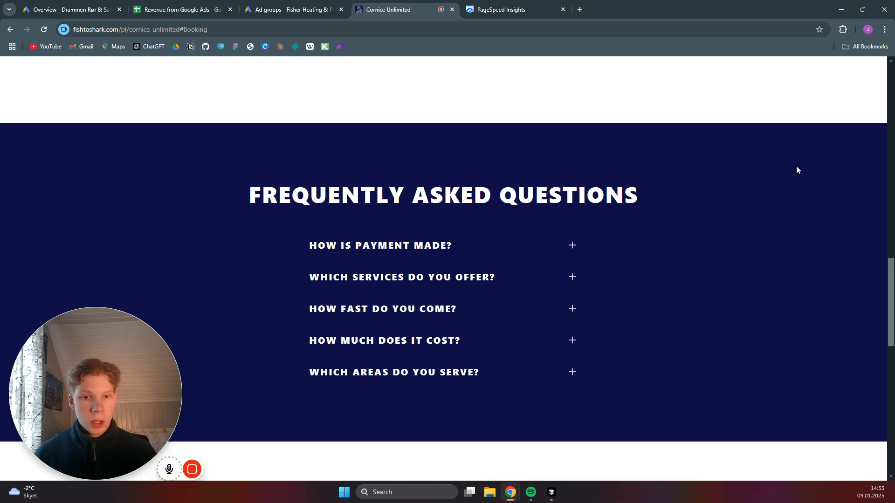
- Expand and collapse the FAQ answers about the services offered and the areas served
left_click(573, 280)
left_click(572, 280)
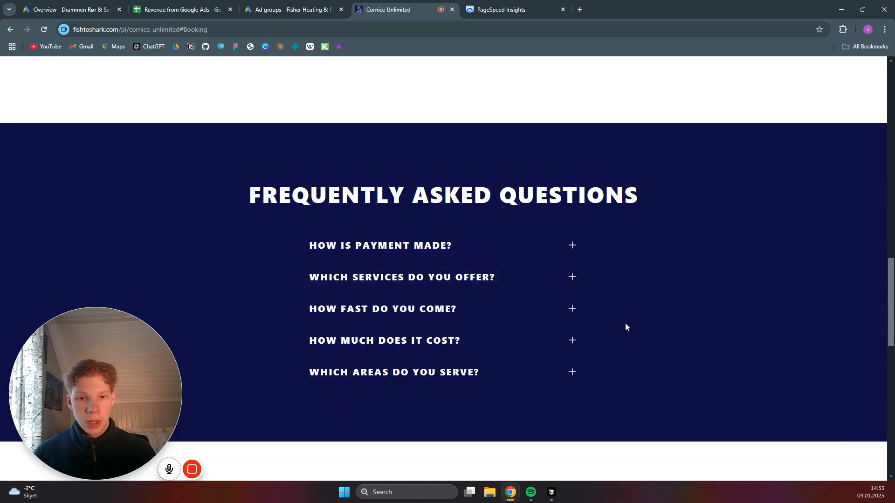
left_click(573, 372)
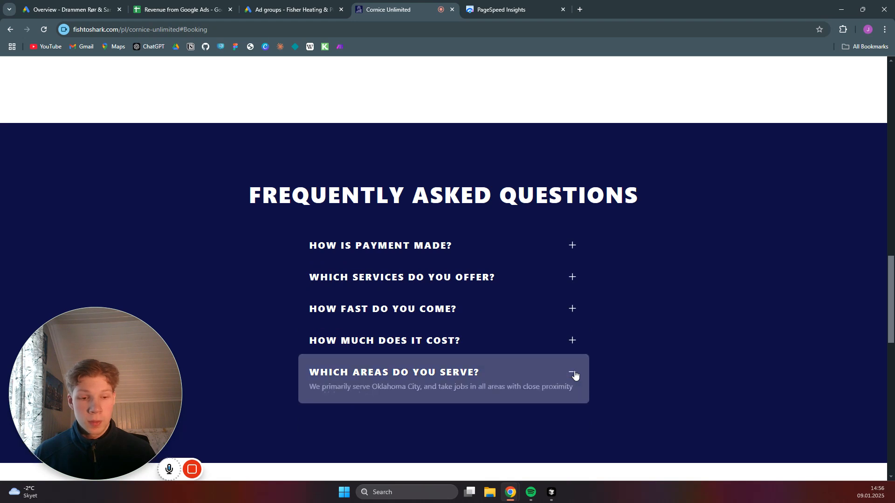
left_click(571, 373)
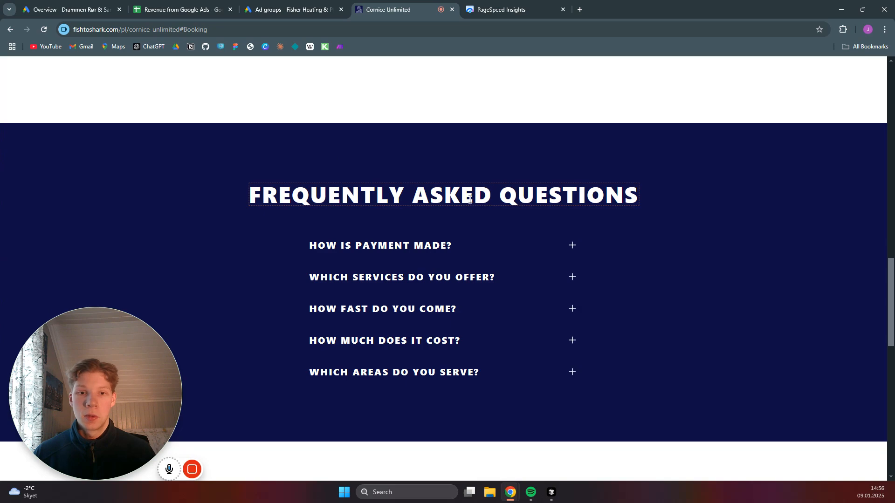
- Jump to the FAQ section through the landing page's Info links and examine the "#FAQ" part of its URL and the Contact Us section
scroll(547, 154, "up", 10)
scroll(547, 159, "up", 6)
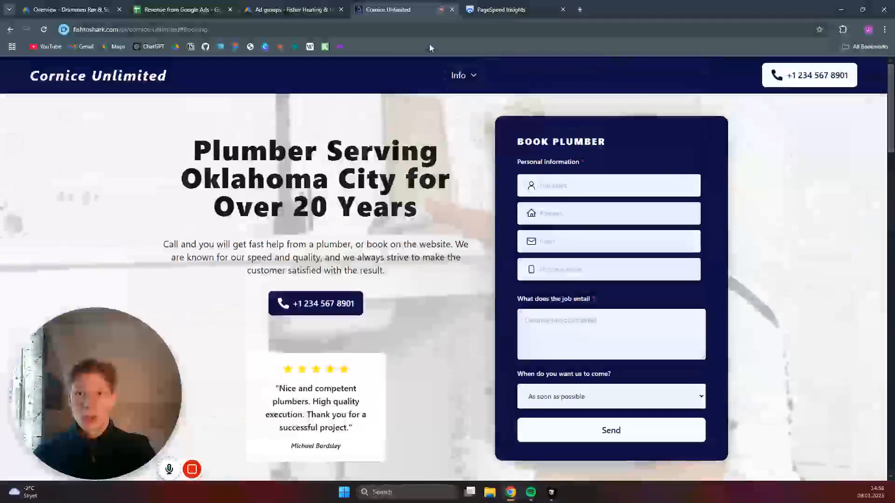
mouse_move(460, 75)
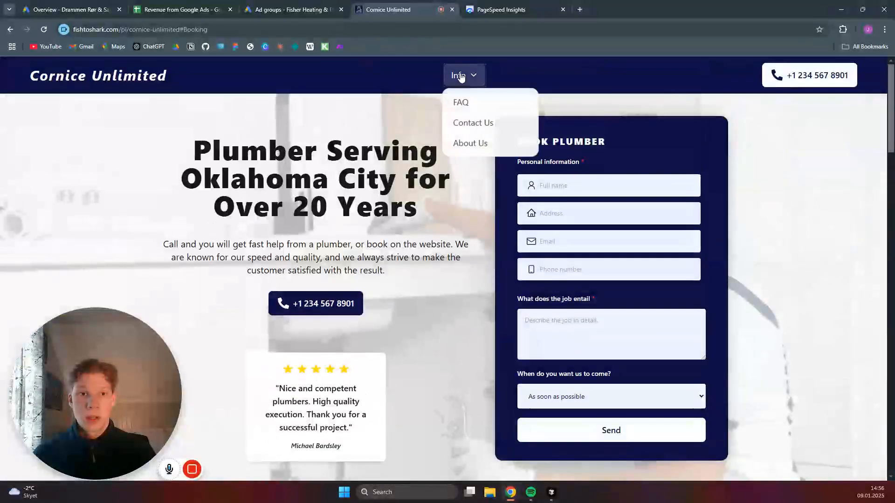
left_click(473, 103)
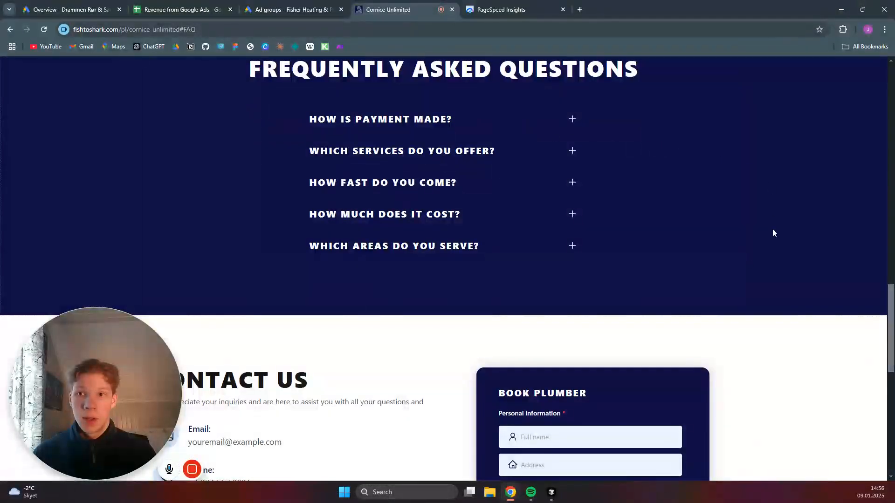
left_click_drag(200, 30, 181, 29)
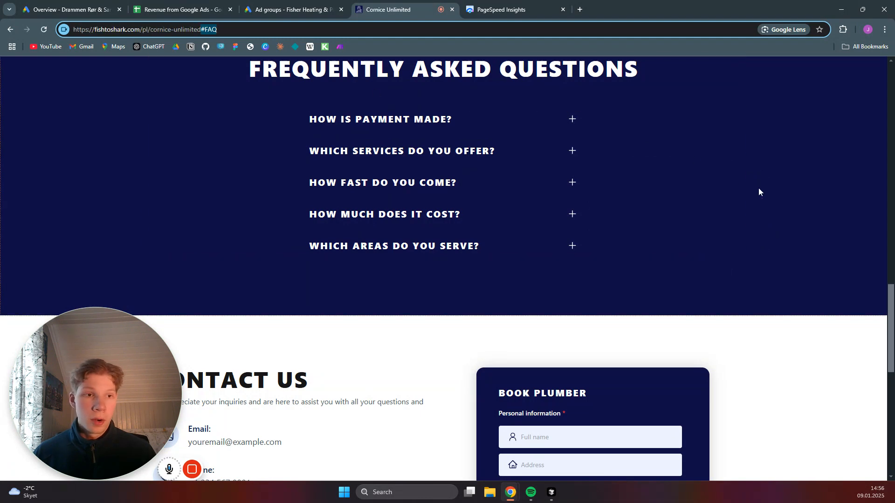
left_click(795, 217)
scroll(768, 301, "down", 5)
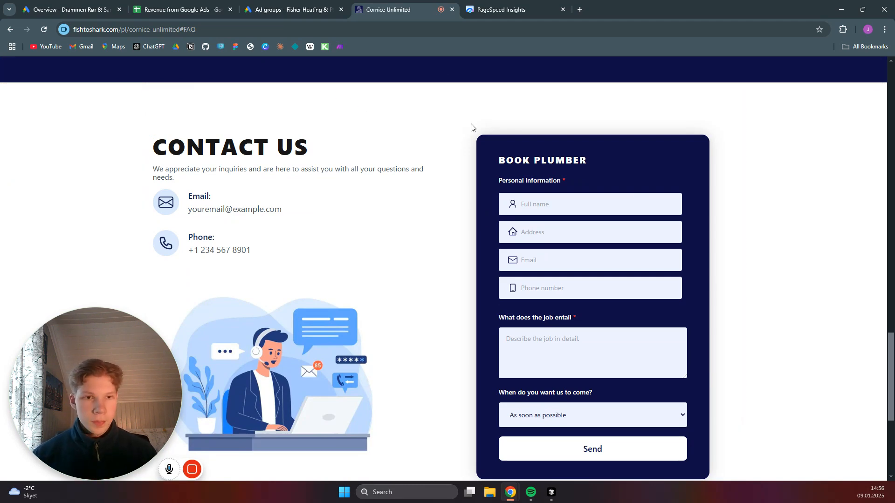
- Examine the landing page's footer with its contact details and booking button, and the header, hero text and booking form
scroll(443, 99, "down", 4)
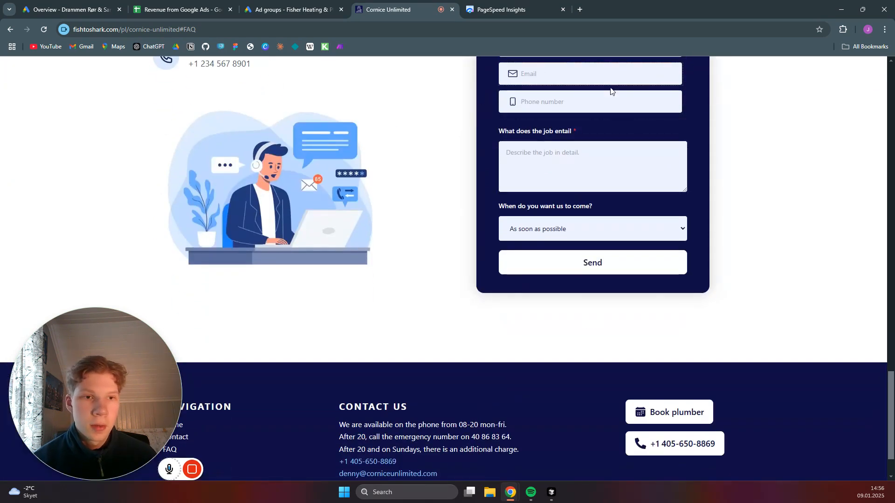
scroll(597, 186, "down", 2)
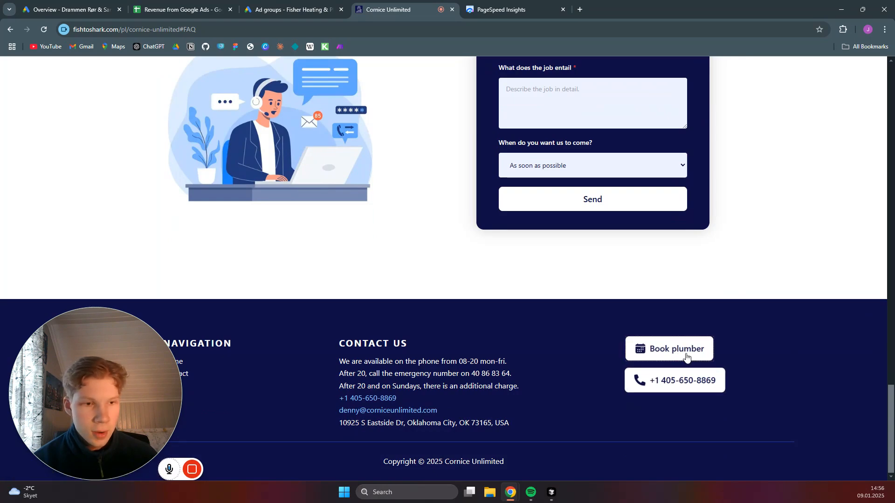
scroll(787, 340, "up", 15)
scroll(794, 326, "up", 15)
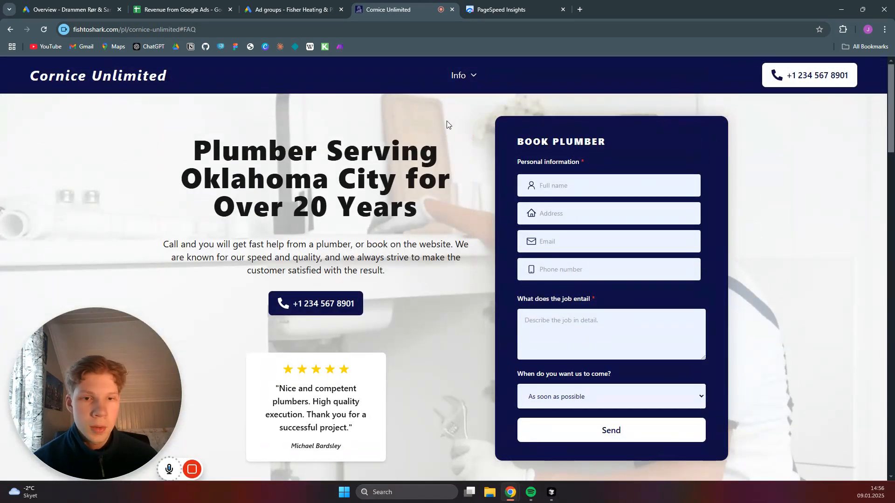
scroll(466, 204, "down", 1)
scroll(465, 204, "down", 2)
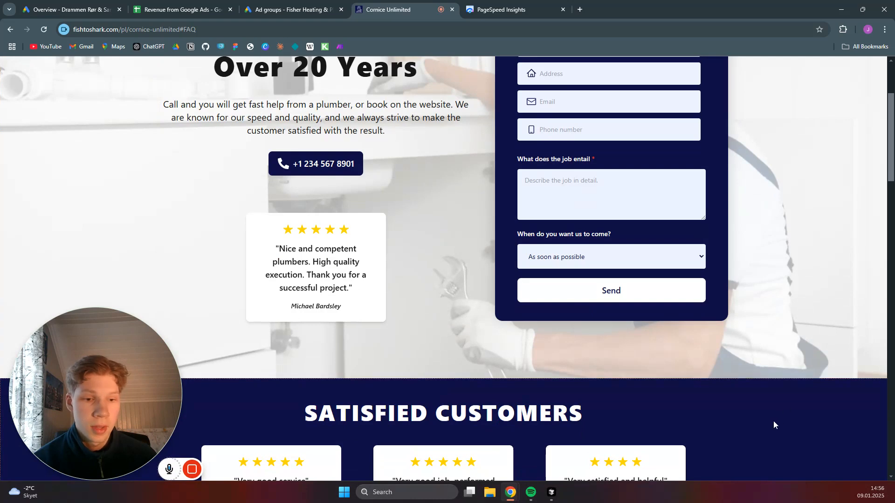
scroll(732, 216, "up", 4)
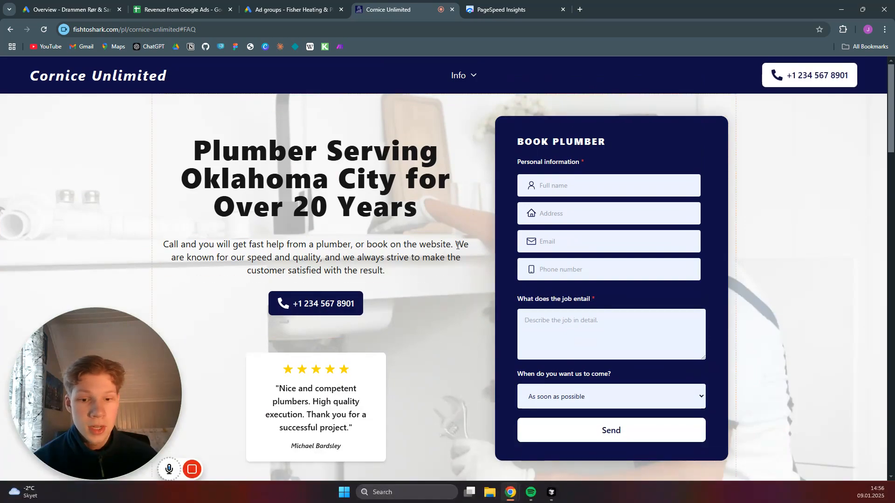
scroll(371, 363, "down", 3)
scroll(413, 236, "up", 3)
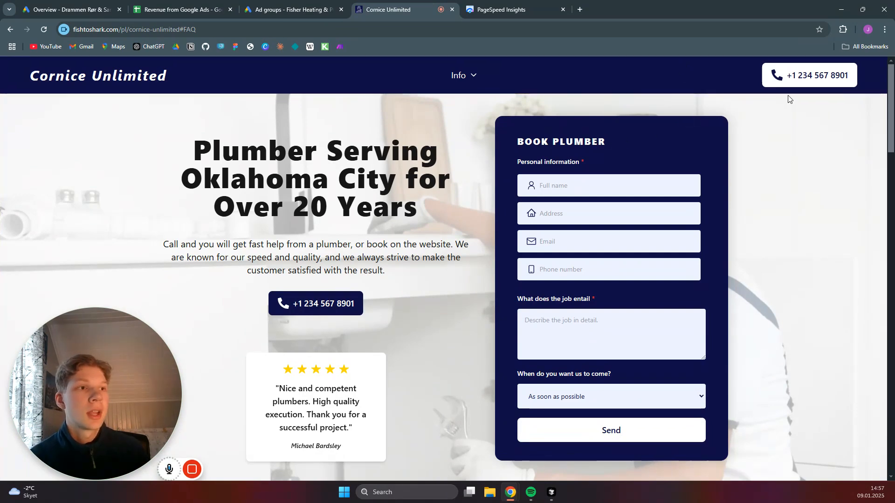
- Switch to the Google Ads overview and examine the share of clicks by device in the Devices card
left_click(95, 10)
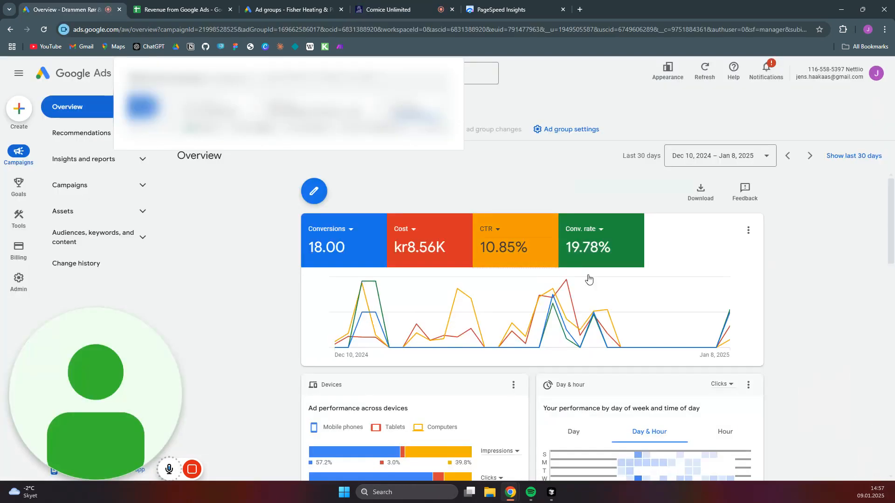
scroll(588, 278, "down", 3)
mouse_move(322, 338)
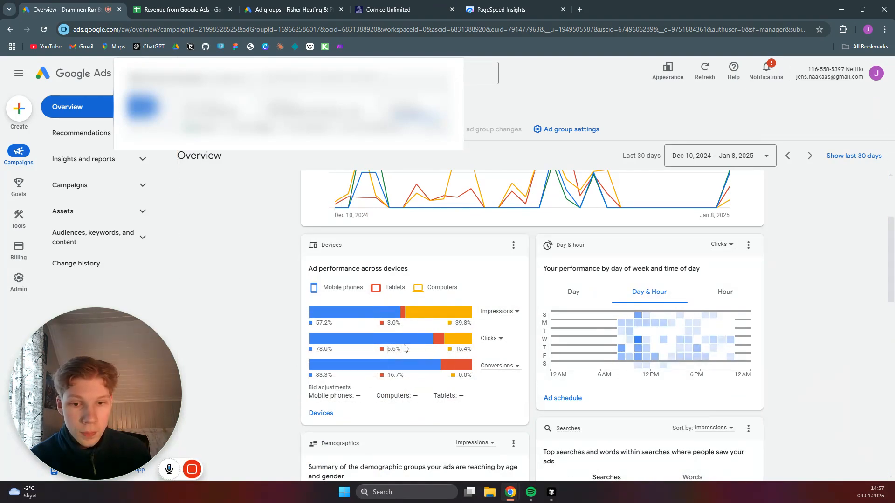
mouse_move(410, 342)
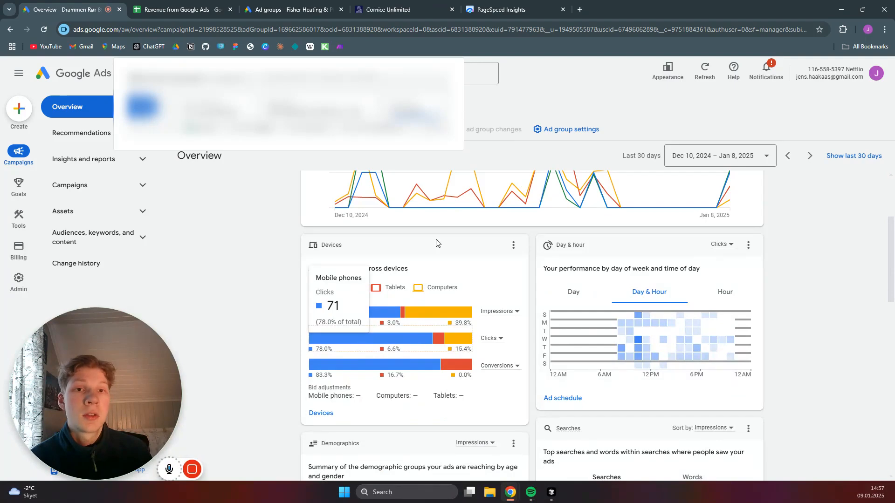
- Return to the Cornice Unlimited landing page, open the developer tools and narrow the page to phone width
left_click(388, 9)
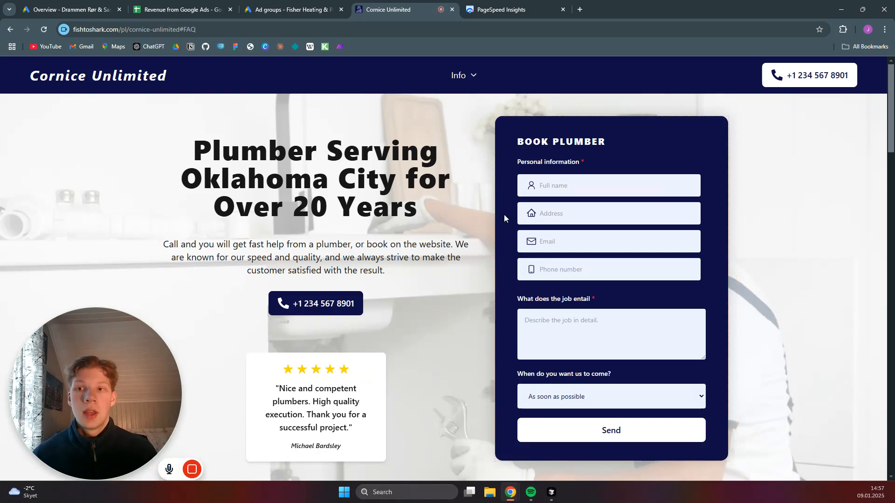
key("F12")
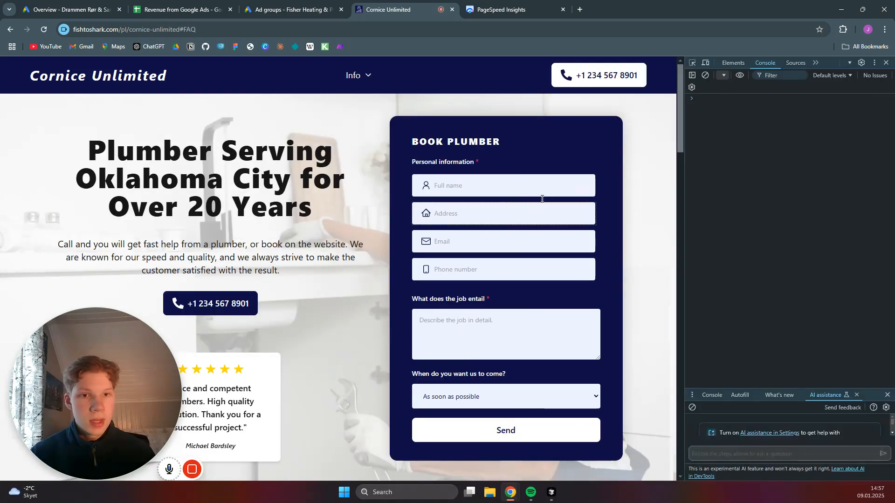
left_click_drag(685, 193, 194, 201)
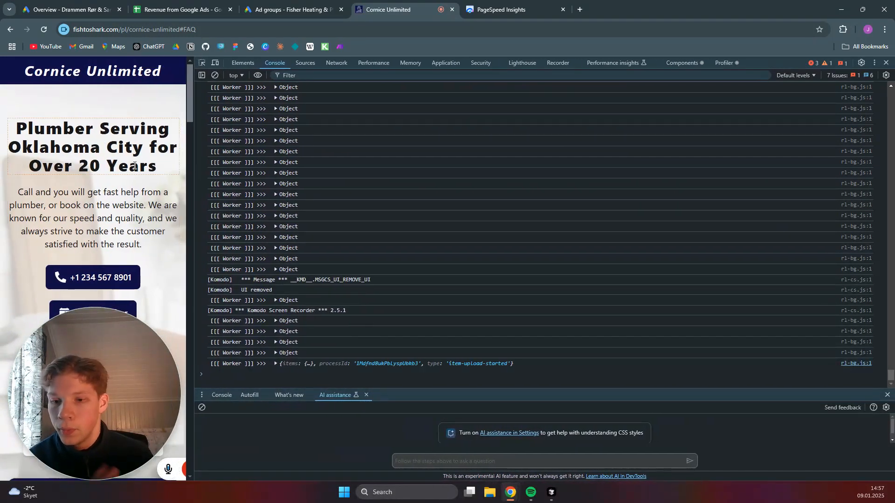
- Examine the phone and "Book plumber" buttons in the mobile layout, and follow "Book plumber" to the booking form and return to the page start
scroll(140, 361, "down", 1)
left_click_drag(140, 361, 106, 382)
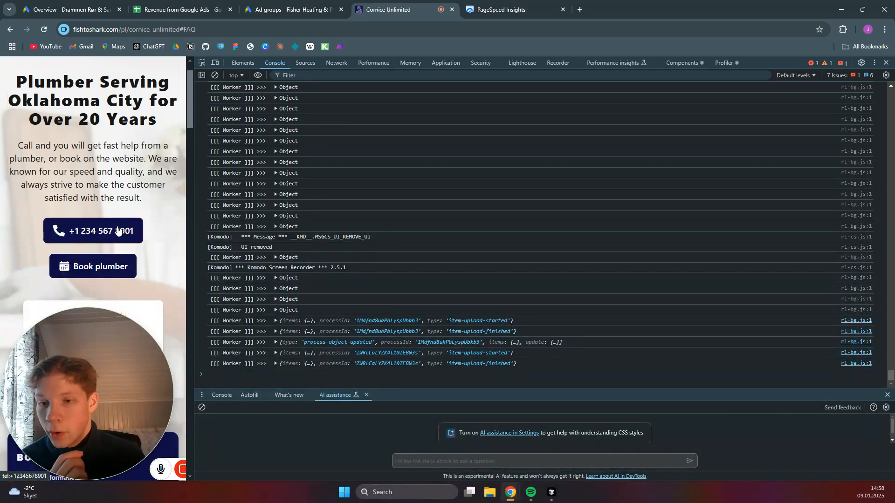
scroll(154, 212, "up", 1)
scroll(152, 212, "up", 1)
scroll(136, 177, "down", 5)
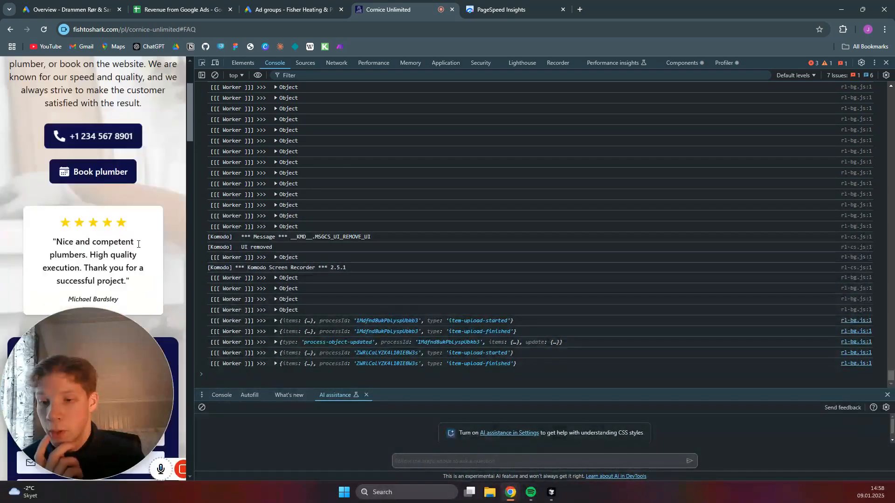
left_click(108, 126)
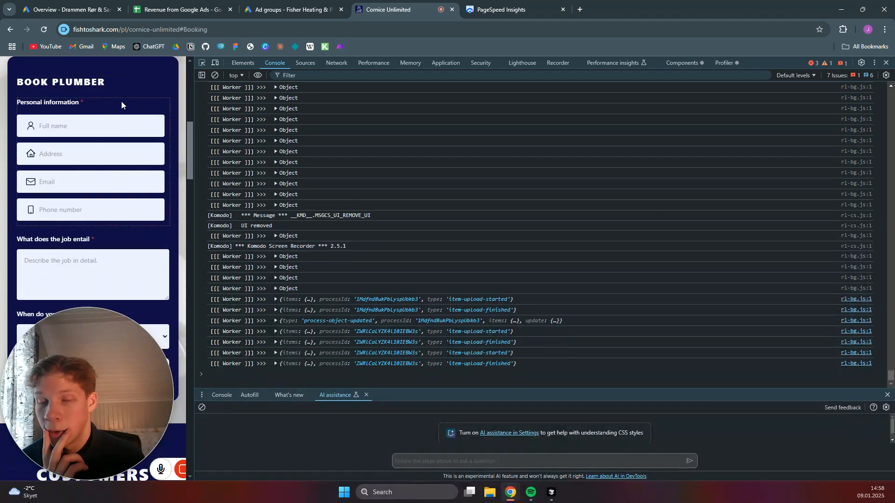
scroll(140, 121, "up", 5)
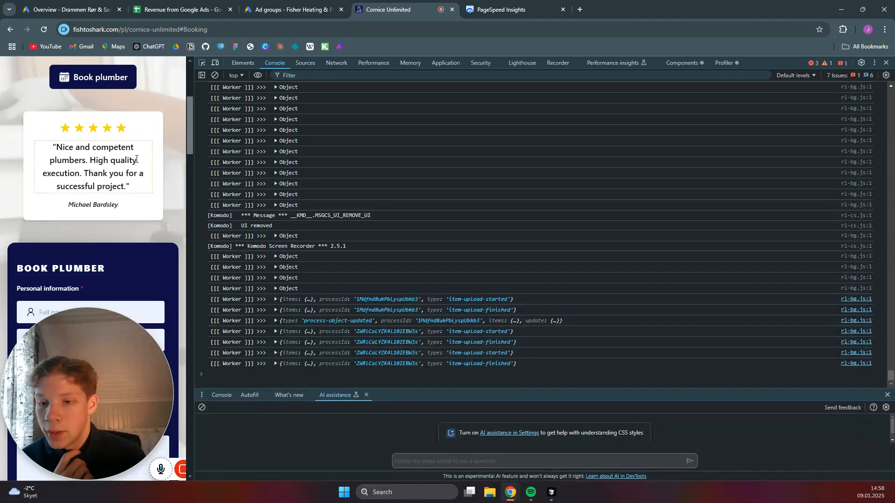
scroll(167, 111, "up", 5)
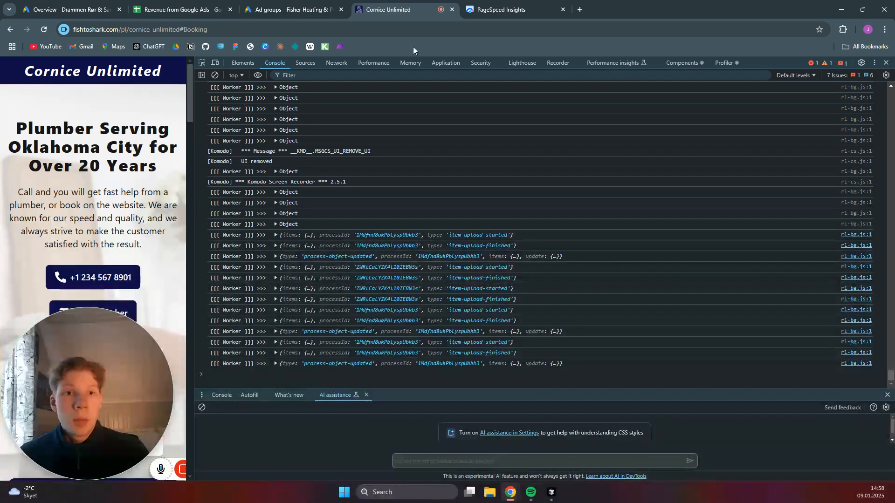
left_click(502, 6)
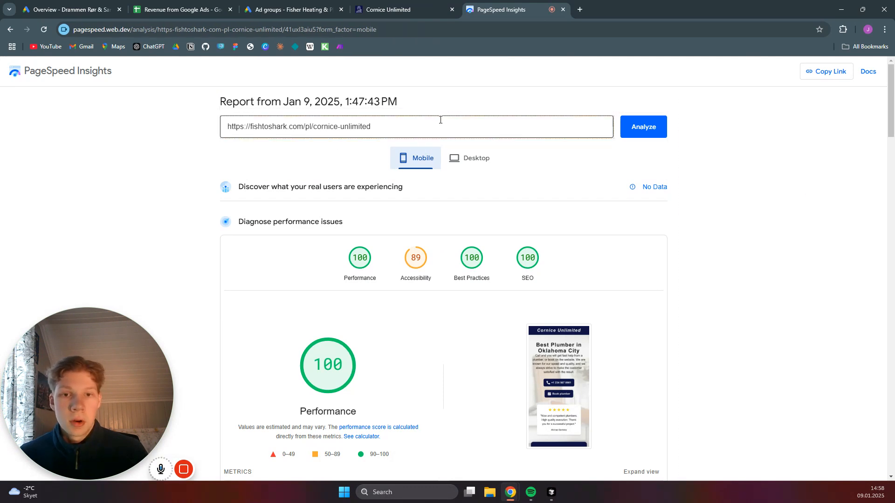
left_click(657, 135)
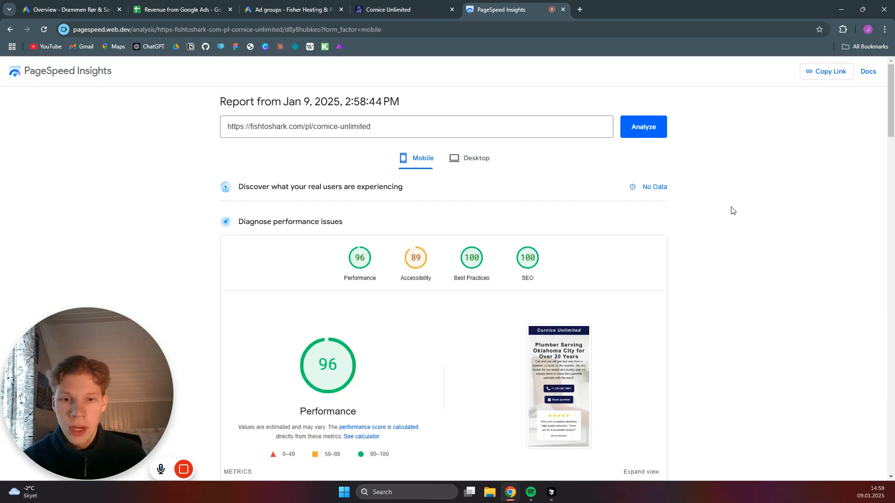
scroll(725, 244, "down", 3)
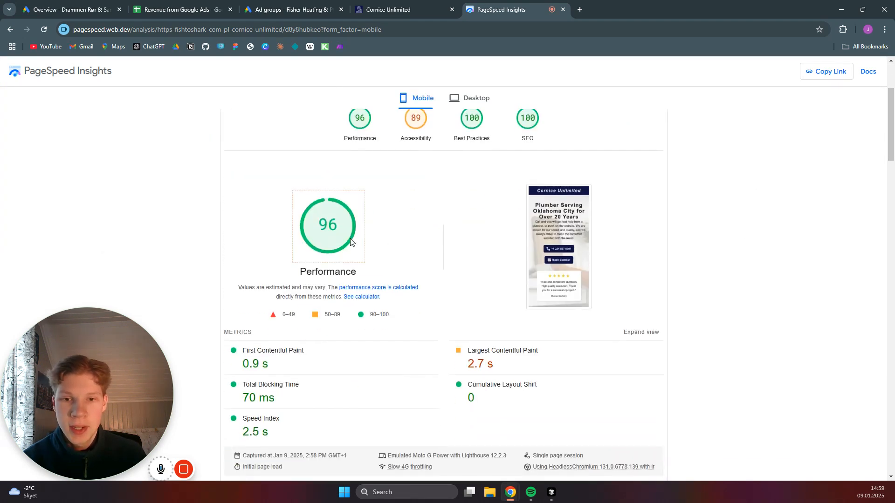
scroll(695, 208, "up", 1)
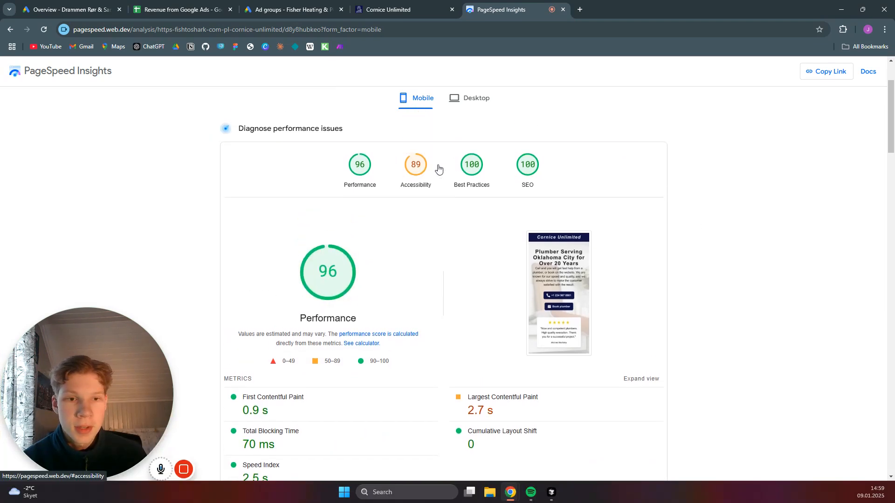
left_click(473, 98)
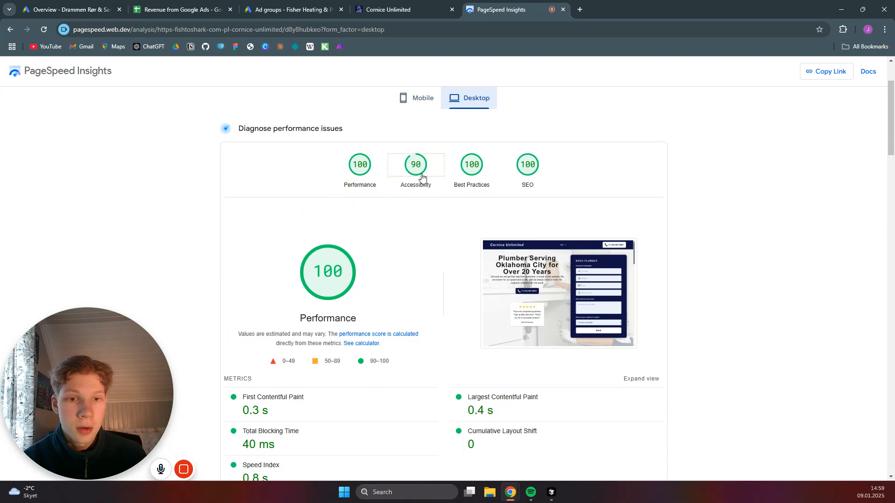
left_click(432, 105)
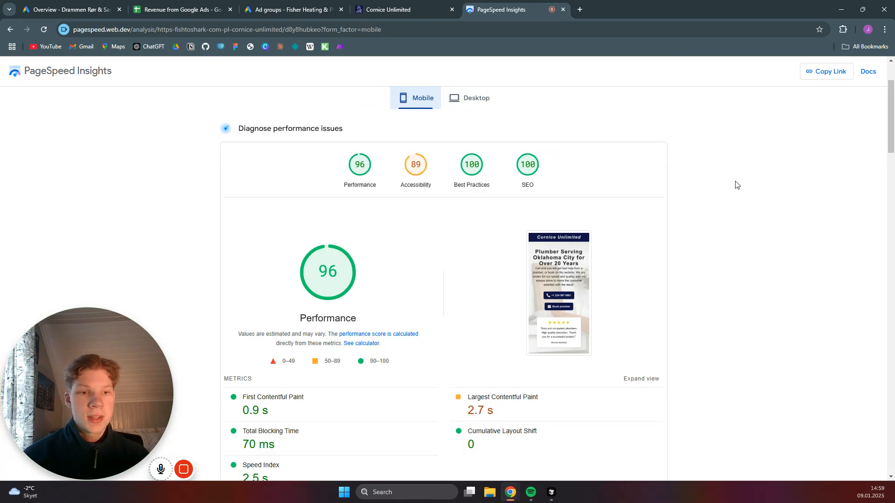